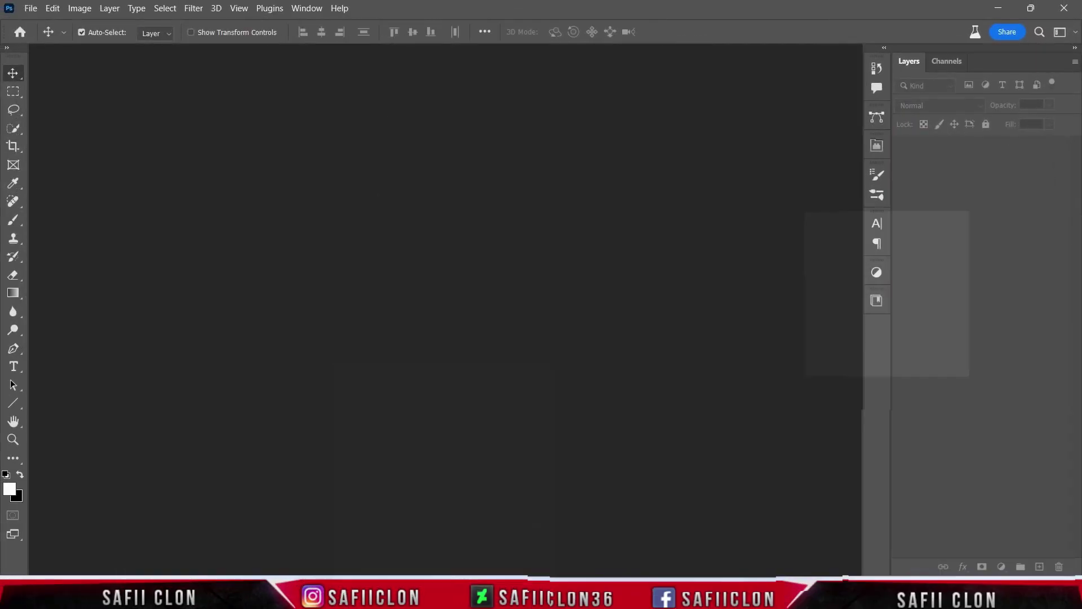
Step: Open the File menu from the empty Photoshop workspace
left_click(31, 9)
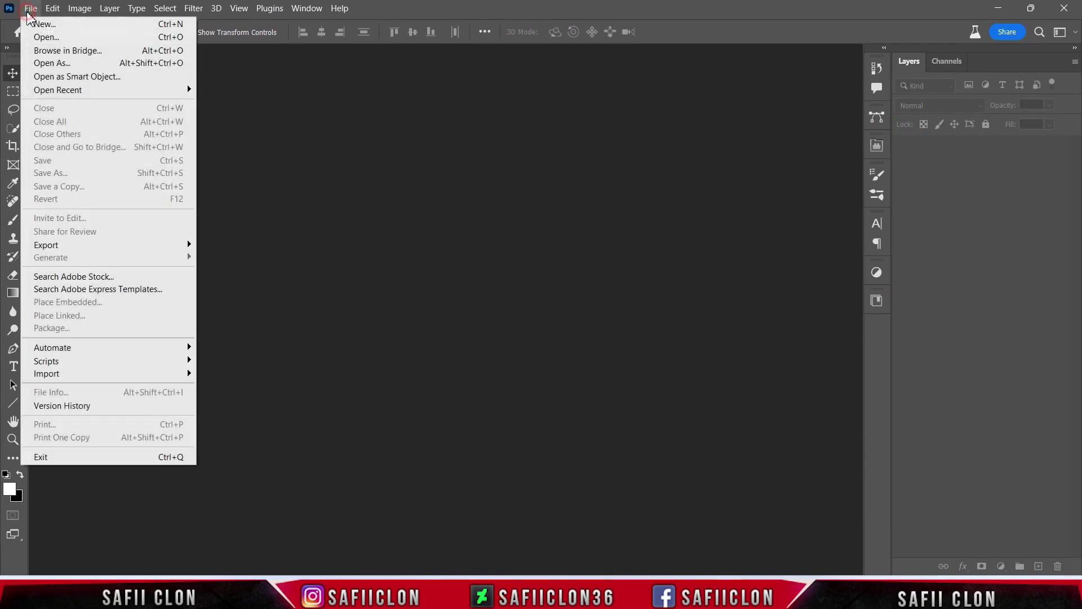
Step: Open the raw photo IMG_6982.CR2 from the Gintoki Kamehameha folder in Camera Raw
left_click(54, 38)
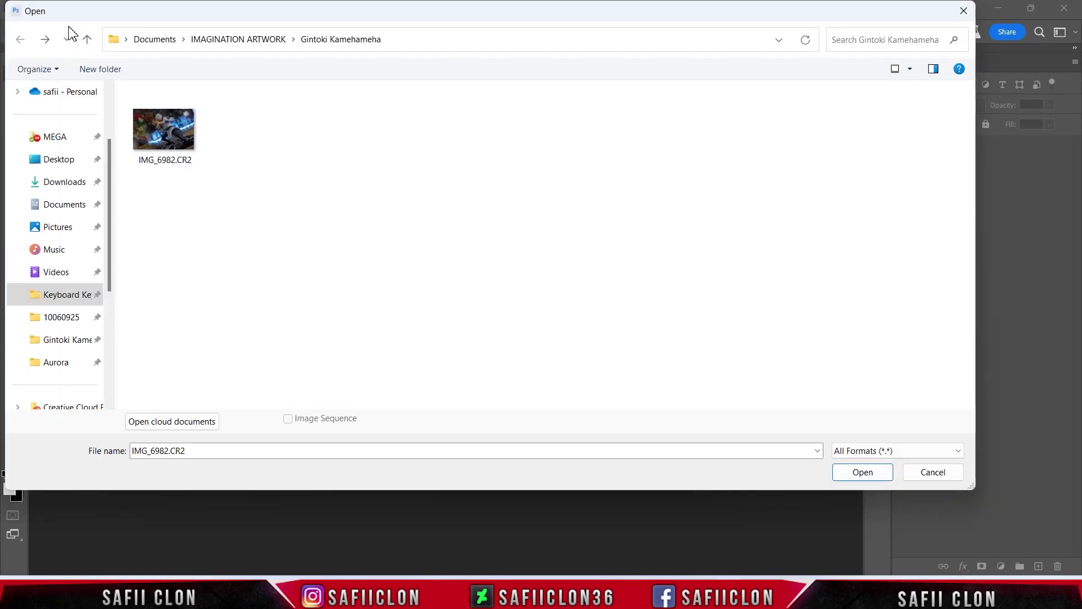
left_click(166, 138)
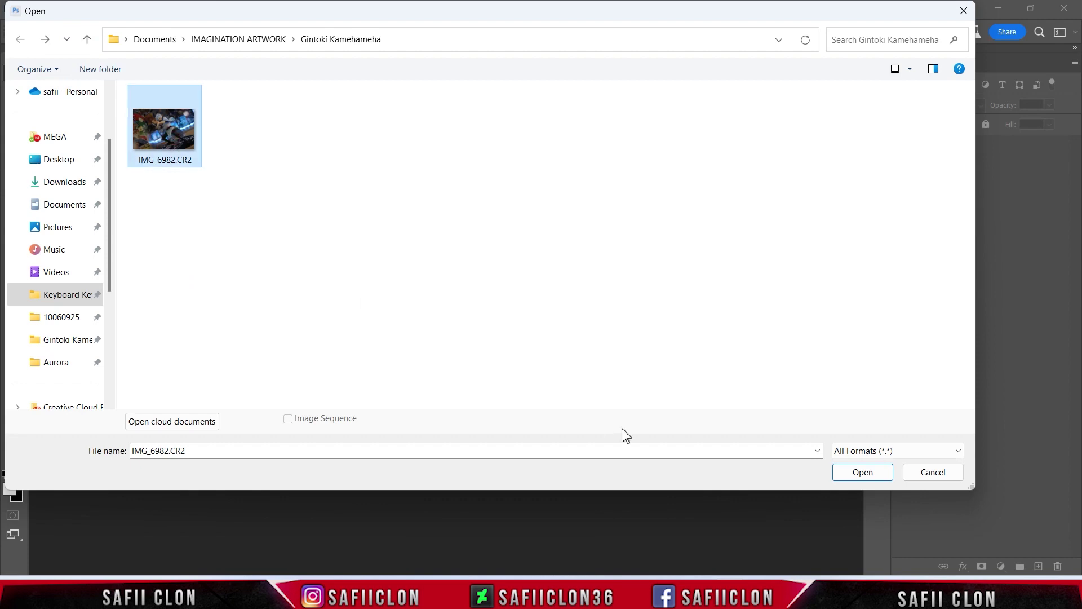
left_click(864, 472)
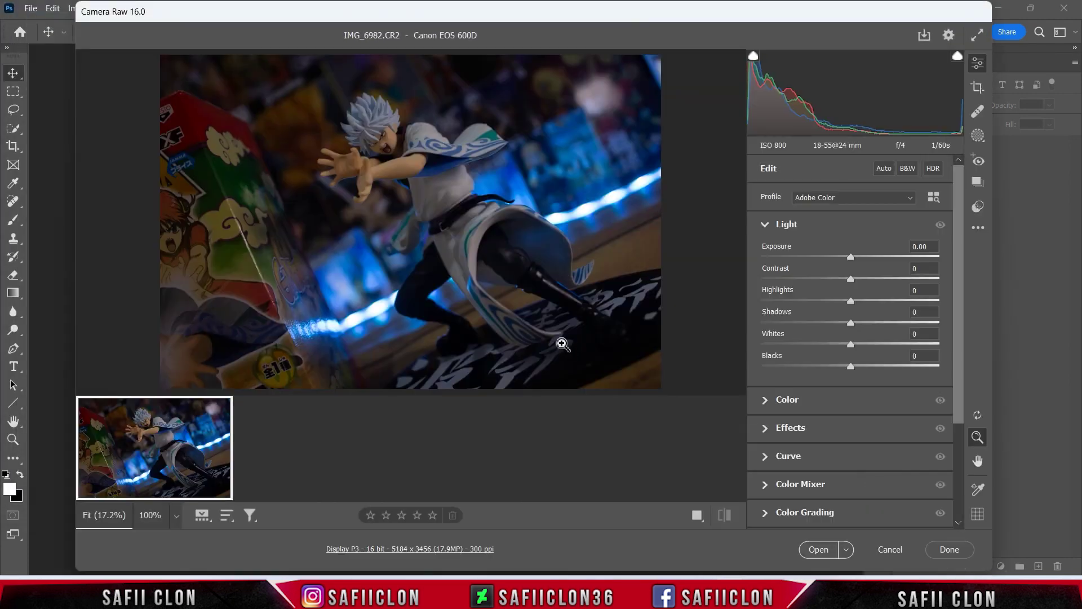
Step: Set Exposure +0.10, Highlights -20, Shadows +42, Whites +32, Blacks +6, then open the photo
left_click(853, 258)
mouse_move(851, 302)
left_mouse_down()
mouse_move(831, 301)
mouse_move(934, 323)
mouse_move(889, 322)
left_mouse_up()
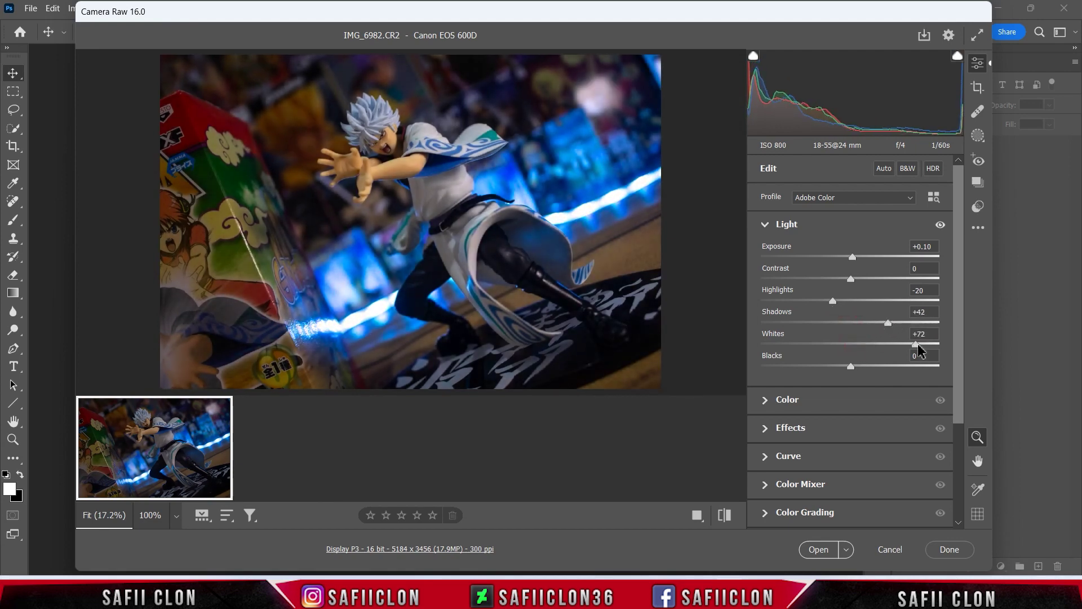
mouse_move(852, 343)
left_mouse_down()
mouse_move(869, 343)
mouse_move(856, 366)
left_mouse_up()
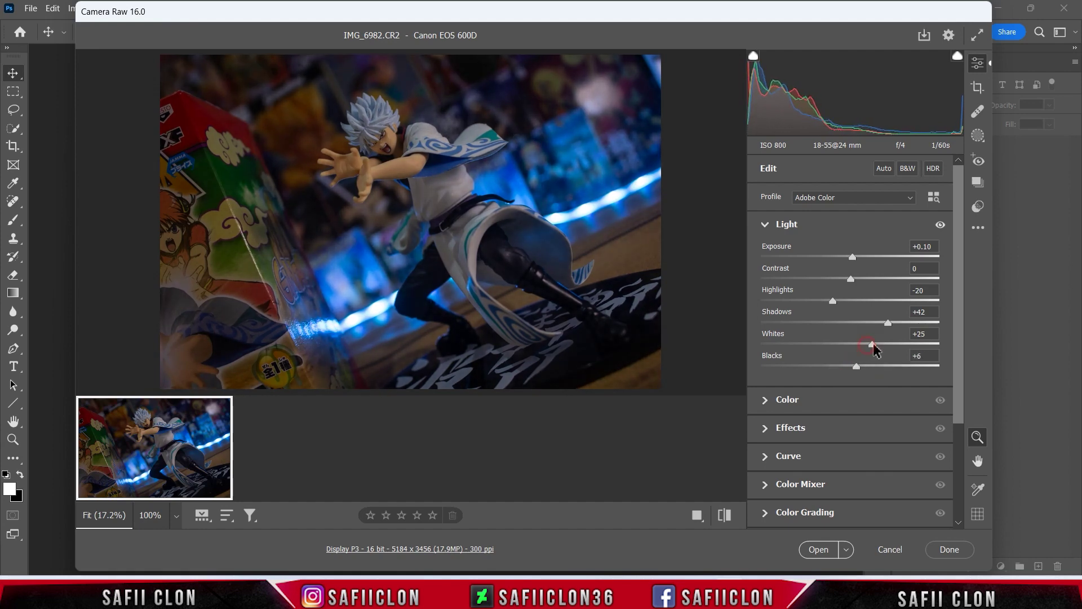
left_click_drag(874, 344, 881, 346)
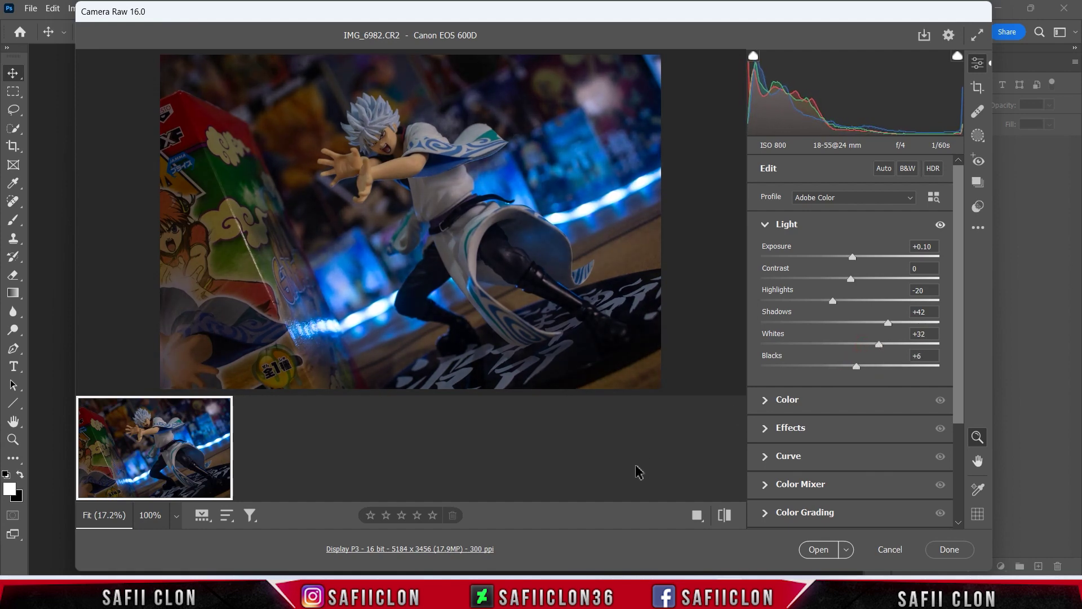
left_click(818, 550)
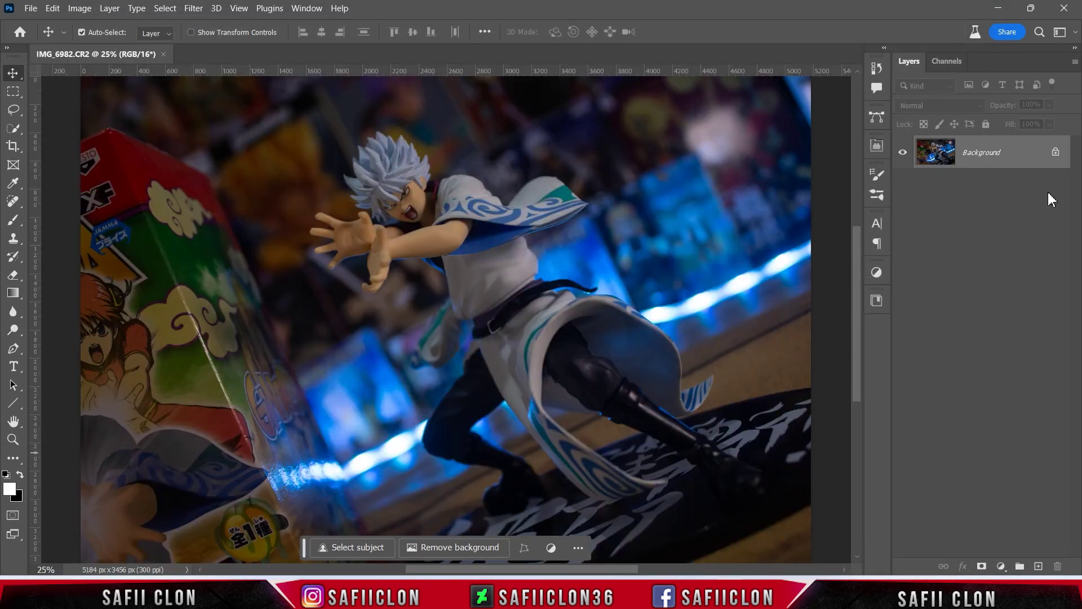
Step: Unlock the Background layer and rename it ORIGINAL
left_click(1056, 153)
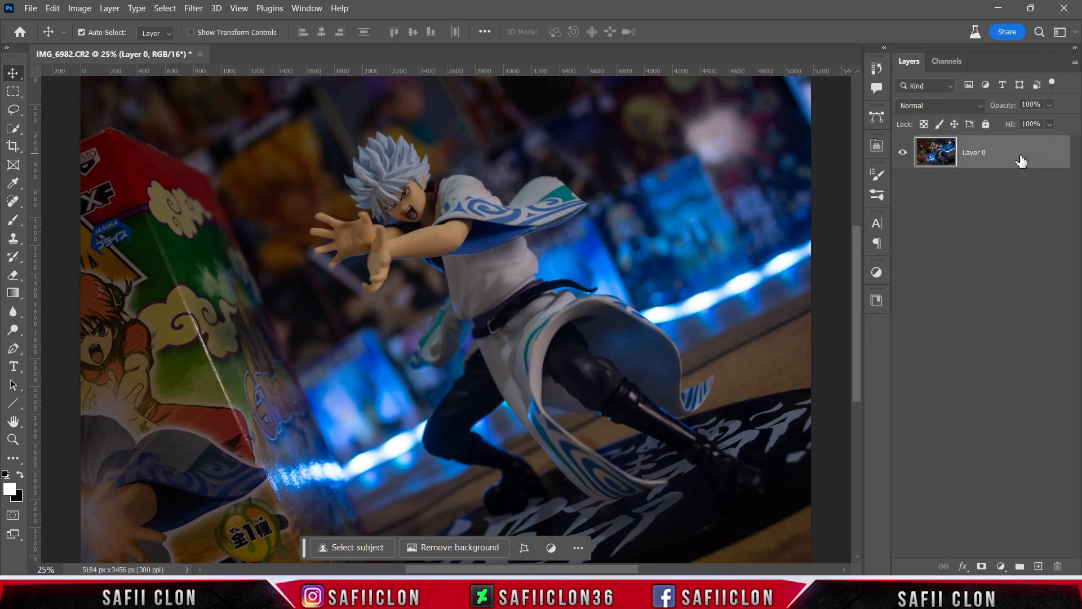
mouse_move(1015, 153)
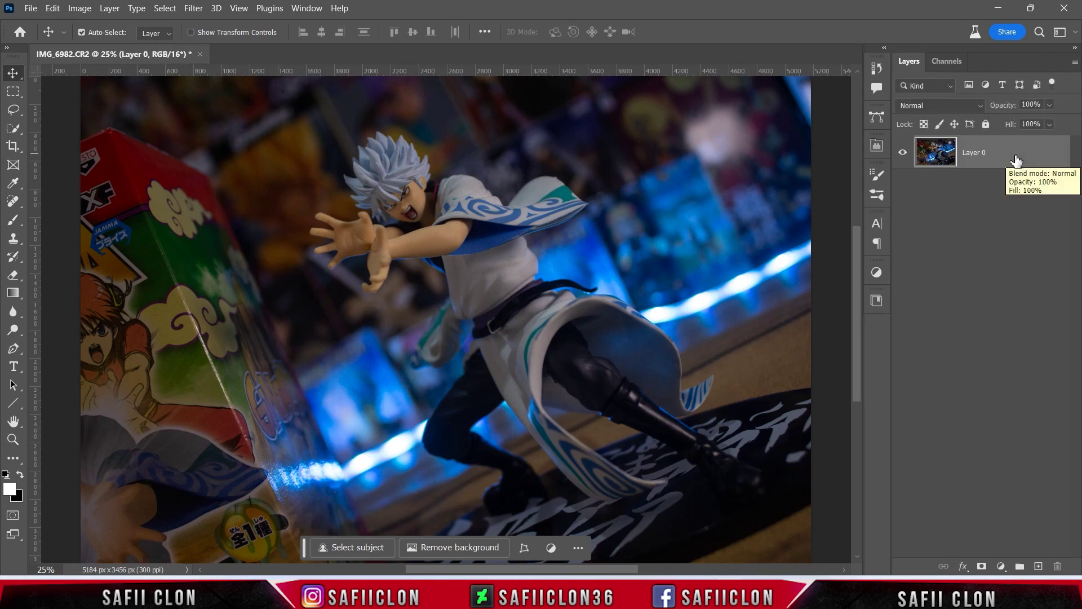
double_click(975, 154)
type("ORIGINAL")
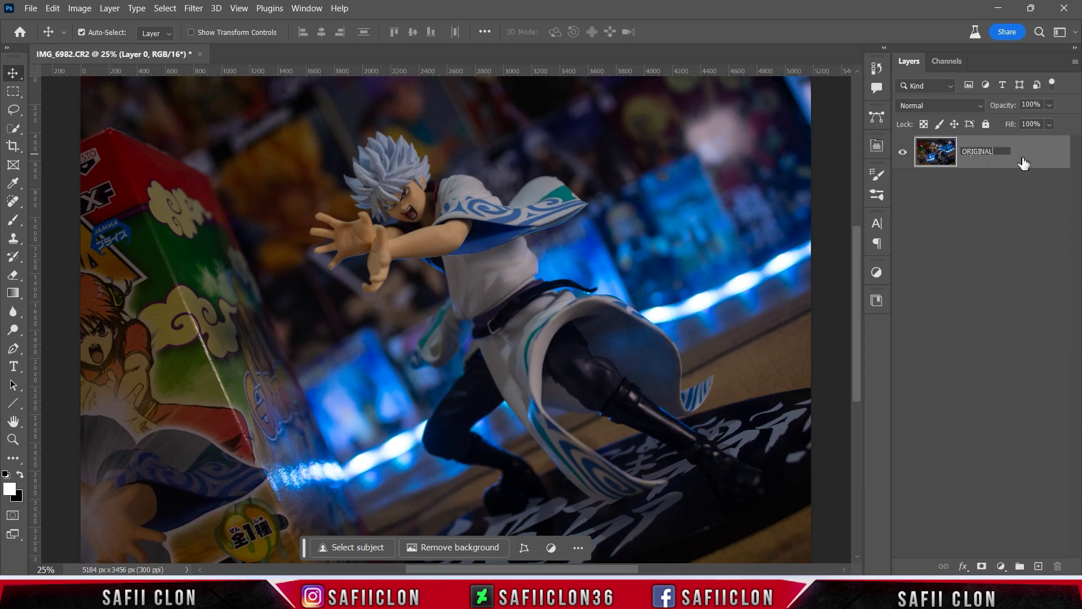
left_click(1024, 162)
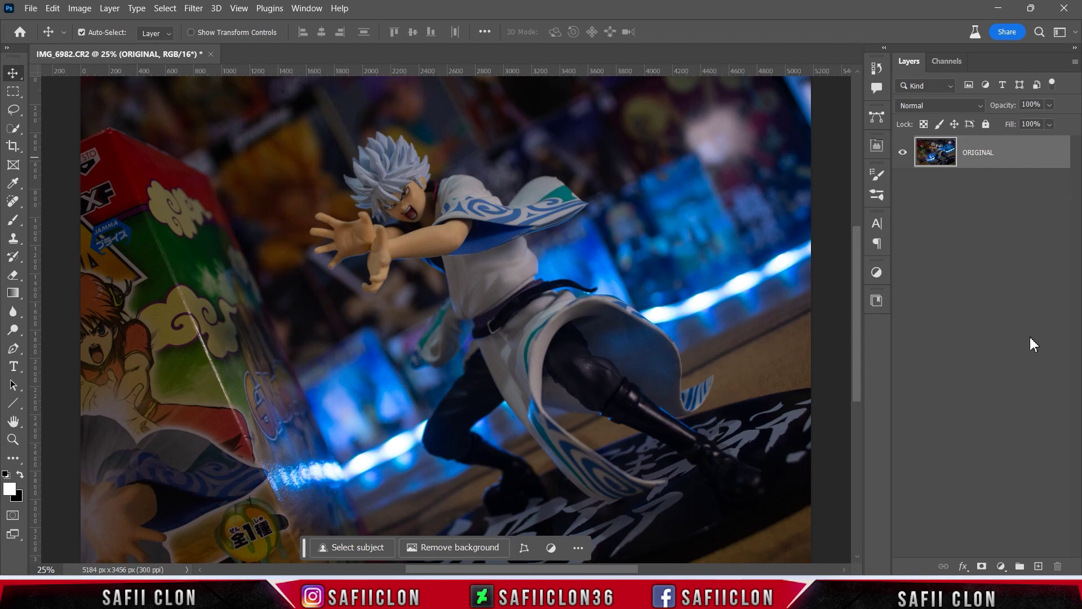
left_click(1001, 568)
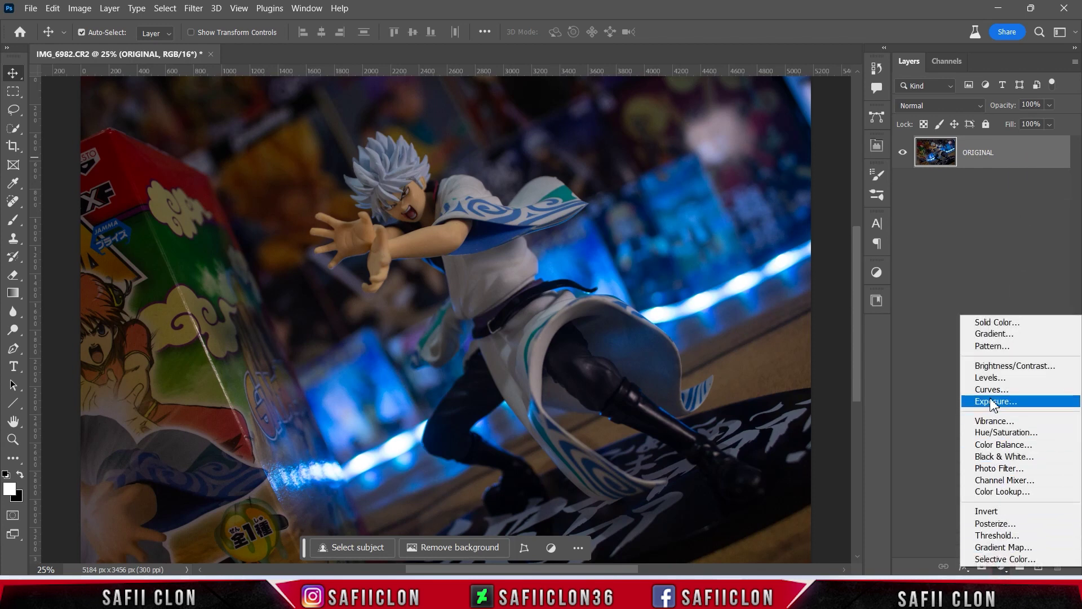
Step: Add a Levels adjustment layer with input white 187 and output white 148
left_click(992, 379)
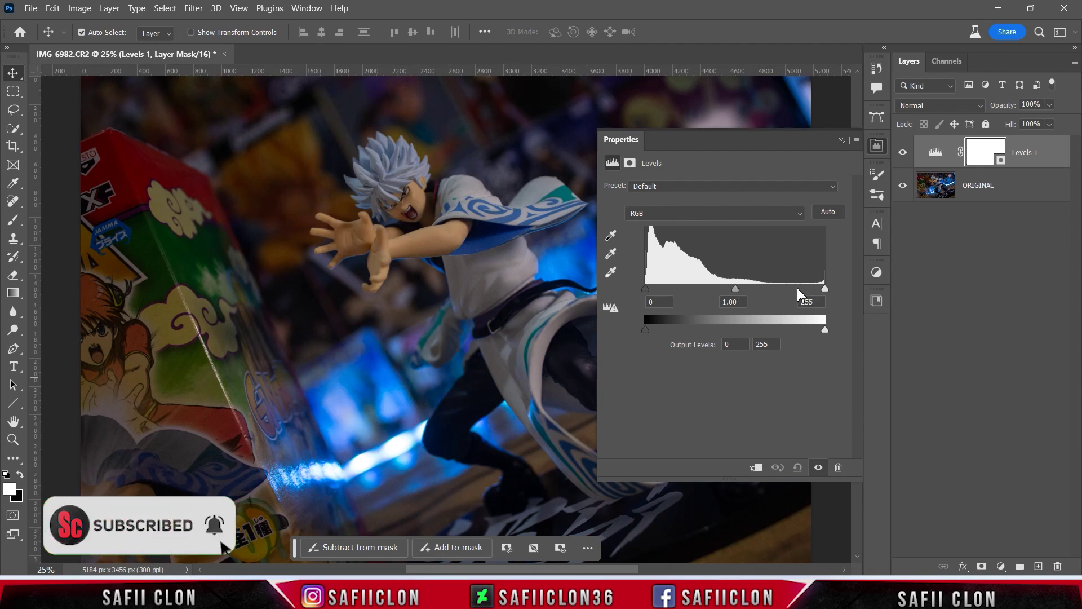
left_click_drag(825, 290, 789, 289)
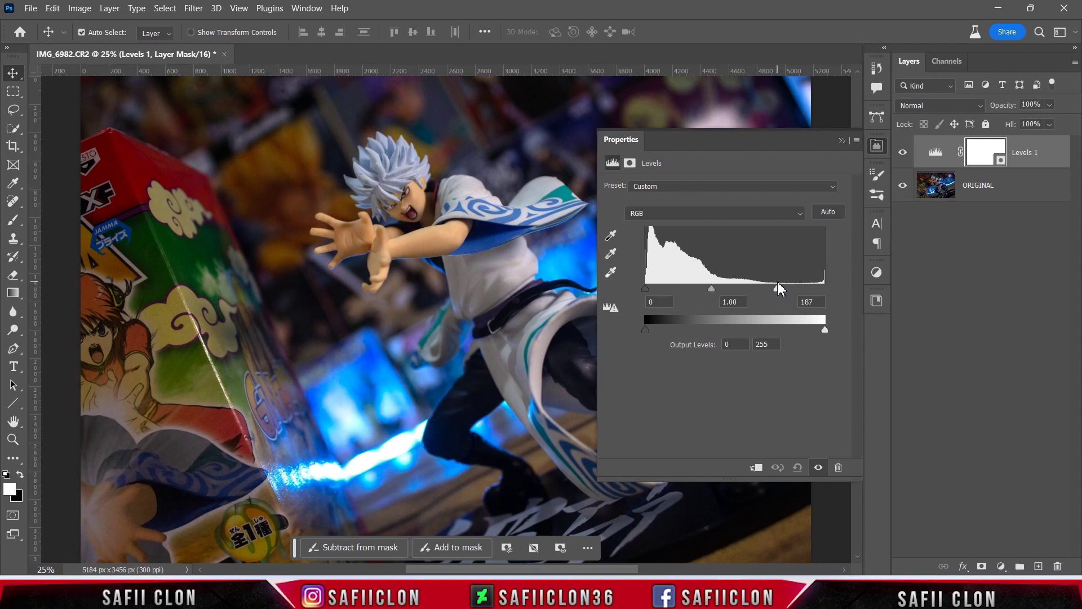
left_click_drag(825, 330, 754, 330)
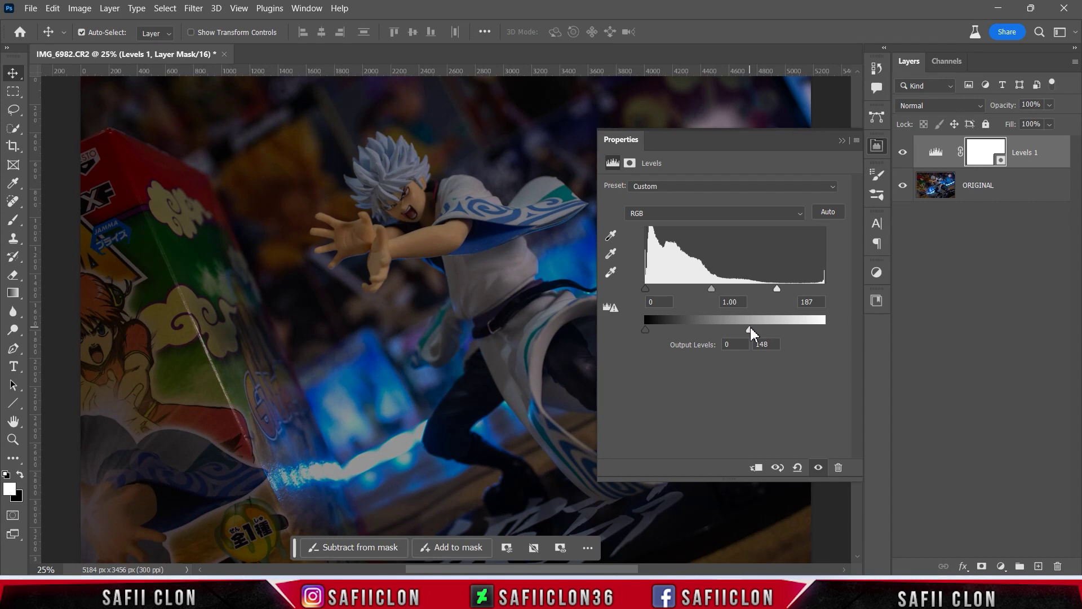
left_click(845, 141)
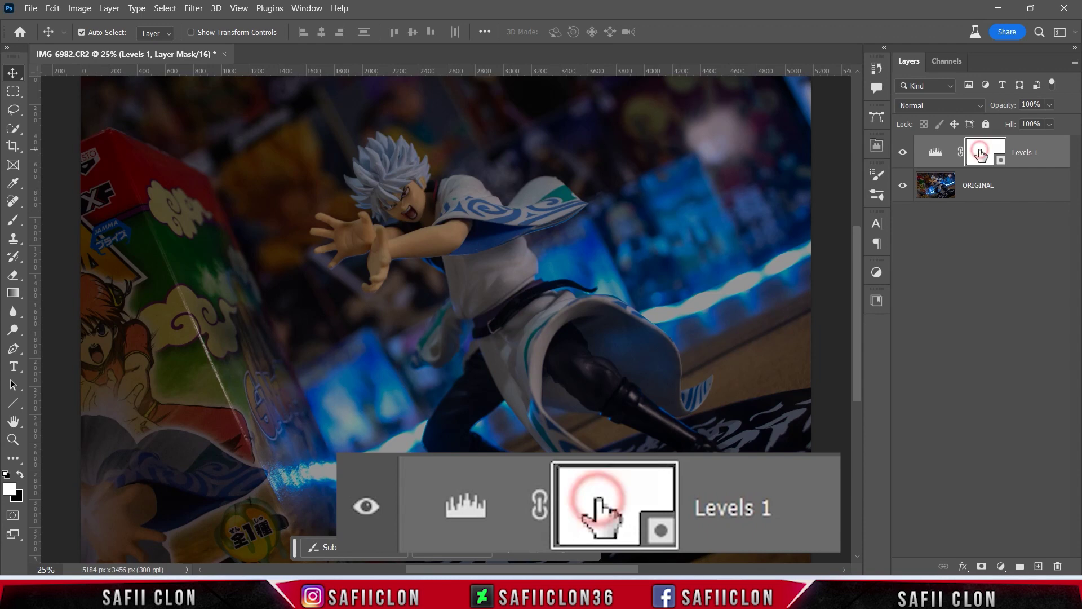
Step: Set up the Brush Tool at about 124 px and 15% opacity with black foreground
right_click(14, 220)
left_click(57, 220)
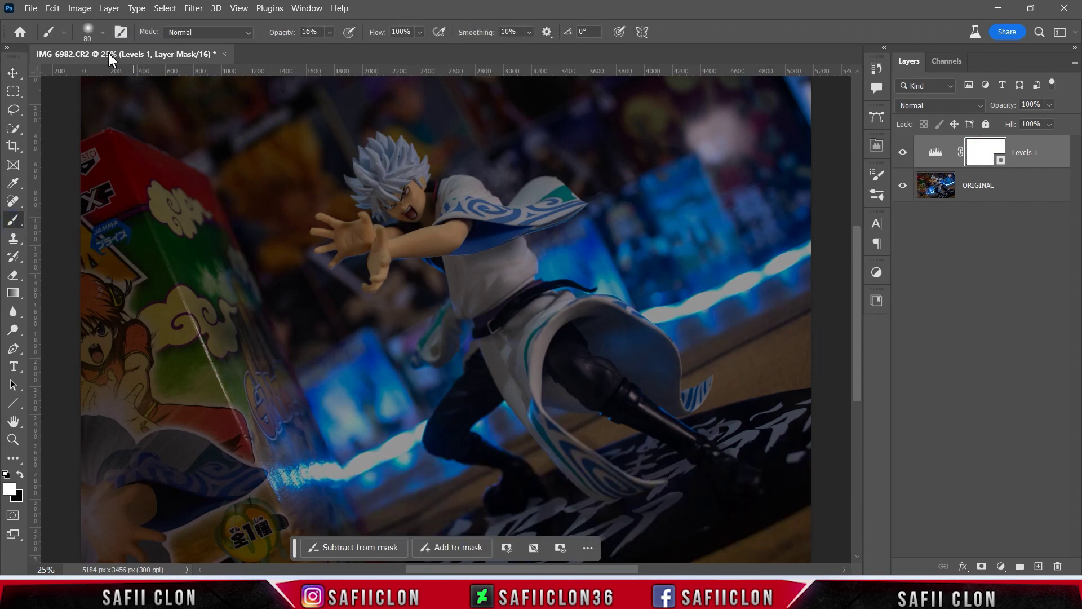
left_click(102, 34)
left_click_drag(115, 78, 129, 78)
left_click(102, 32)
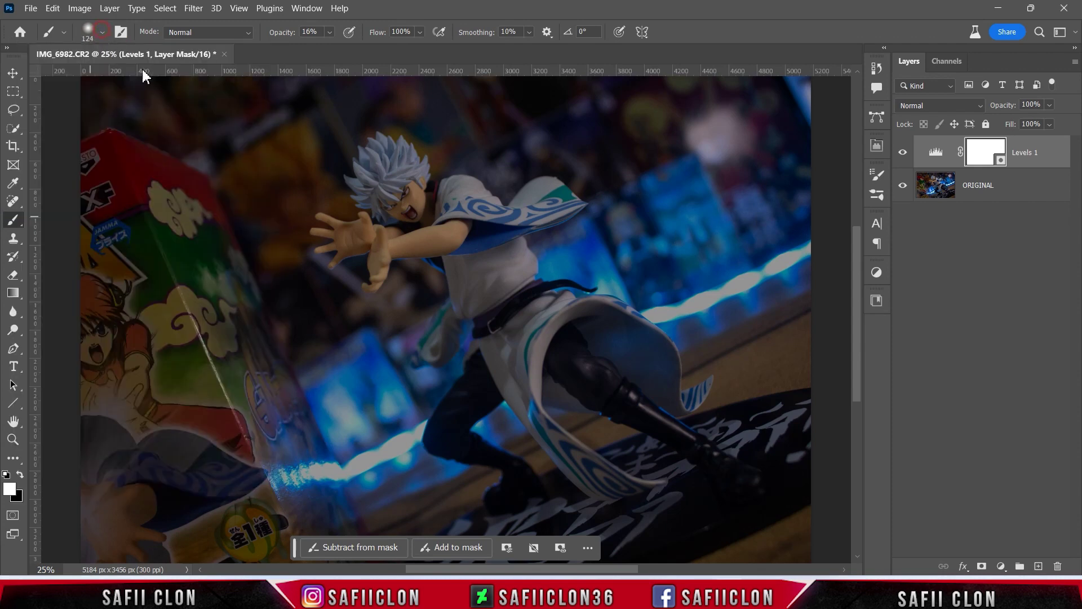
left_click(330, 34)
left_click(331, 33)
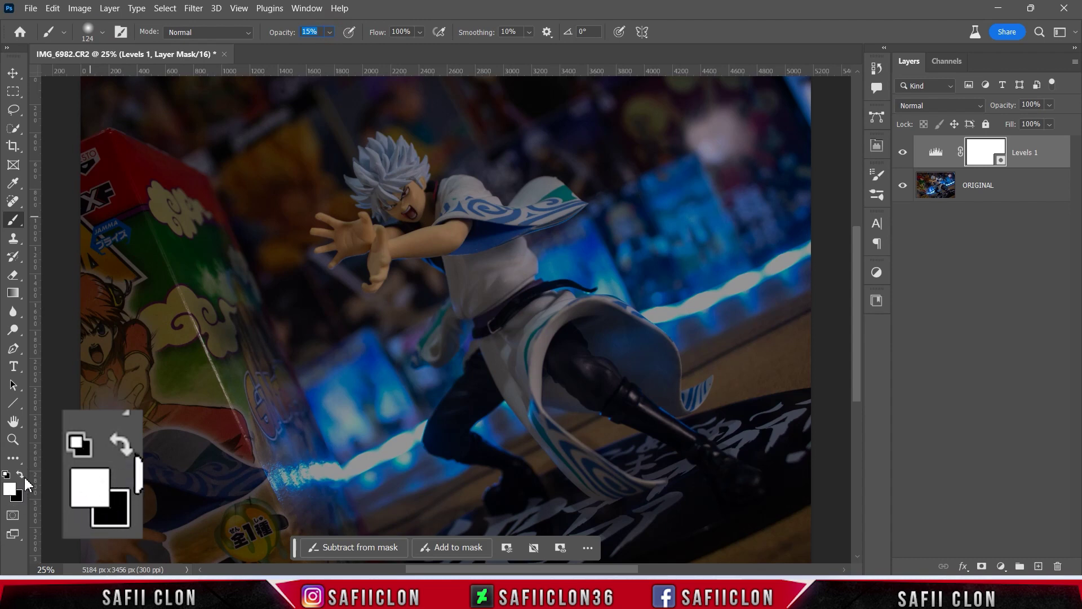
left_click(20, 475)
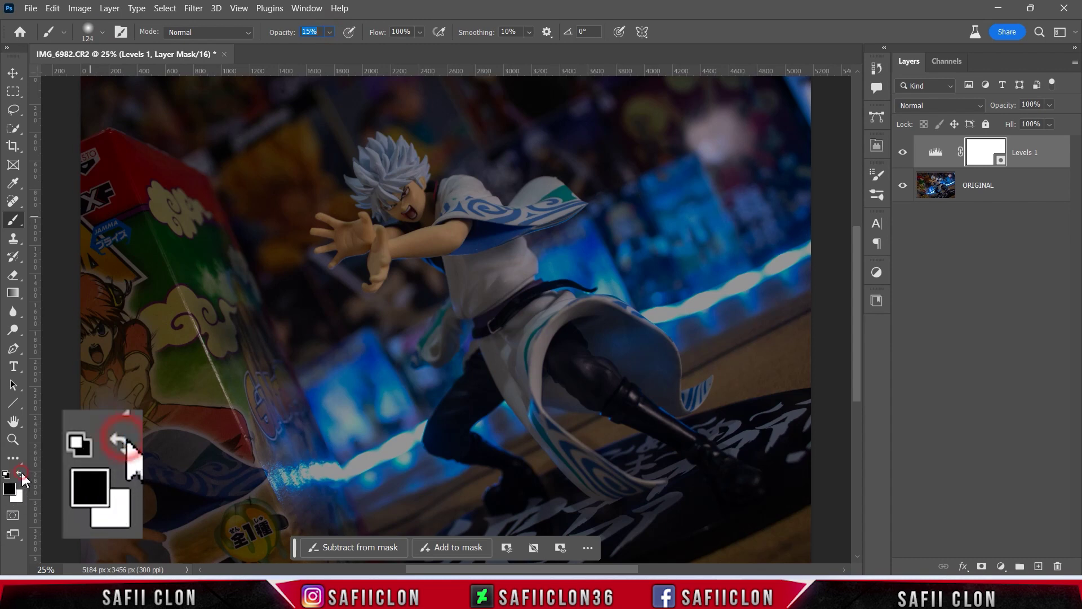
Step: Enlarge the brush and paint black on the Levels 1 mask over the figure
key("bracketright")
key("bracketright")
key("bracketright")
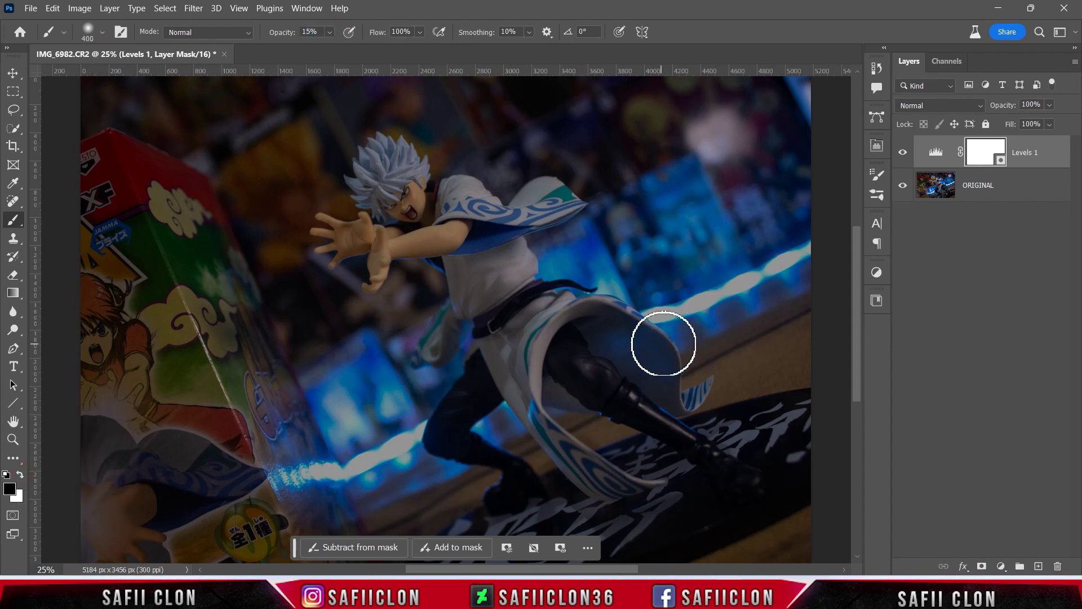
key("bracketright")
key("bracketright")
key("bracketright")
key("bracketright")
key("bracketright")
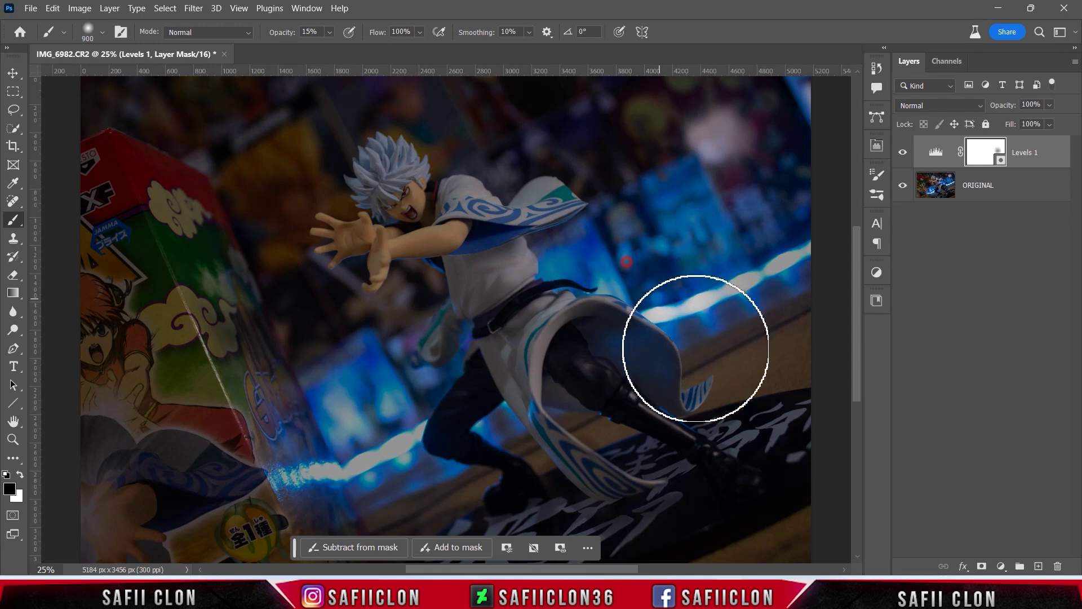
scroll(726, 304, "up", 1)
scroll(726, 304, "up", 2)
mouse_move(773, 158)
left_mouse_down()
mouse_move(778, 309)
mouse_move(761, 186)
left_mouse_up()
key("bracketright")
scroll(761, 186, "down", 5)
left_click(334, 356)
mouse_move(334, 392)
left_mouse_down()
mouse_move(428, 398)
mouse_move(295, 399)
left_mouse_up()
Step: Refine the Levels mask over the figure and blue lights, resizing the brush between 250 and 900 px
key("bracketleft")
key("bracketleft")
key("bracketleft")
scroll(397, 386, "up", 2)
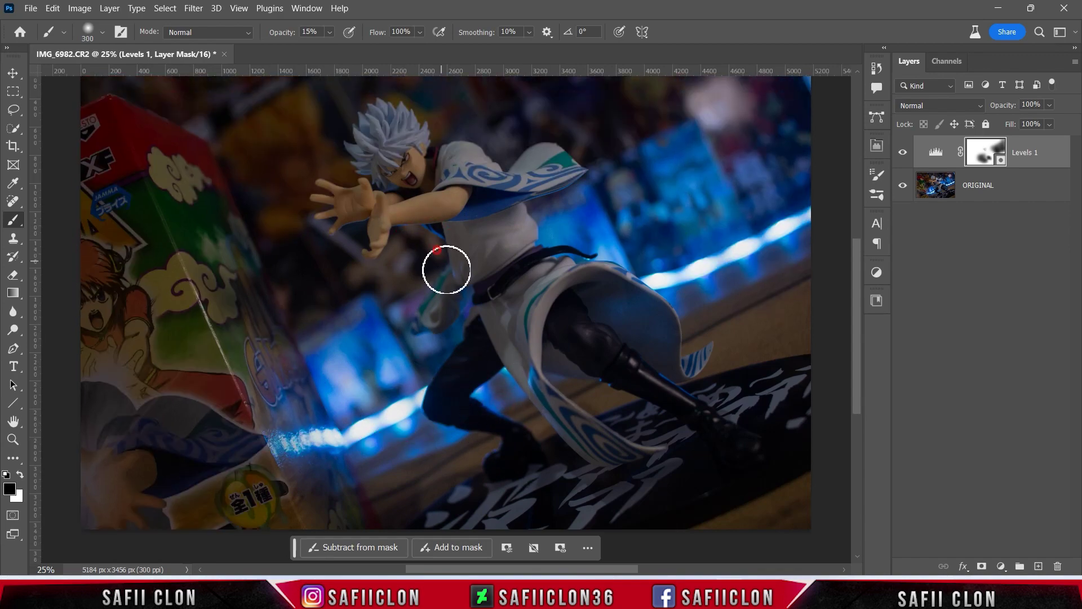
scroll(451, 287, "up", 3)
key("bracketright")
key("bracketright")
key("bracketright")
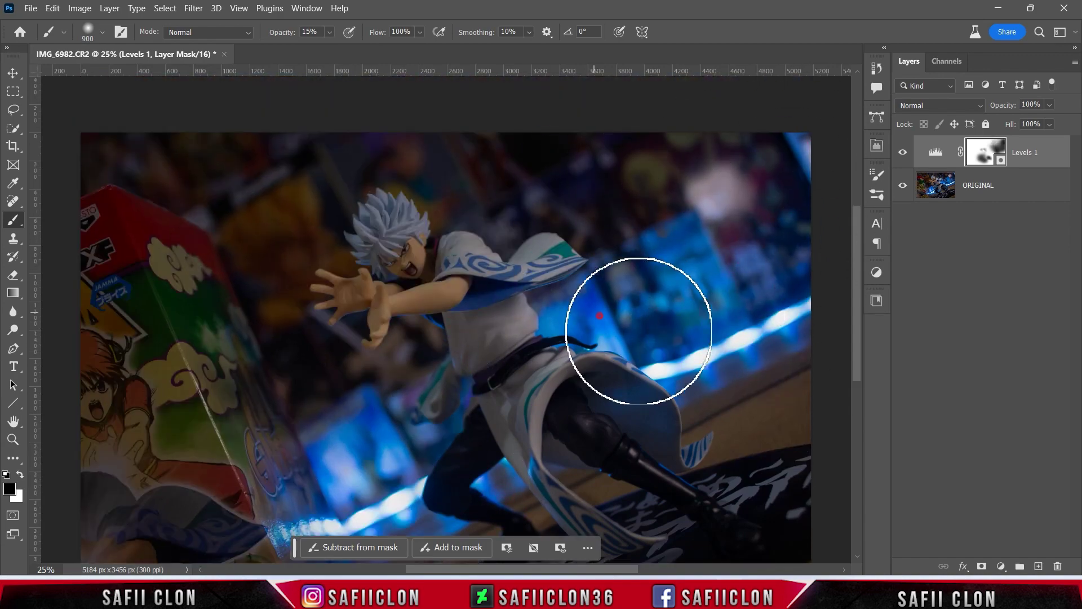
scroll(508, 225, "down", 3)
key("bracketleft")
scroll(282, 192, "down", 3)
scroll(447, 339, "down", 2)
key("bracketleft")
key("bracketleft")
scroll(451, 302, "up", 3)
key("bracketleft")
key("bracketleft")
key("bracketleft")
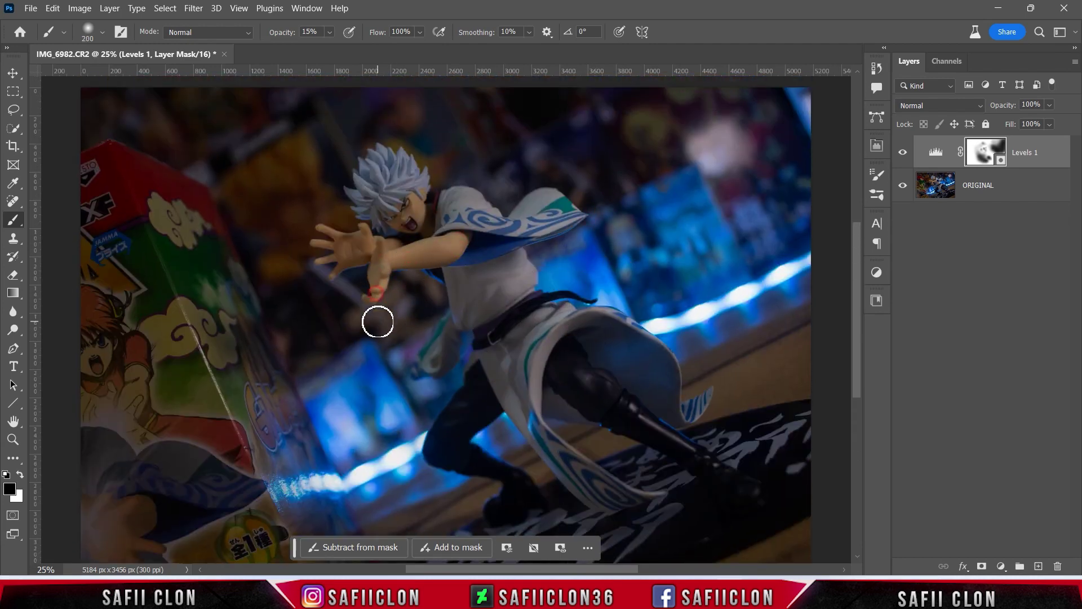
key("bracketright")
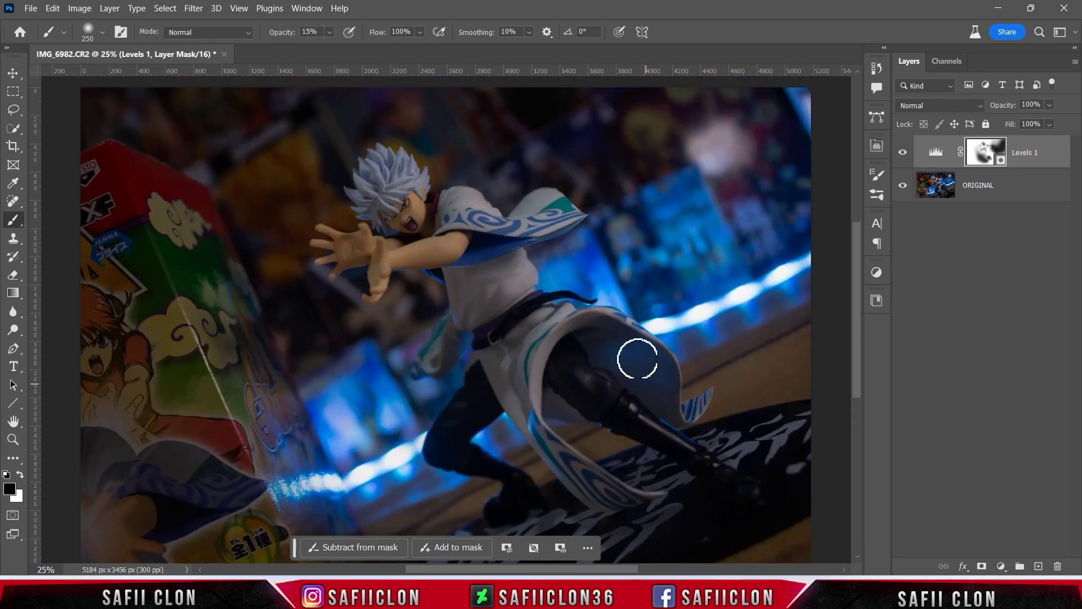
Step: Toggle Levels 1 visibility to compare the darkening before and after
left_click(902, 152)
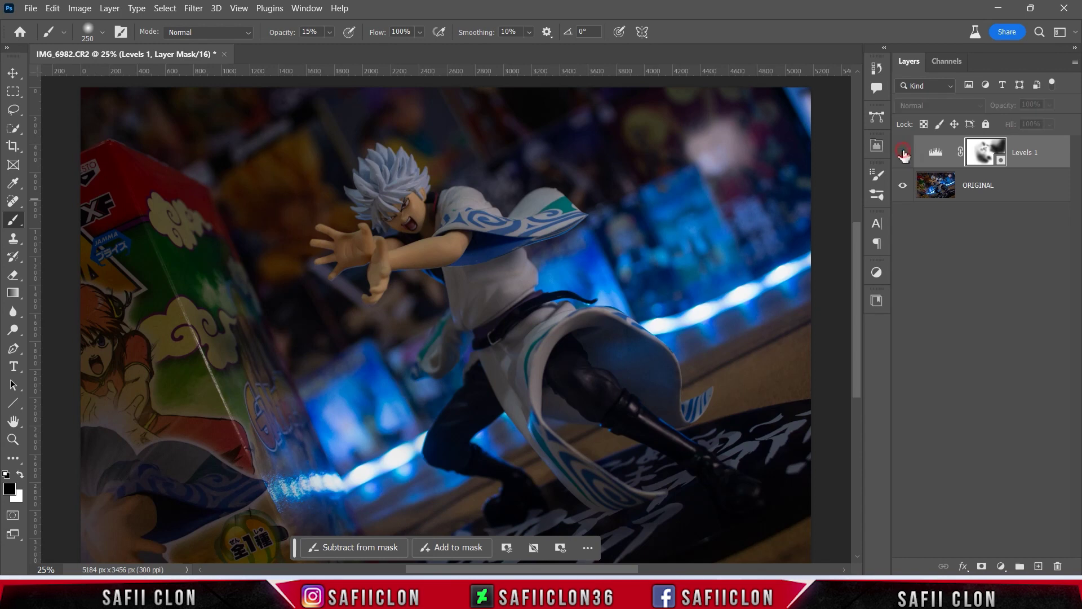
left_click(903, 152)
left_click(903, 152)
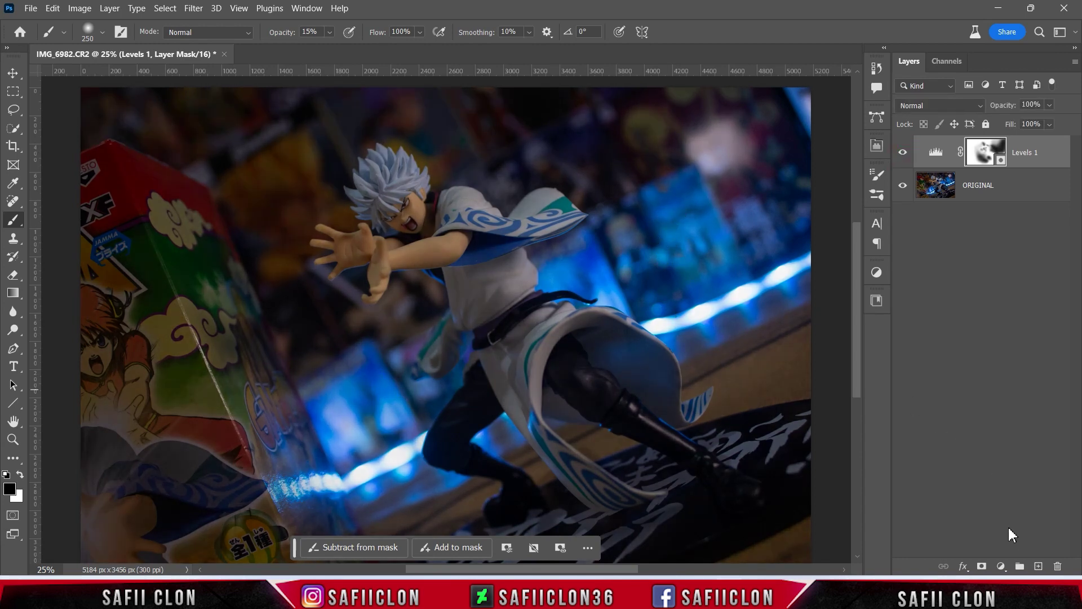
left_click(1001, 566)
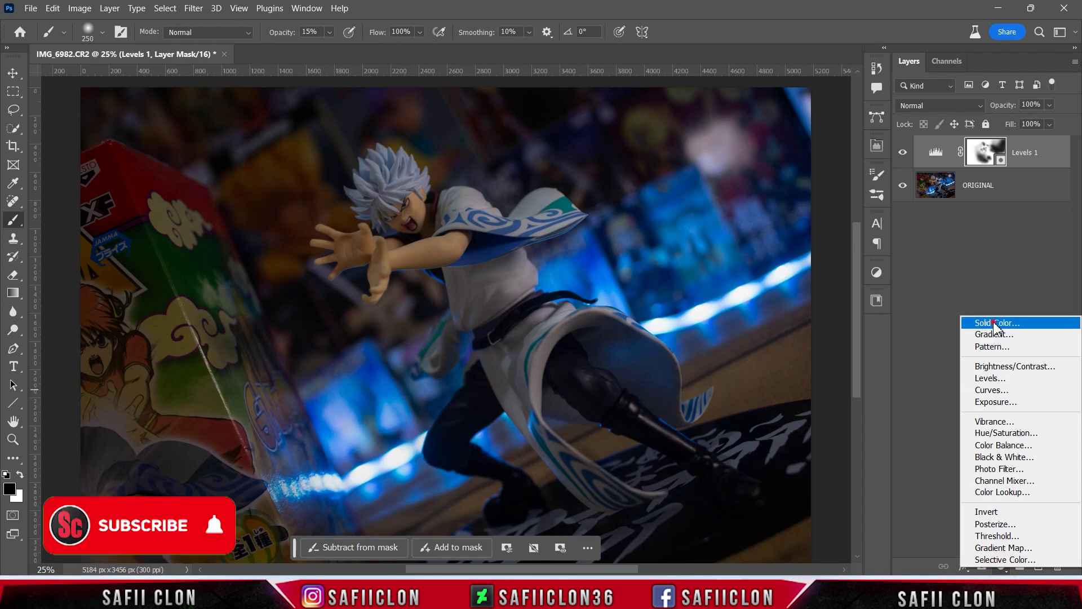
Step: Add a #5d513e Color Fill layer blended in Overlay mode
left_click(996, 324)
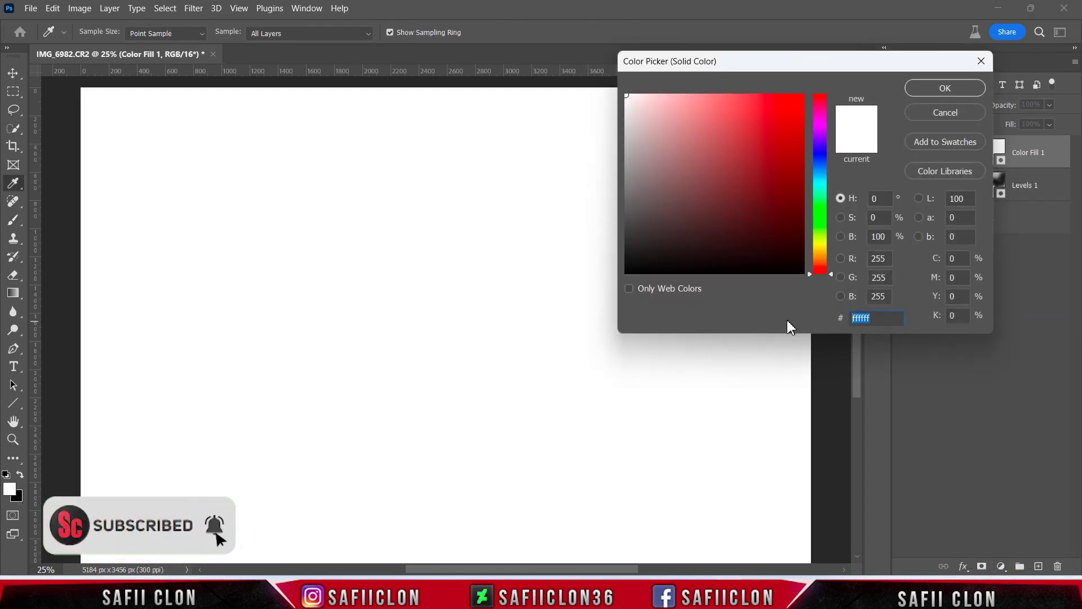
type("5d51")
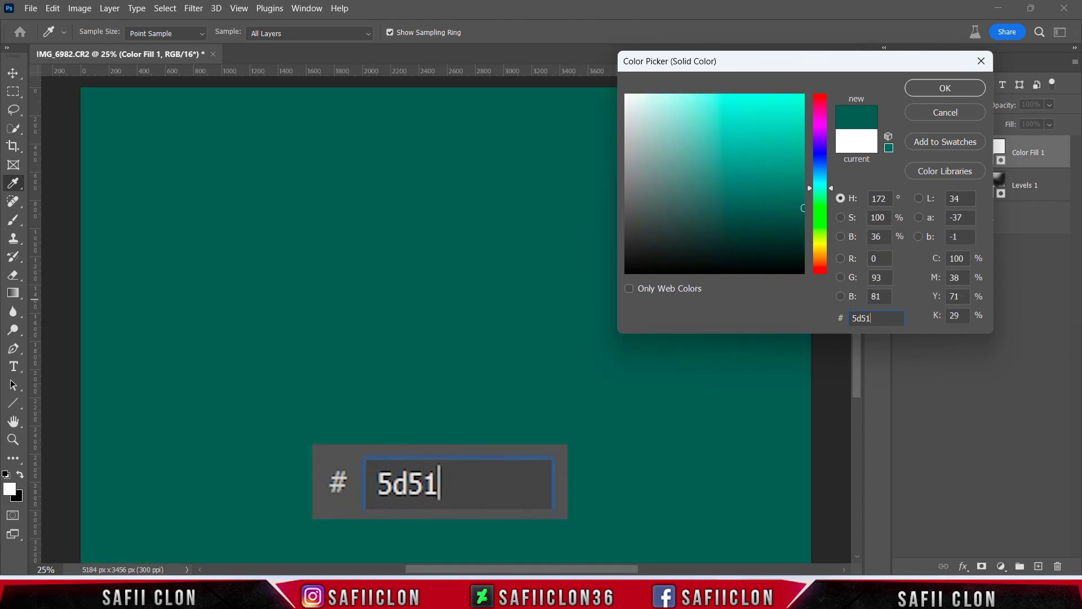
type("3e")
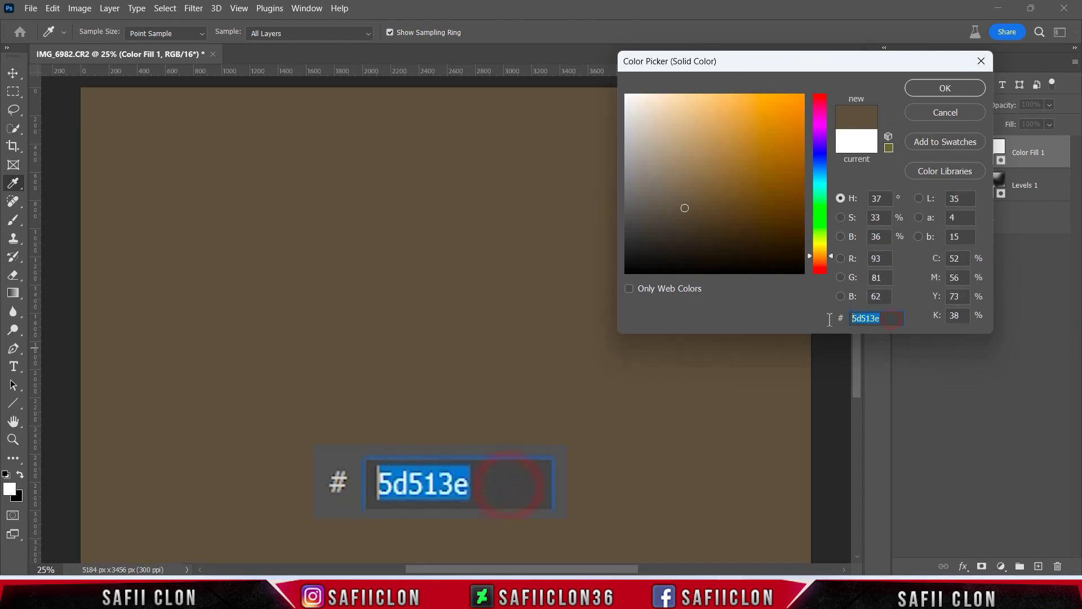
left_click(945, 90)
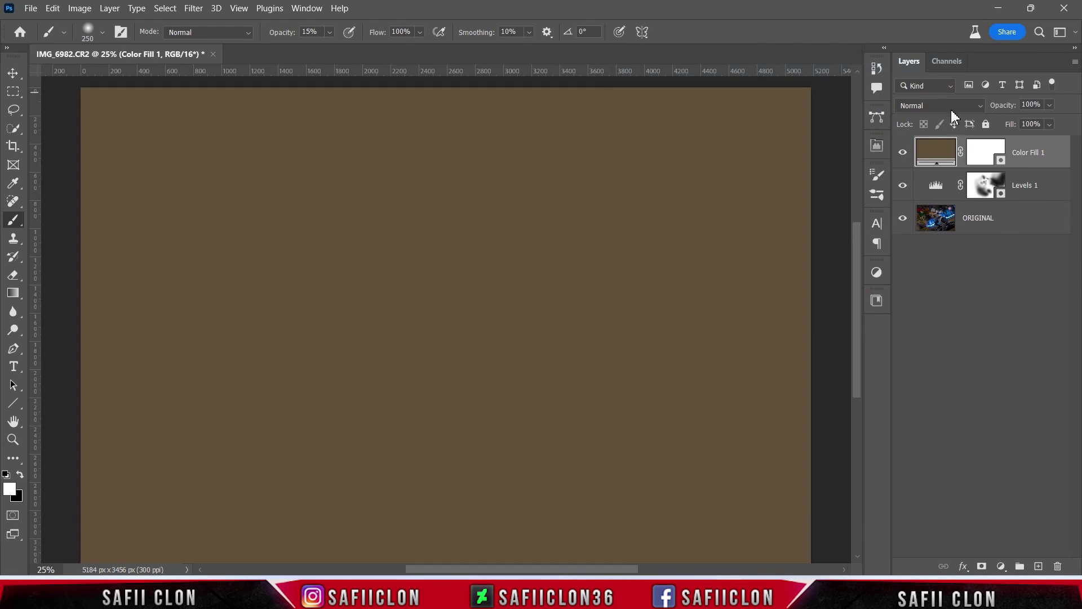
left_click(953, 107)
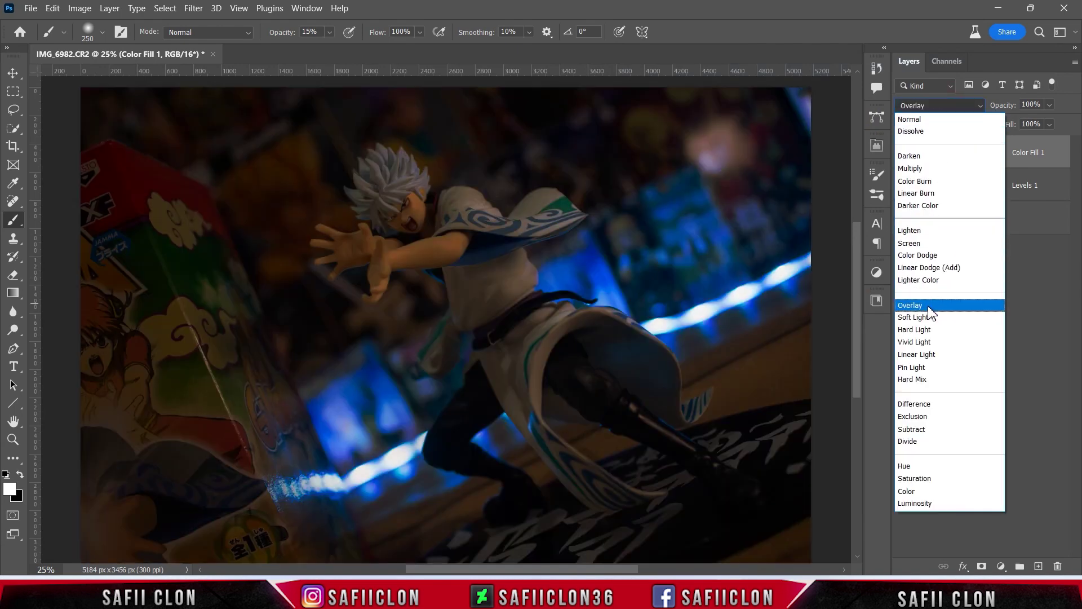
left_click(923, 305)
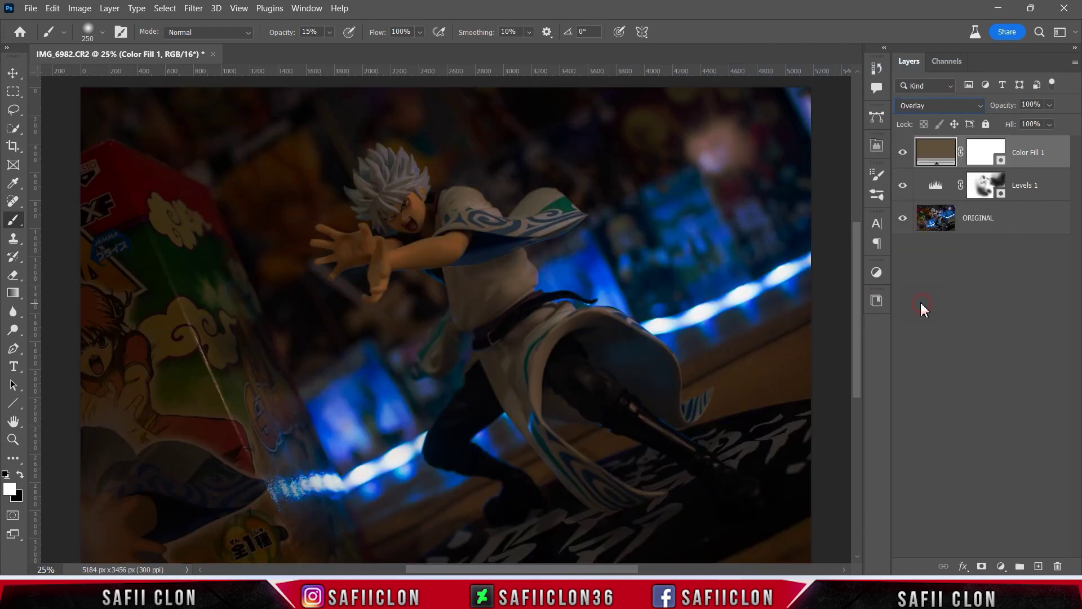
left_click(982, 153)
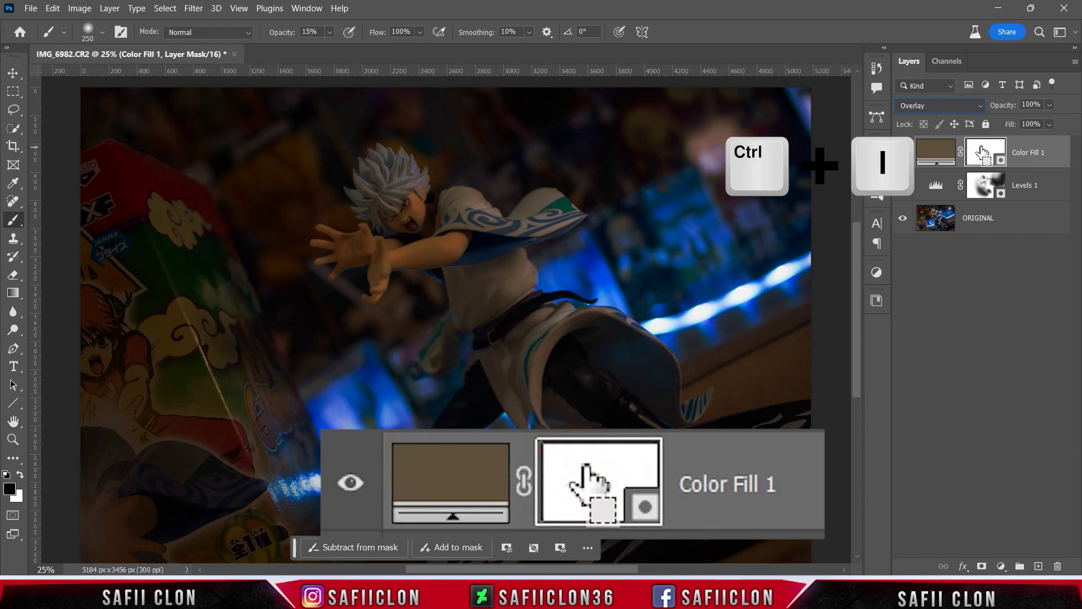
Step: Invert the fill mask to black and set a white Soft Round brush at 17% opacity
key("ctrl+i")
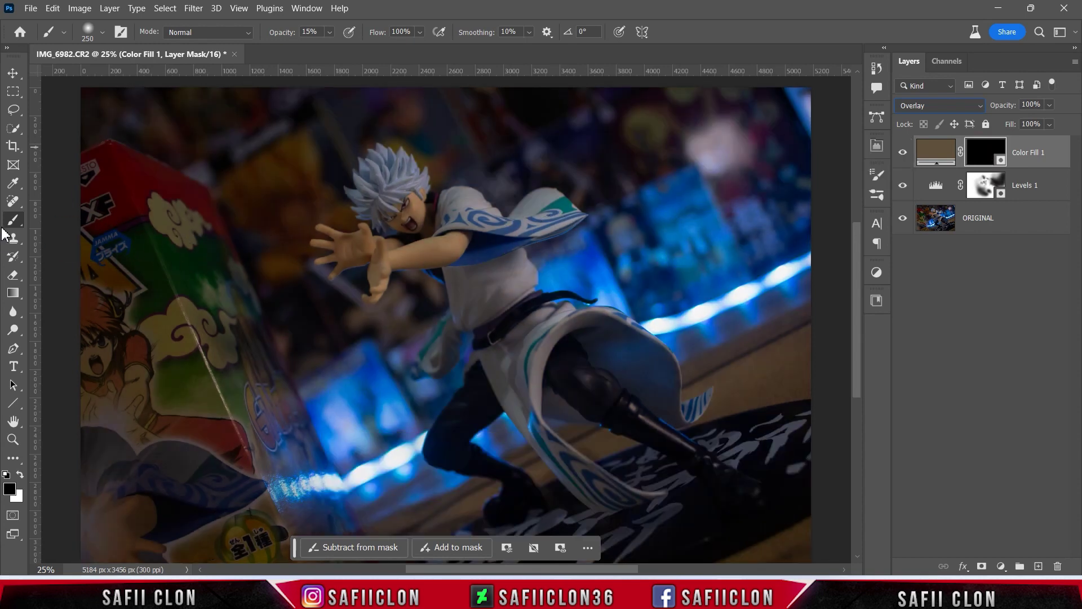
right_click(13, 221)
left_click(65, 220)
left_click(102, 33)
left_click(96, 220)
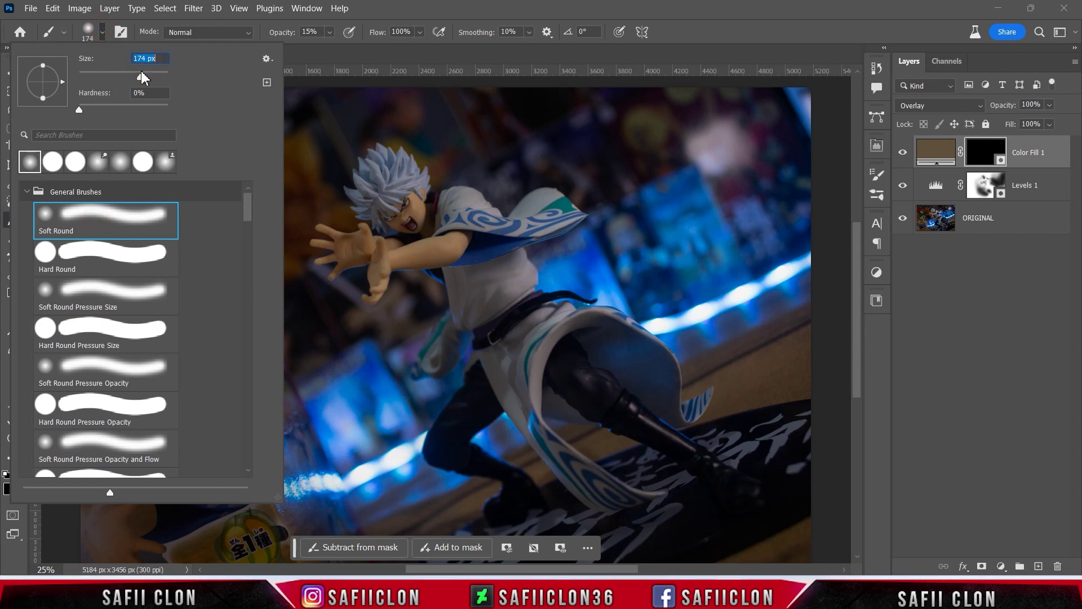
left_click(103, 32)
left_click(328, 32)
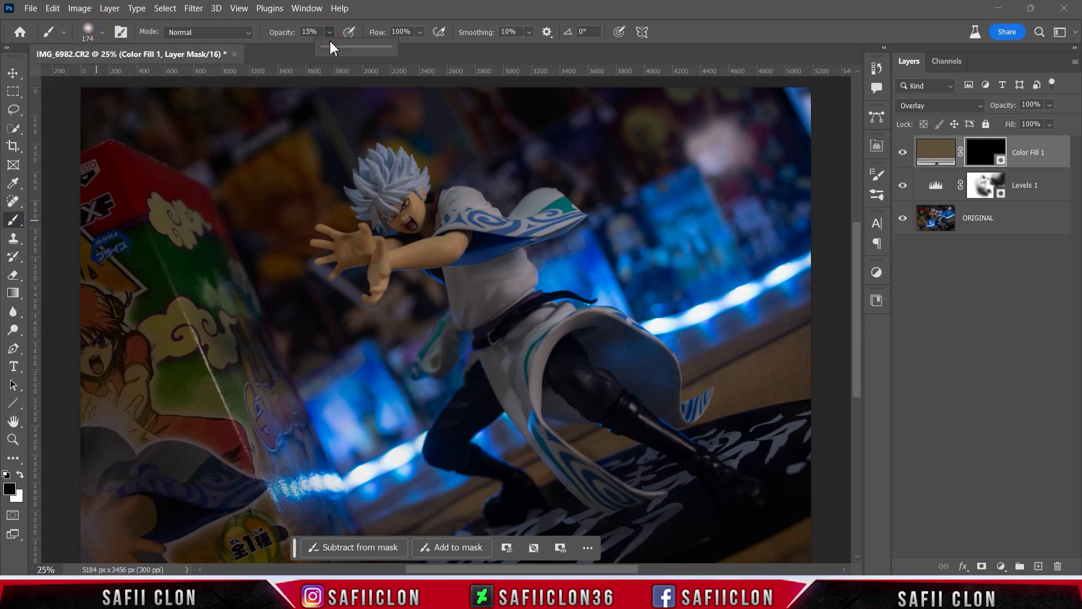
left_click_drag(333, 49, 337, 49)
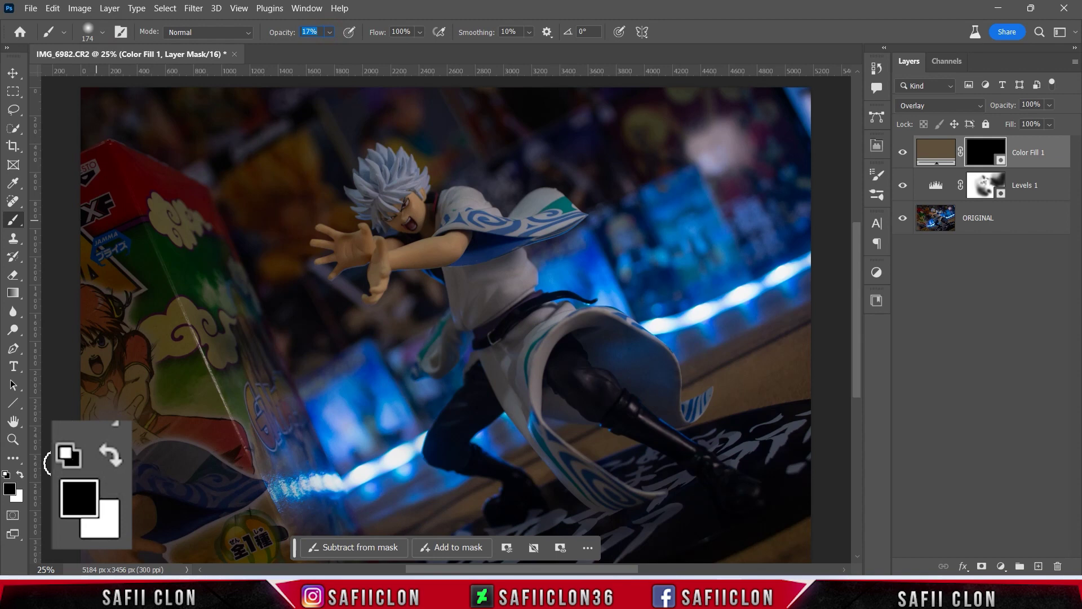
left_click(20, 475)
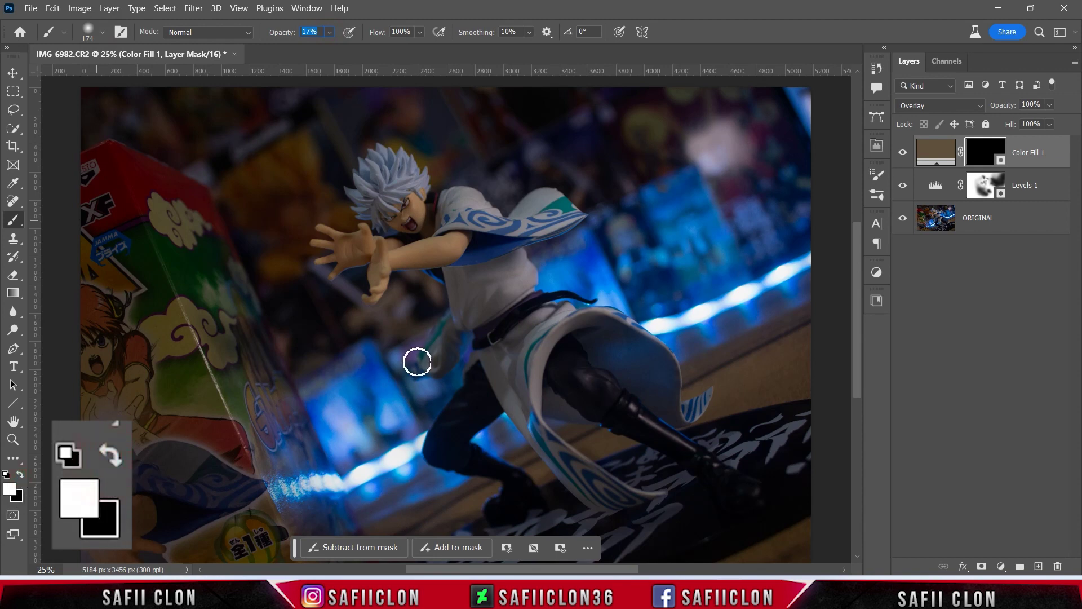
Step: Paint white on the mask to reveal the overlay across the figure, then add an empty layer
left_click_drag(857, 317, 856, 363)
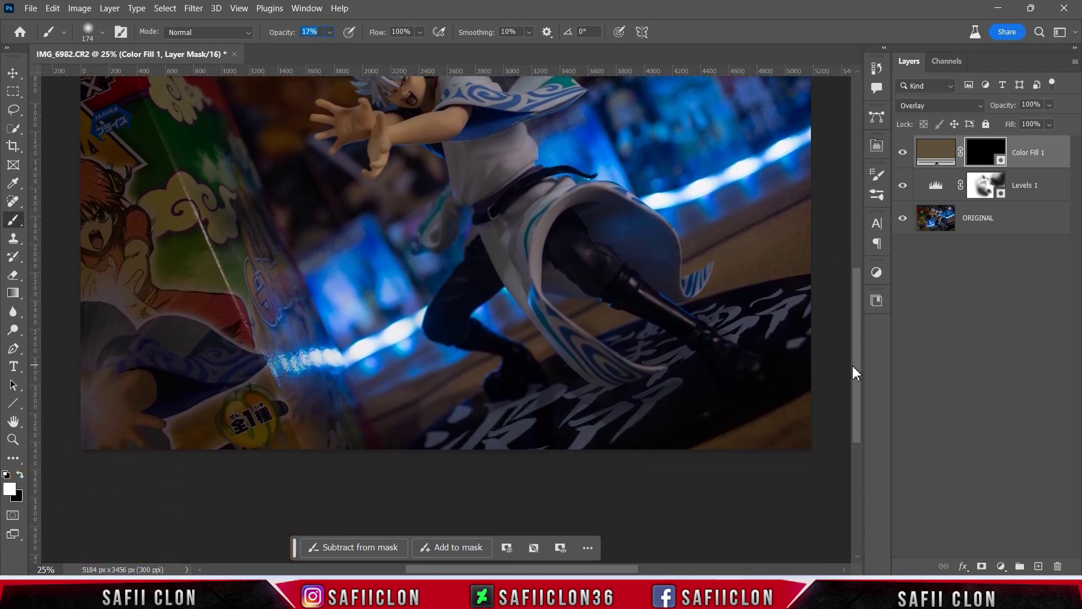
key("bracketright")
key("bracketright")
key("bracketright")
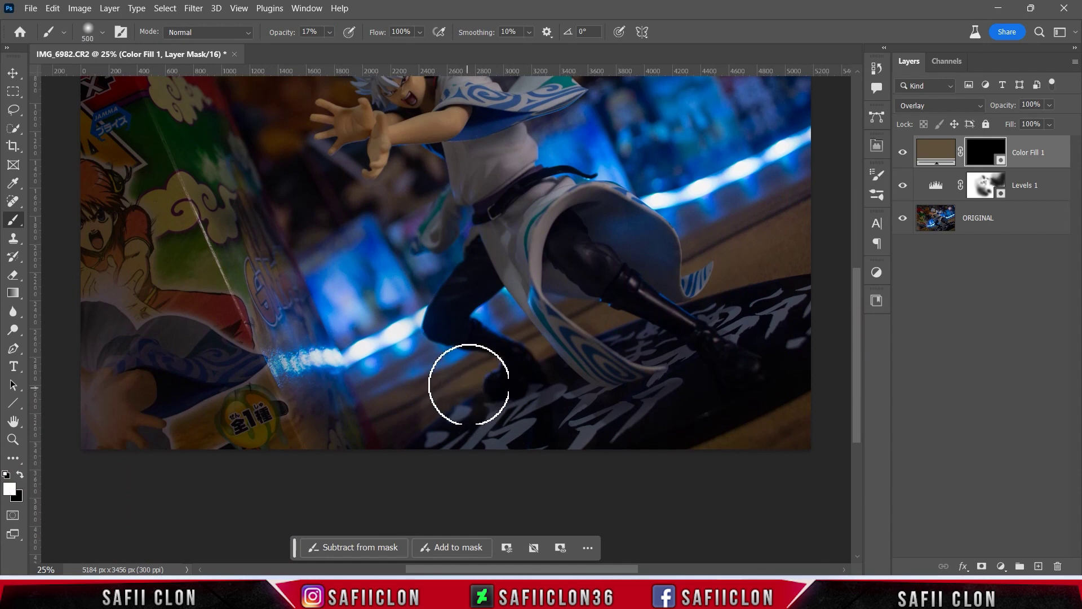
left_click(778, 436)
scroll(733, 349, "up", 1)
key("bracketleft")
key("bracketleft")
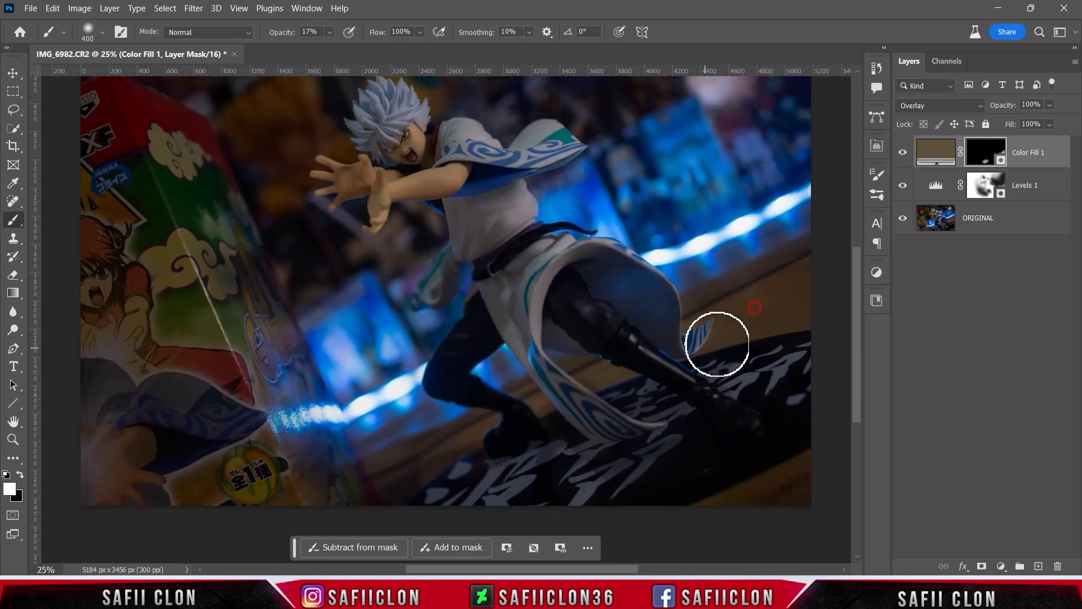
mouse_move(597, 370)
left_mouse_down()
mouse_move(541, 400)
mouse_move(367, 437)
mouse_move(692, 310)
mouse_move(509, 387)
left_mouse_up()
key("bracketright")
key("bracketright")
key("bracketright")
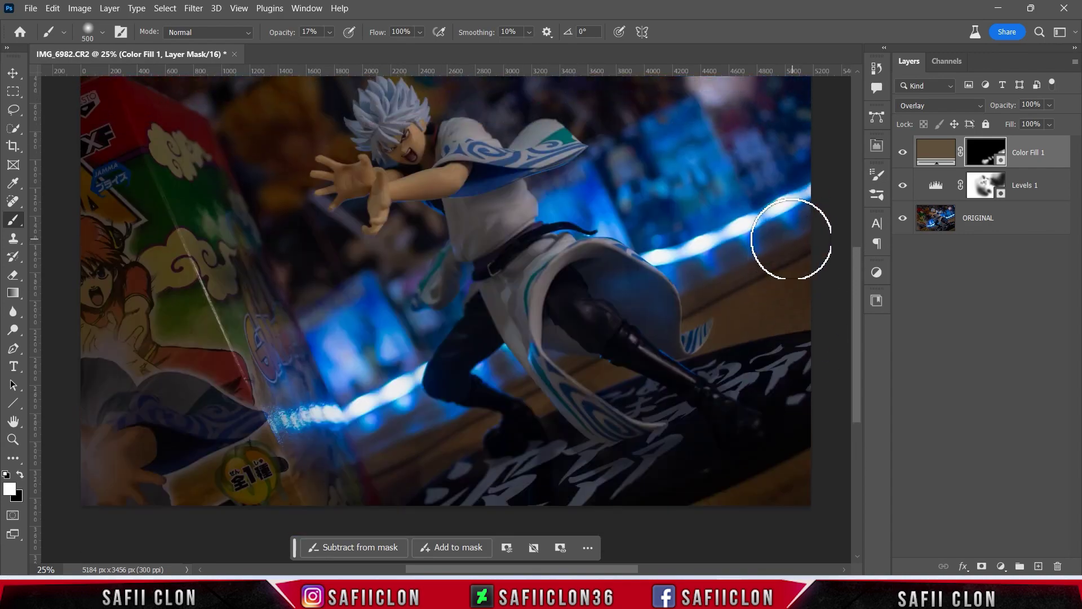
left_click(902, 153)
left_click(902, 152)
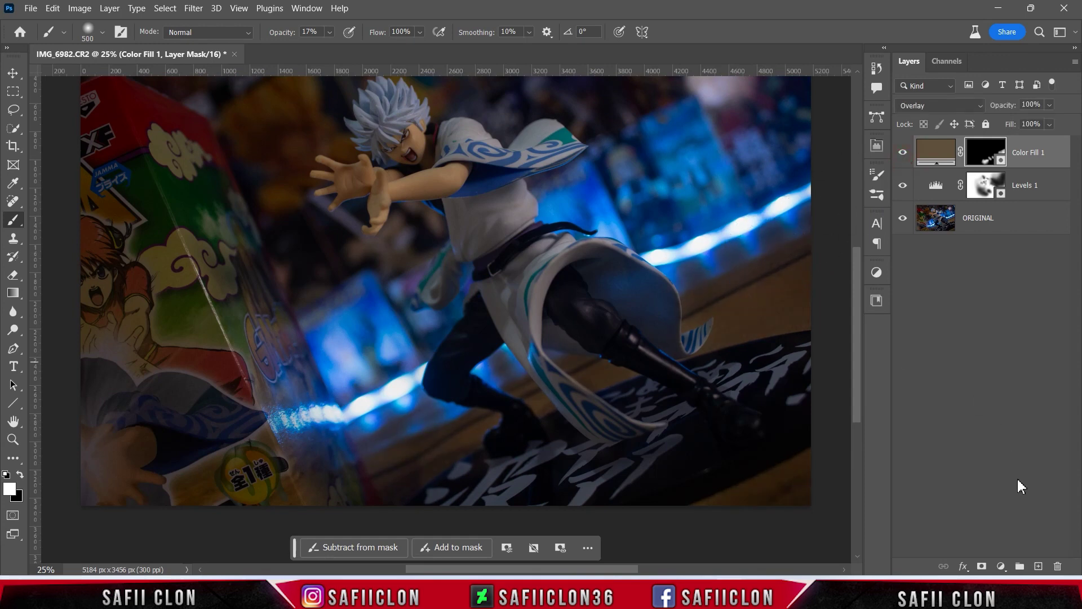
left_click(1039, 567)
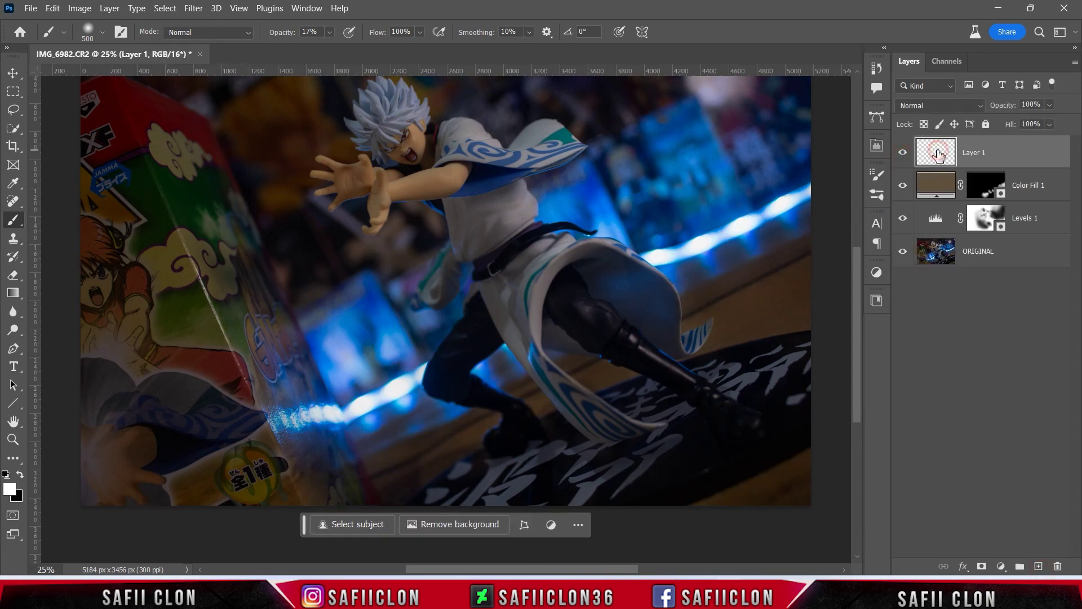
Step: Pick the brush and set a brightened blue (#4b9cfc) sampled from the glowing light strip
right_click(16, 227)
left_click(68, 220)
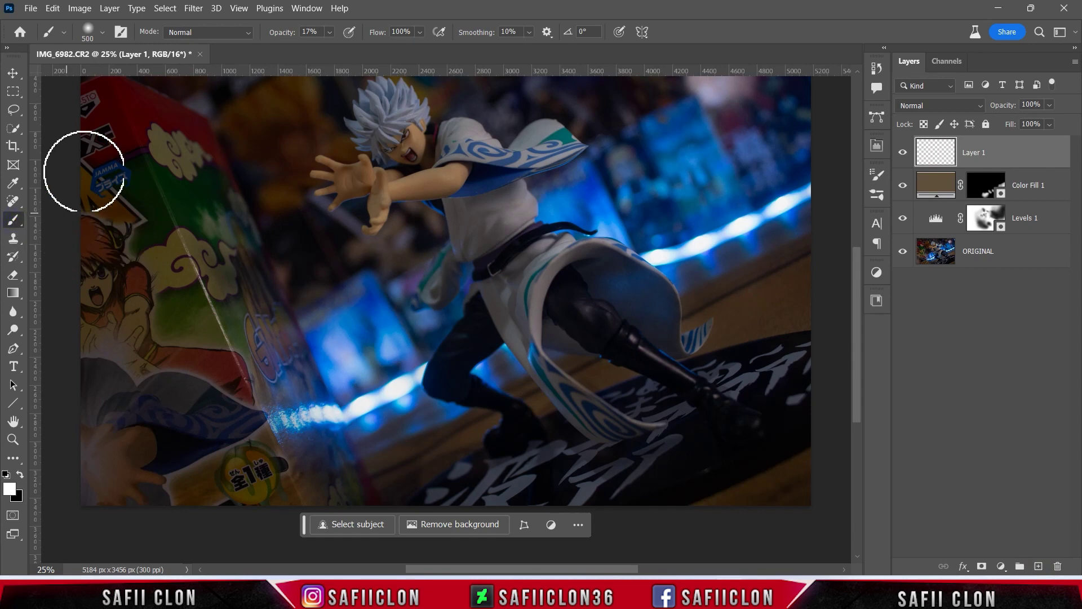
left_click(330, 32)
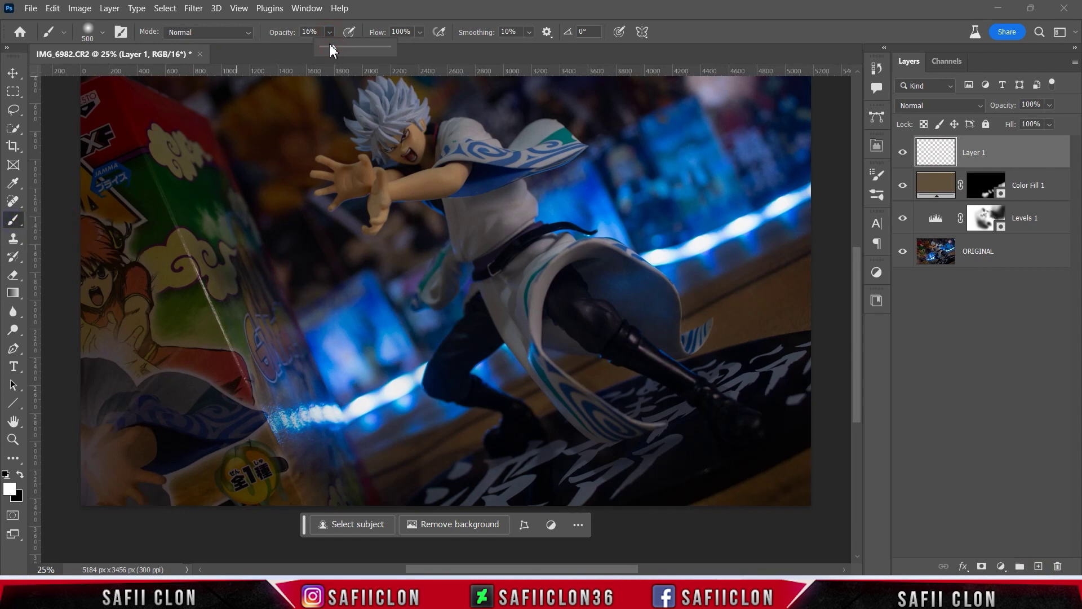
left_click(9, 488)
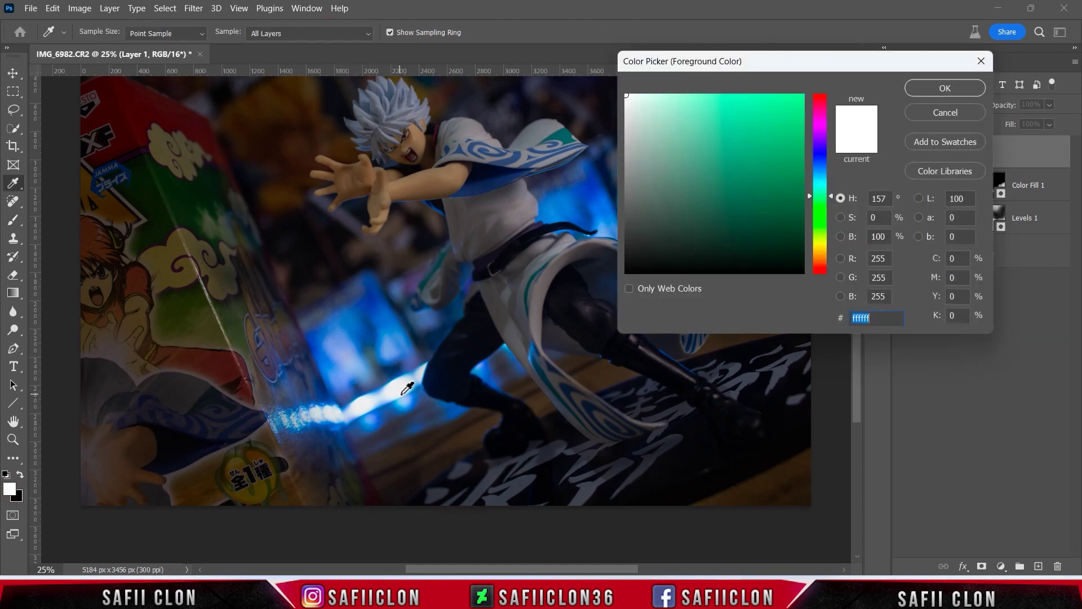
left_click(383, 388)
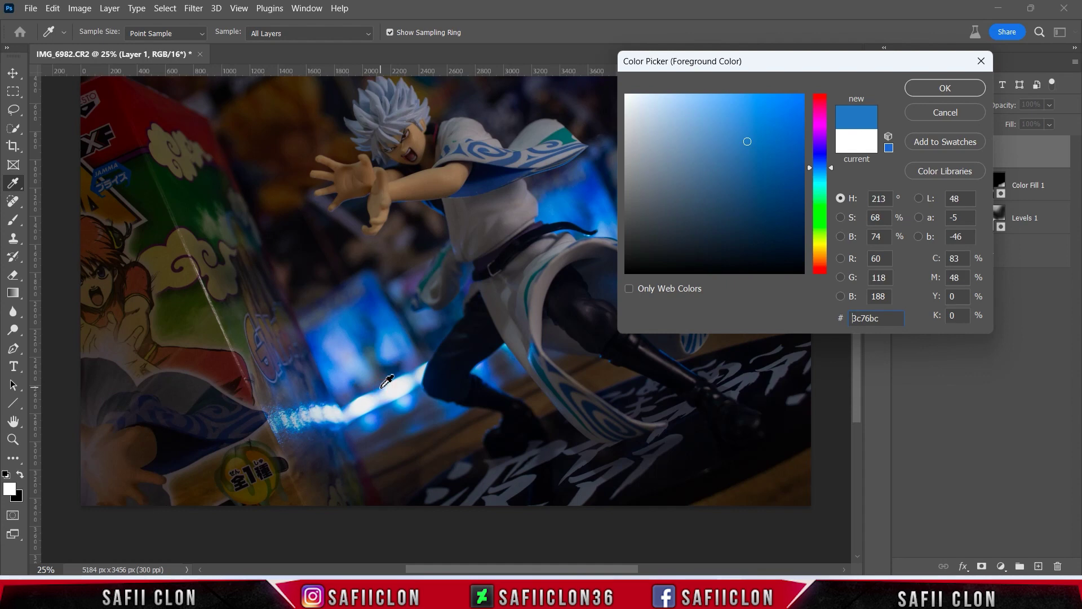
mouse_move(747, 141)
left_mouse_down()
mouse_move(737, 97)
mouse_move(752, 96)
left_mouse_up()
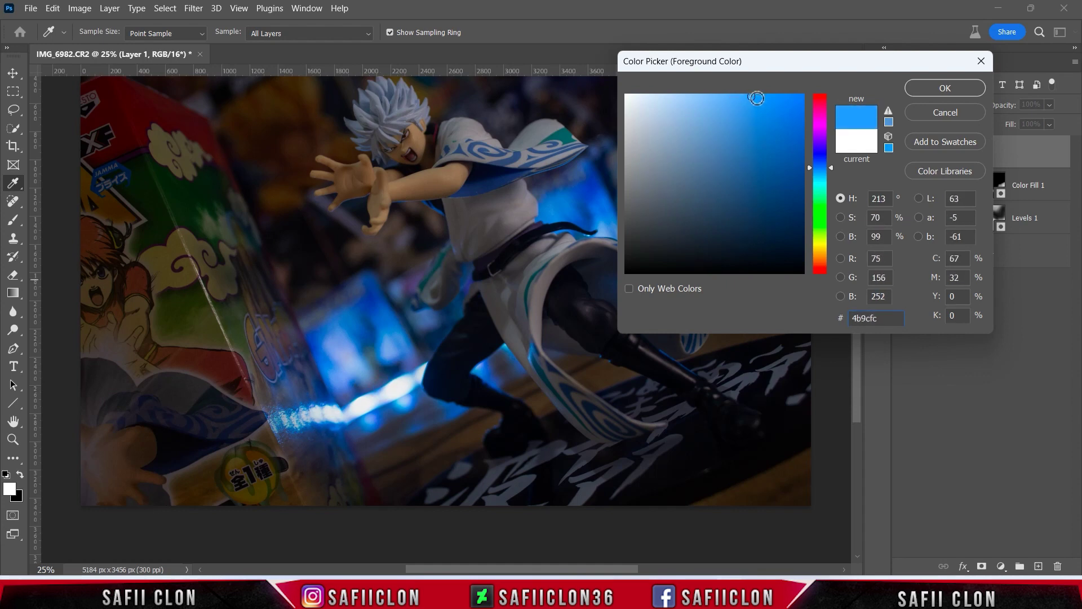
left_click(946, 90)
Step: Paint soft blue with a 1000 px brush beside the figure on Layer 1
key("b")
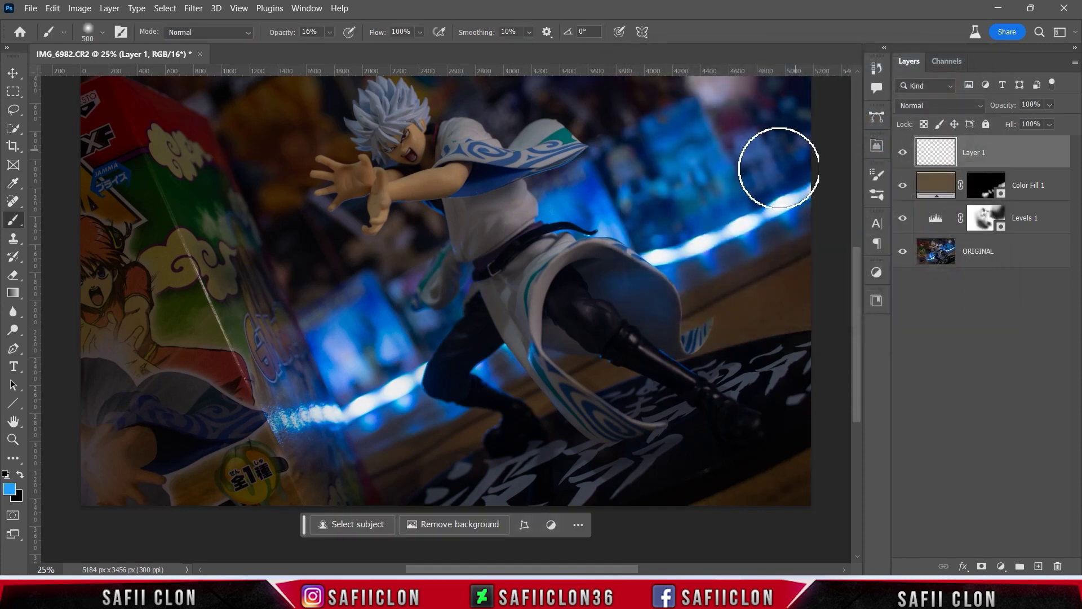
scroll(724, 274, "up", 2)
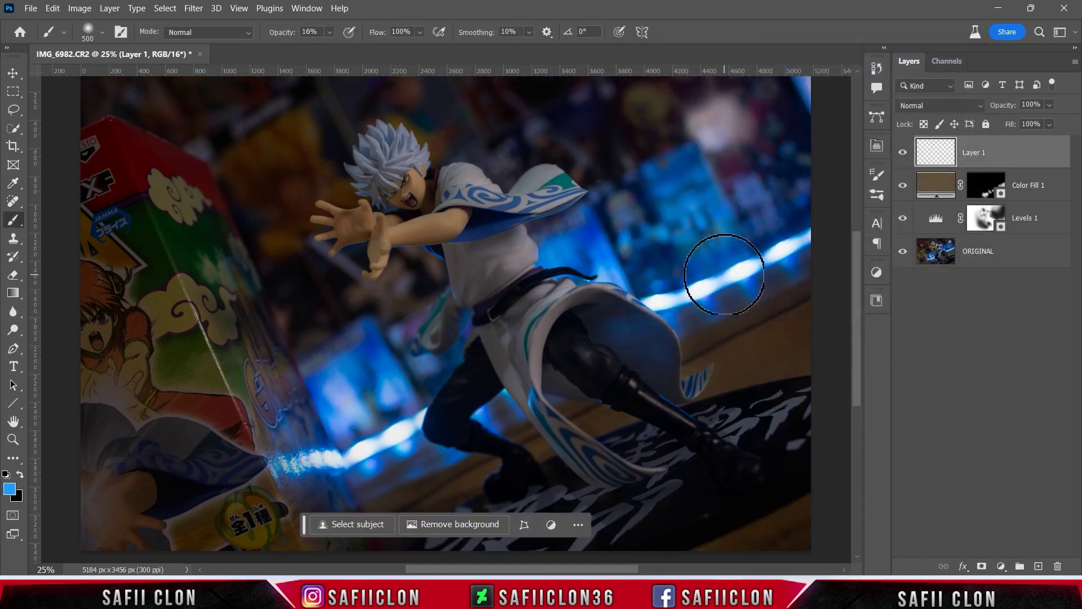
key("bracketright")
key("bracketright")
key("bracketright")
left_click_drag(604, 241, 664, 254)
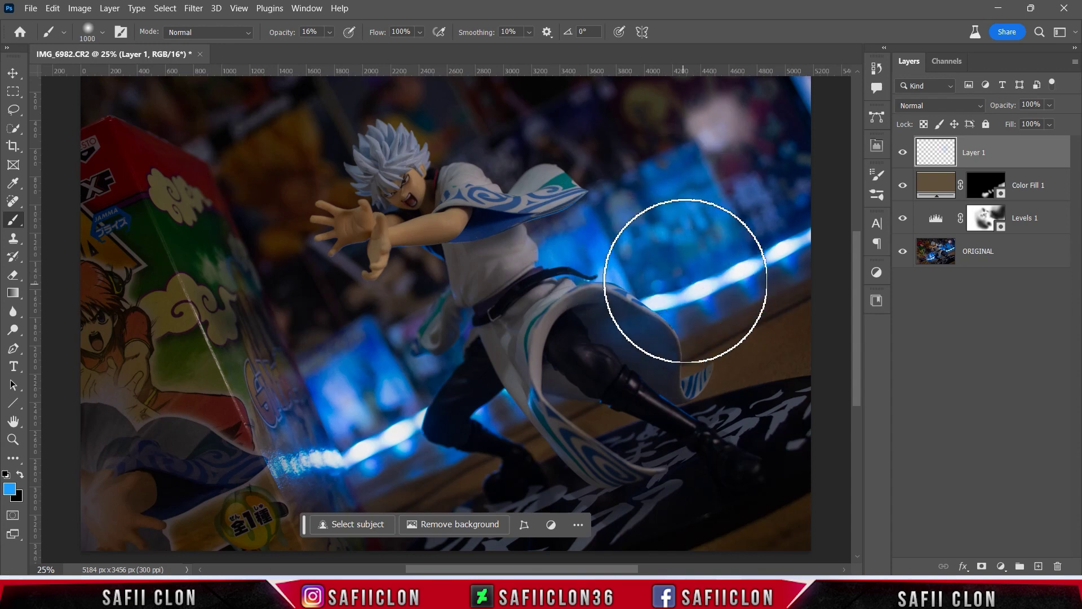
Step: Set Layer 1 to Color Dodge blend mode with 41% fill
left_click(914, 107)
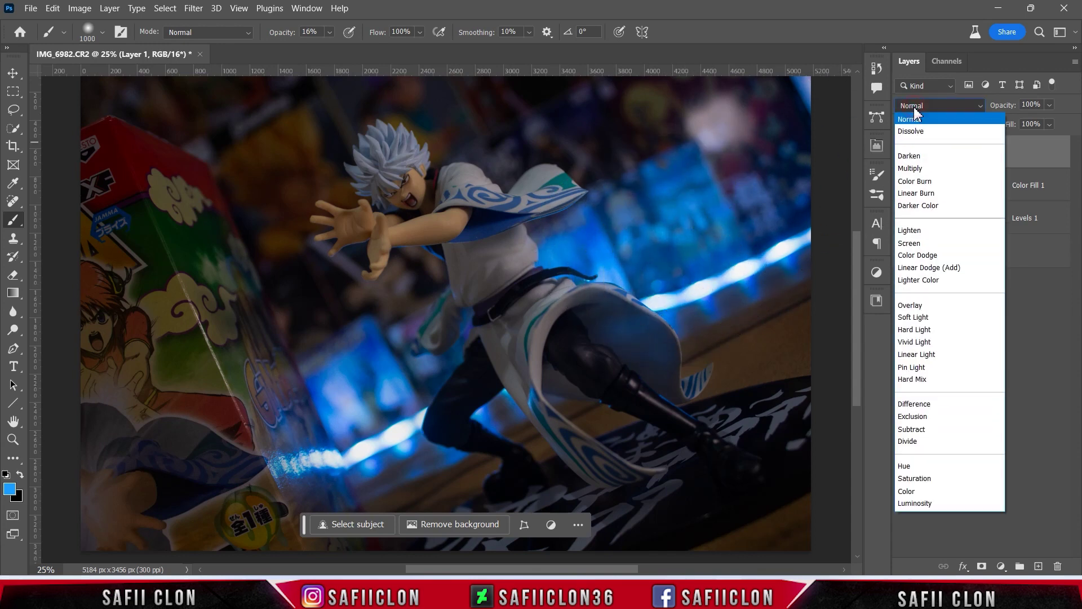
left_click(928, 257)
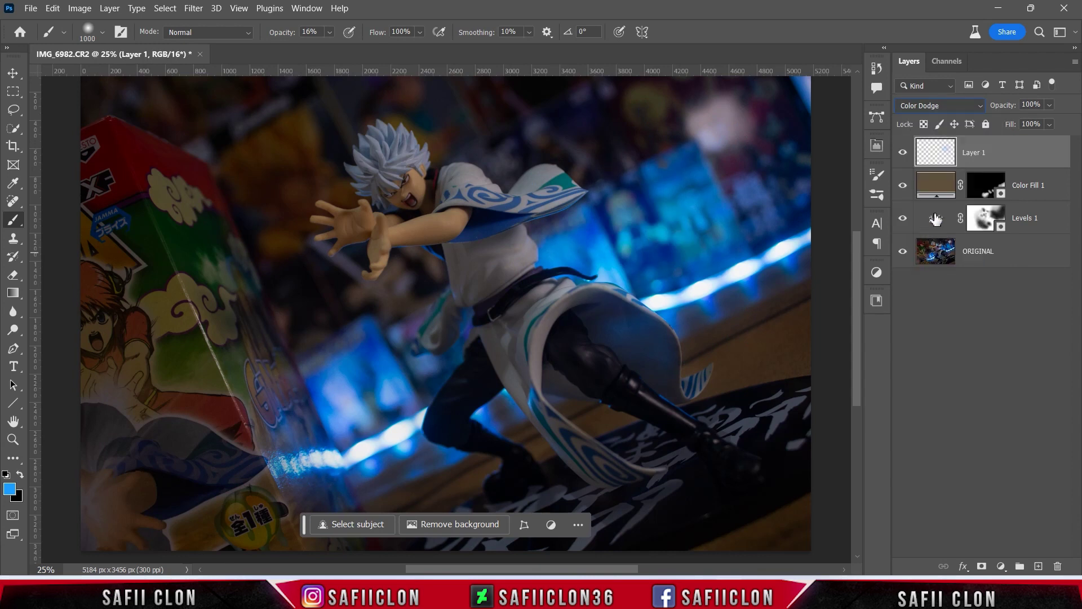
left_click(1051, 125)
left_click_drag(1051, 130, 1063, 146)
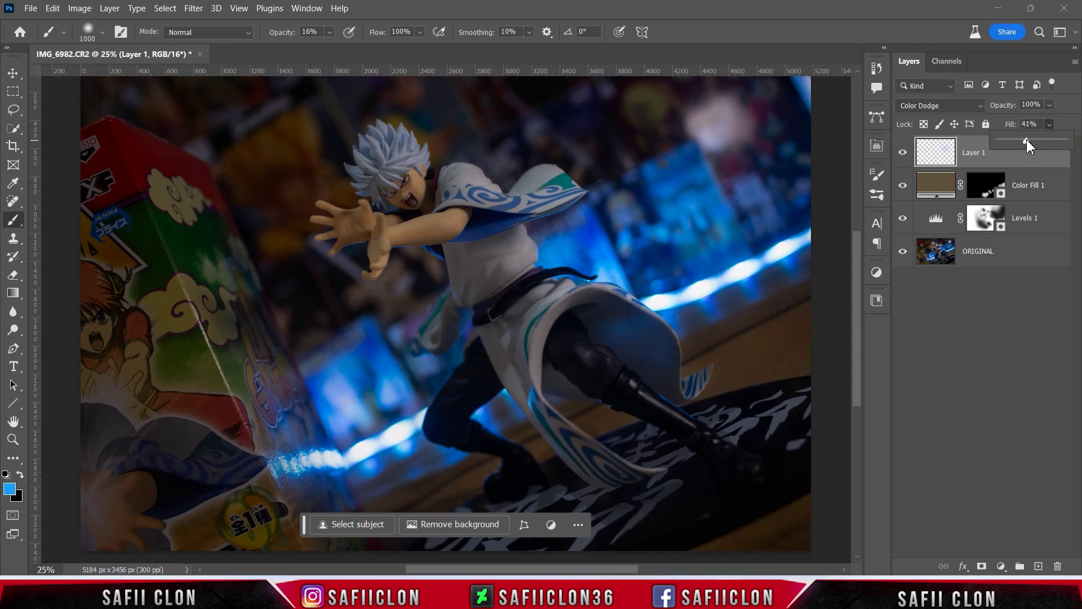
left_click(1050, 124)
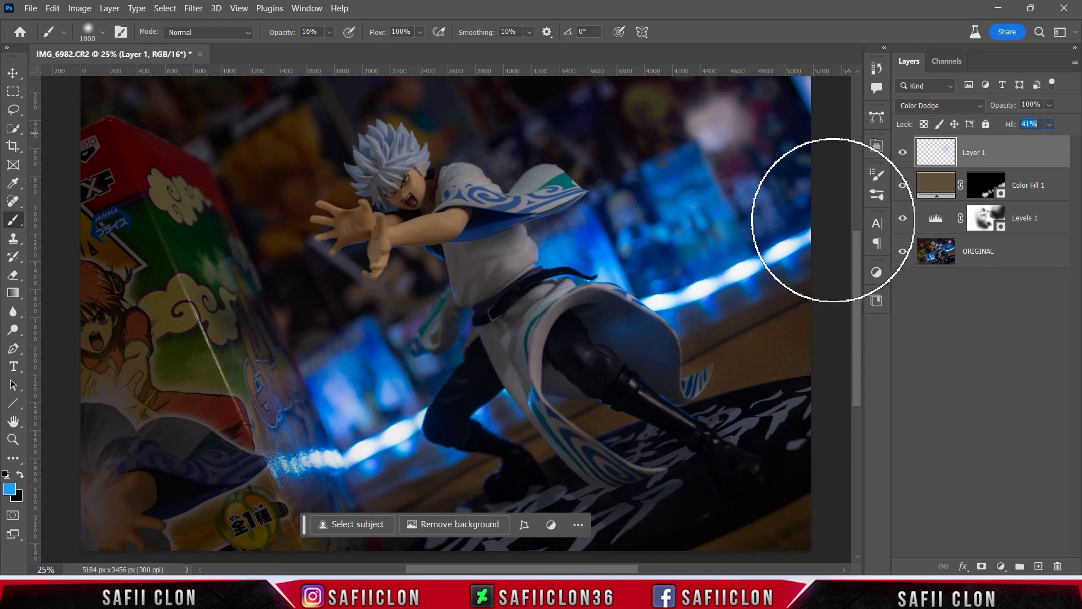
Step: Brush extra blue glow over the background lights at 600–700 px, then toggle Layer 1 to compare
scroll(570, 251, "up", 1)
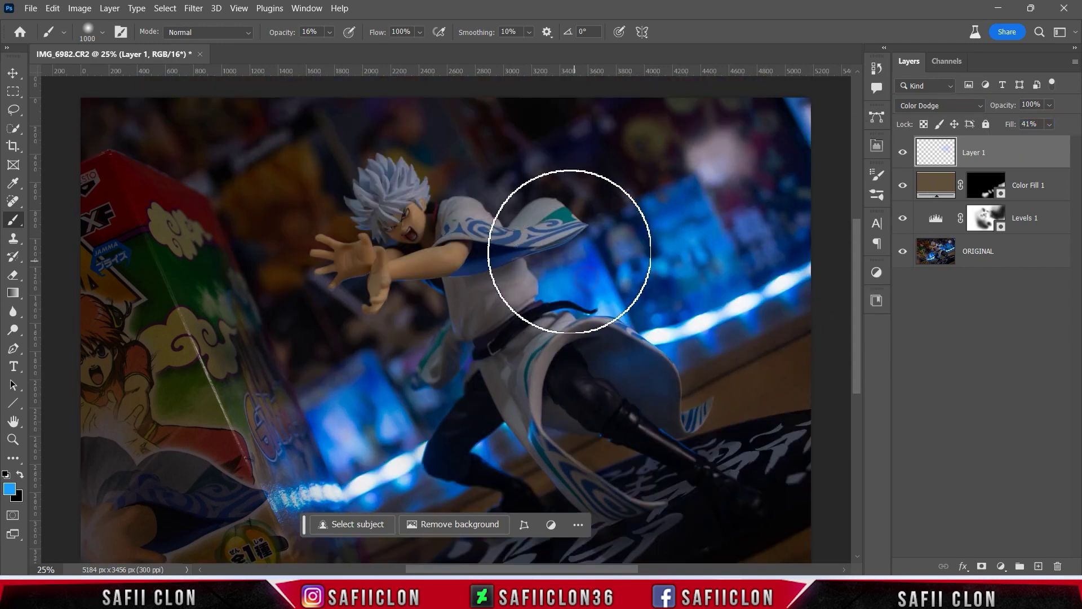
scroll(677, 215, "down", 1)
scroll(620, 338, "down", 2)
key("bracketleft")
scroll(314, 383, "down", 3)
key("bracketleft")
key("bracketleft")
key("bracketleft")
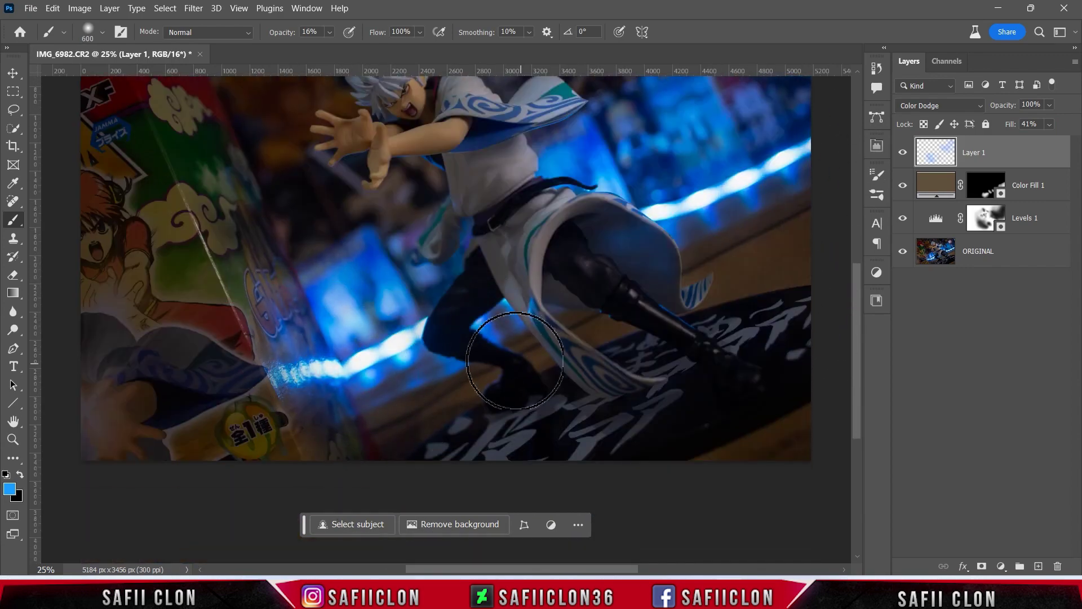
scroll(427, 242, "up", 4)
scroll(428, 241, "up", 3)
key("bracketright")
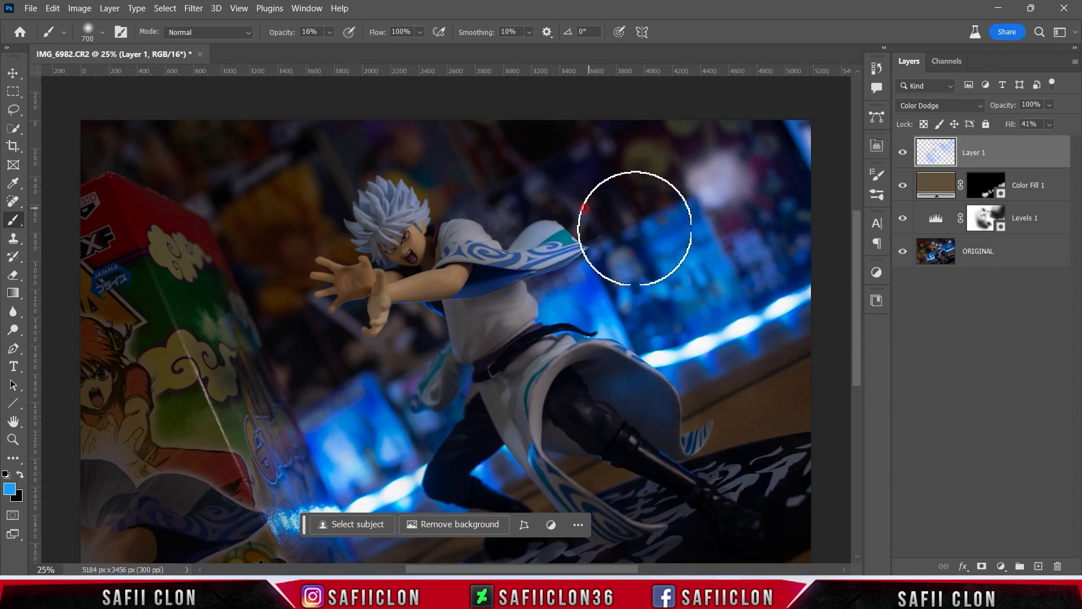
scroll(515, 230, "down", 4)
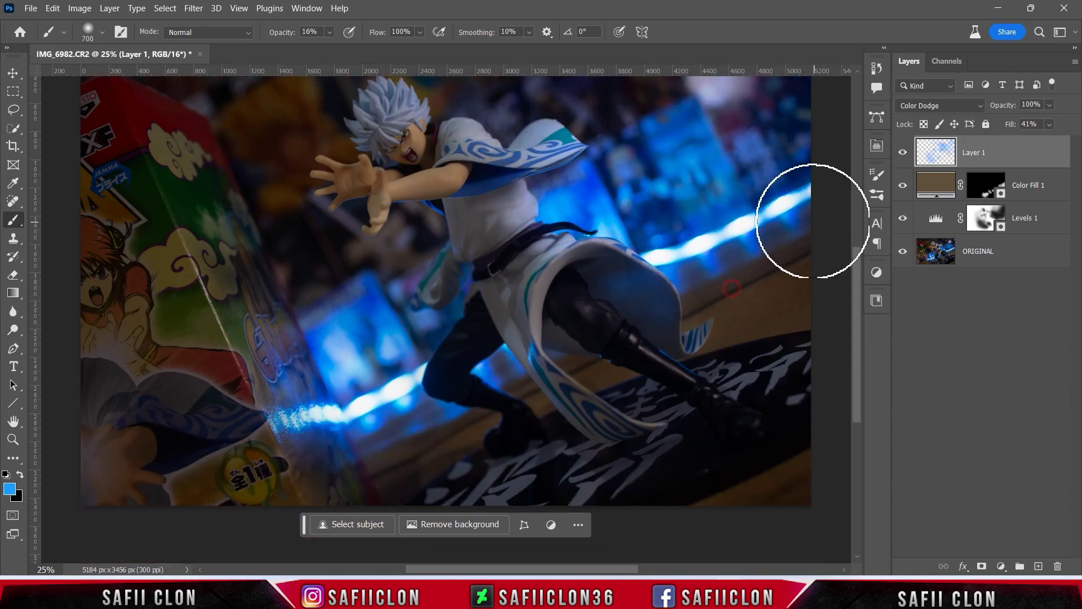
scroll(731, 254, "down", 4)
key("bracketleft")
key("bracketleft")
scroll(513, 223, "up", 4)
scroll(458, 394, "down", 1)
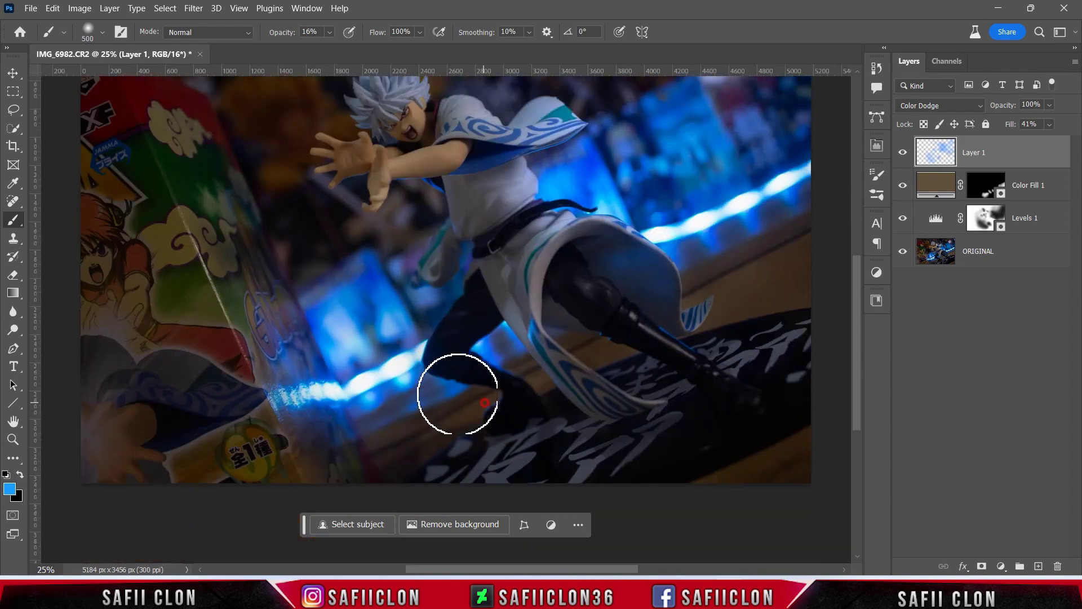
scroll(366, 372, "up", 3)
key("bracketright")
key("bracketright")
key("bracketright")
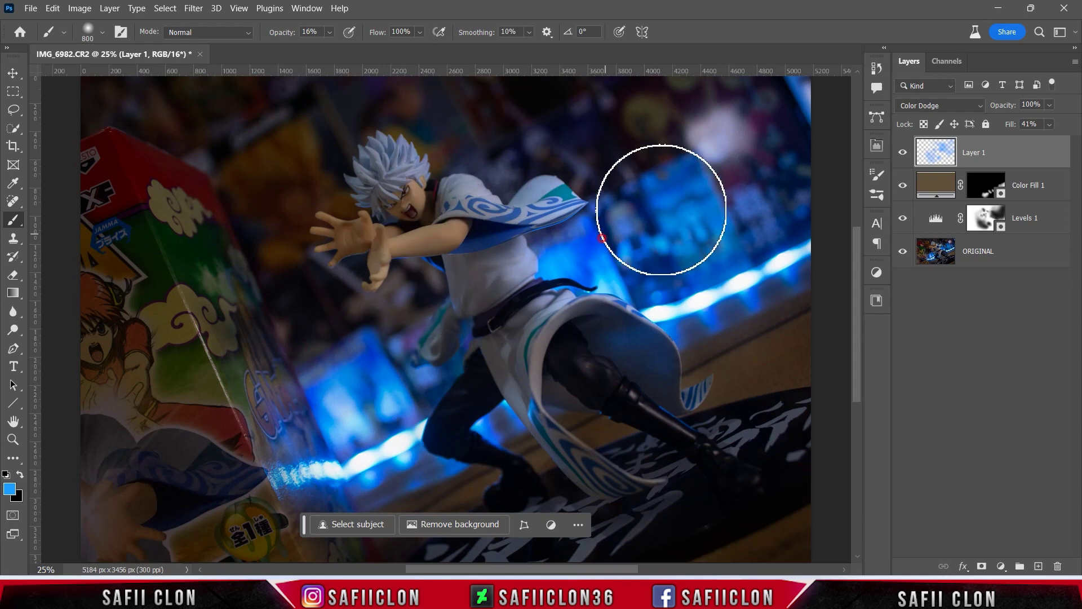
left_click(901, 162)
left_click(901, 162)
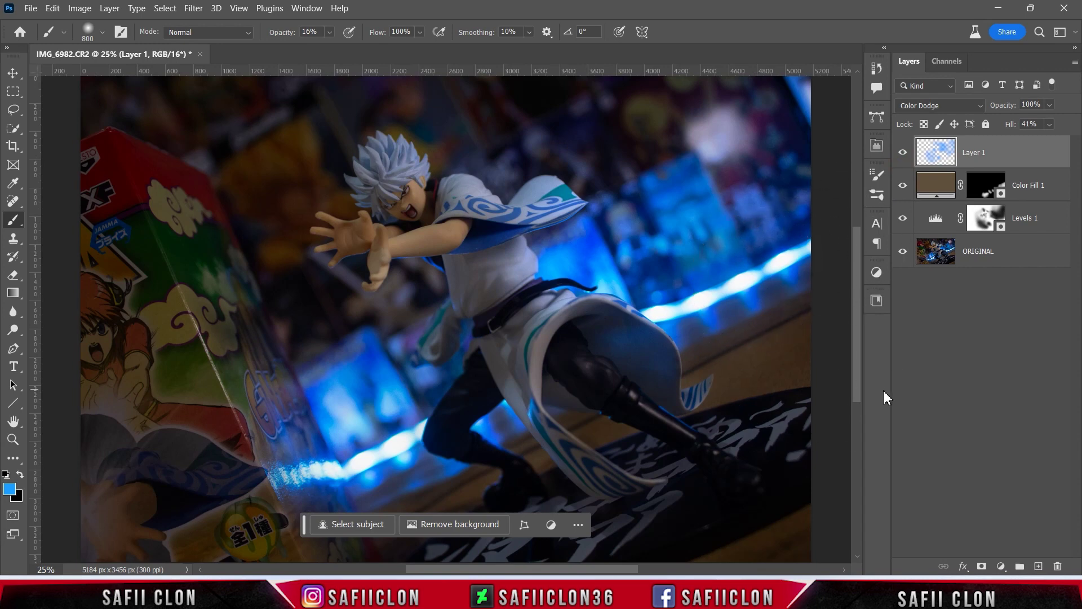
Step: Add a Color Lookup adjustment layer using the filmstock_50.3dl look
left_click(1001, 566)
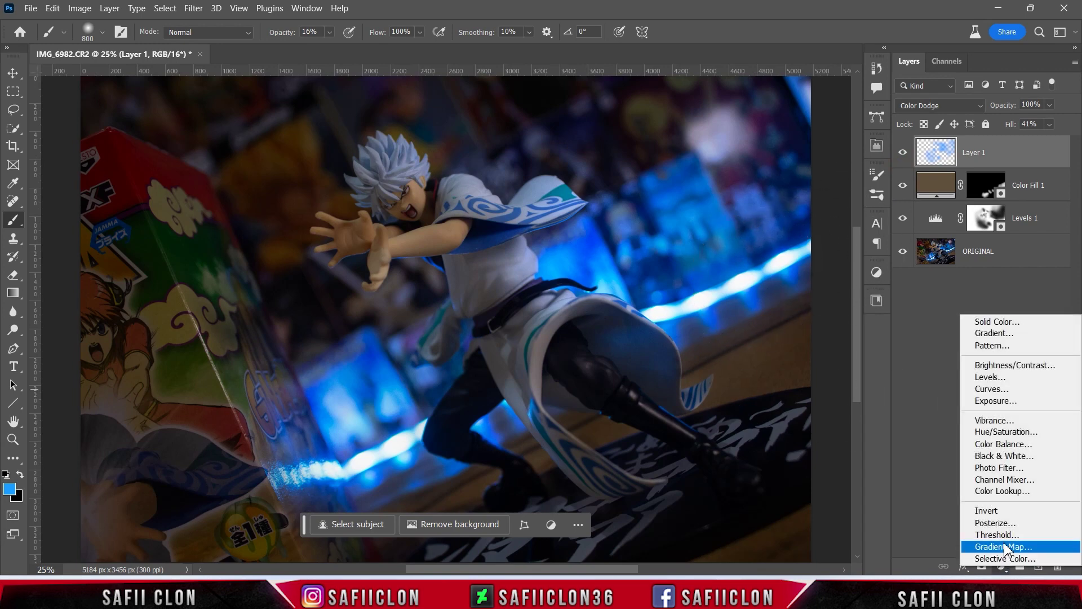
left_click(1003, 491)
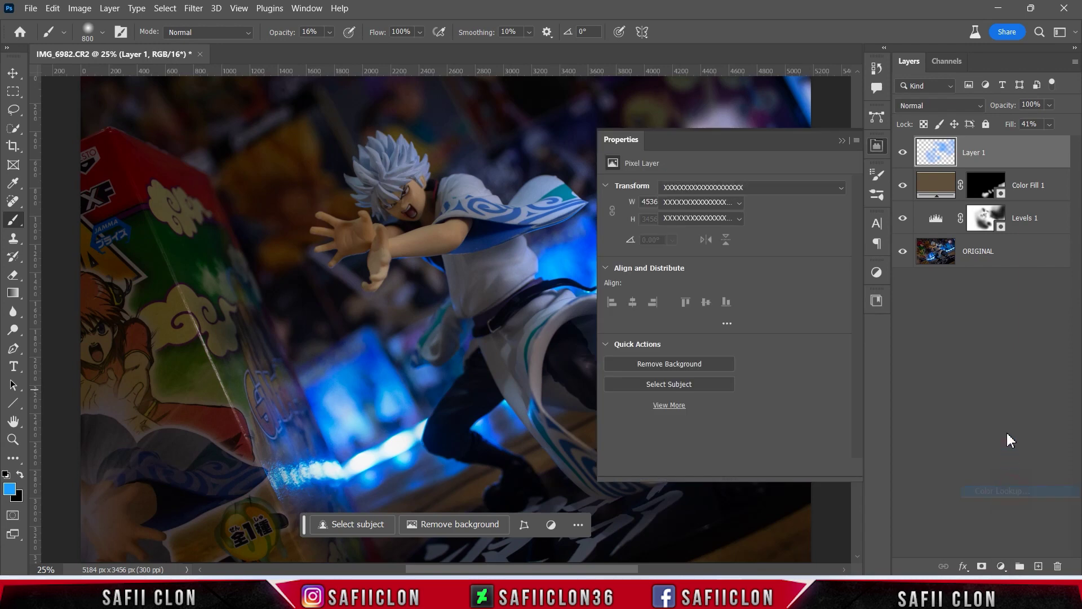
left_click(744, 189)
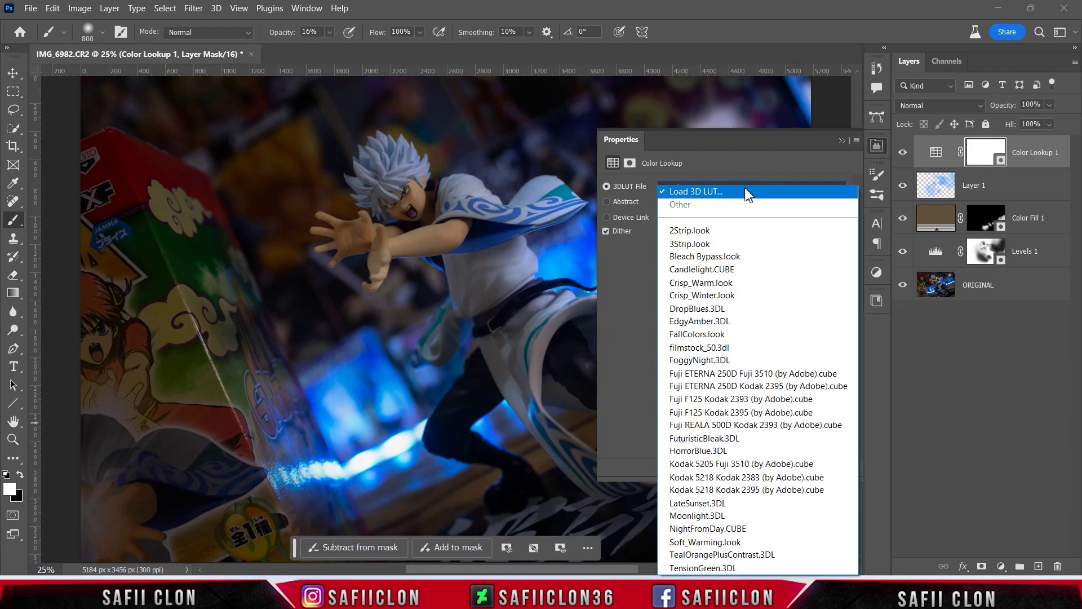
left_click(715, 349)
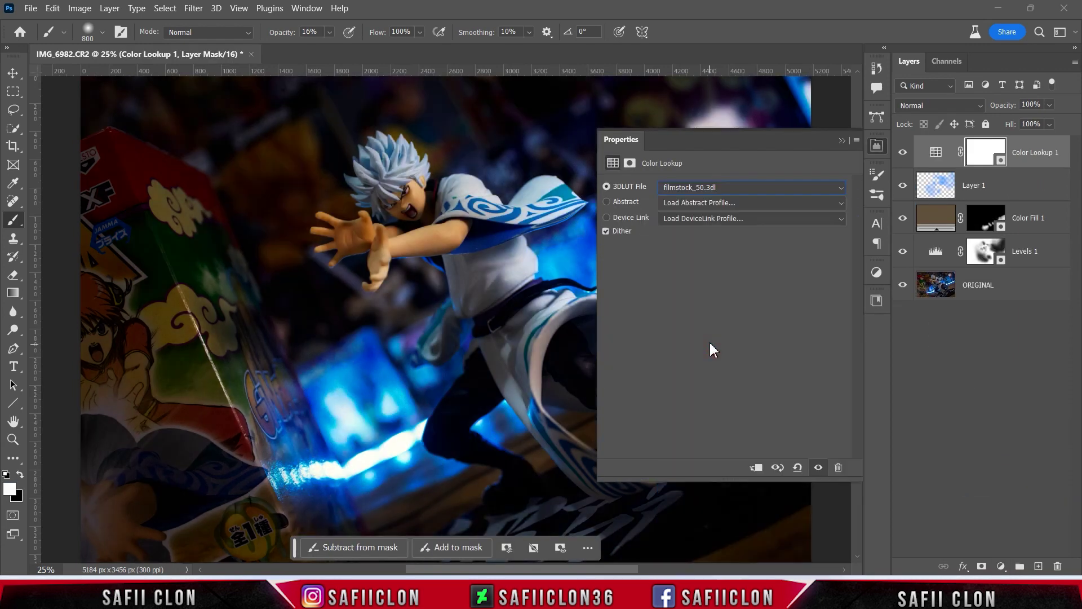
left_click(842, 141)
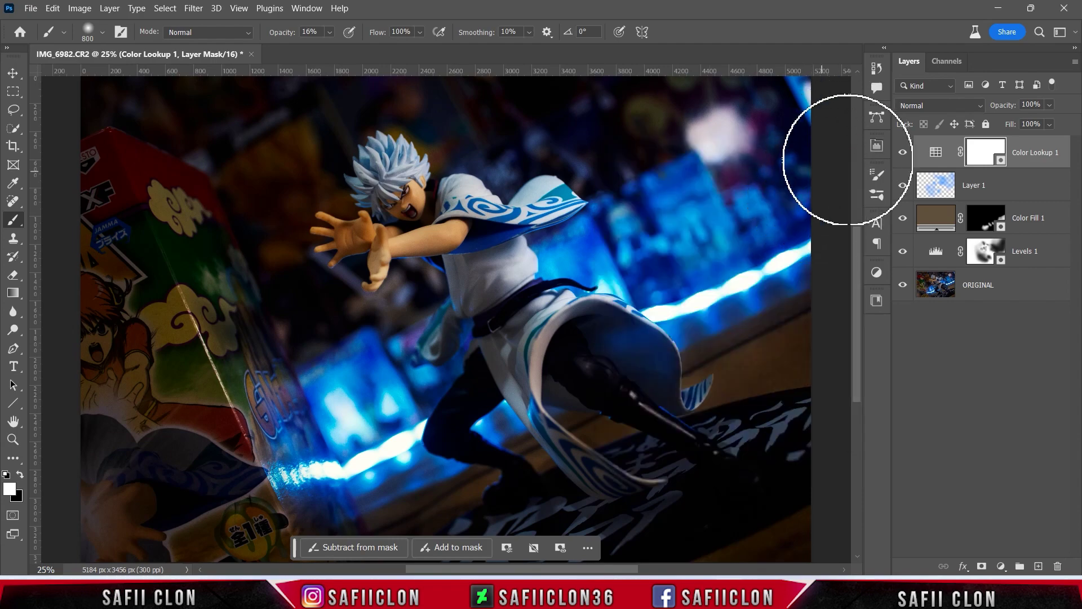
Step: Blend the lookup layer as Lighter Color at 65% fill and toggle its visibility to compare
left_click(946, 107)
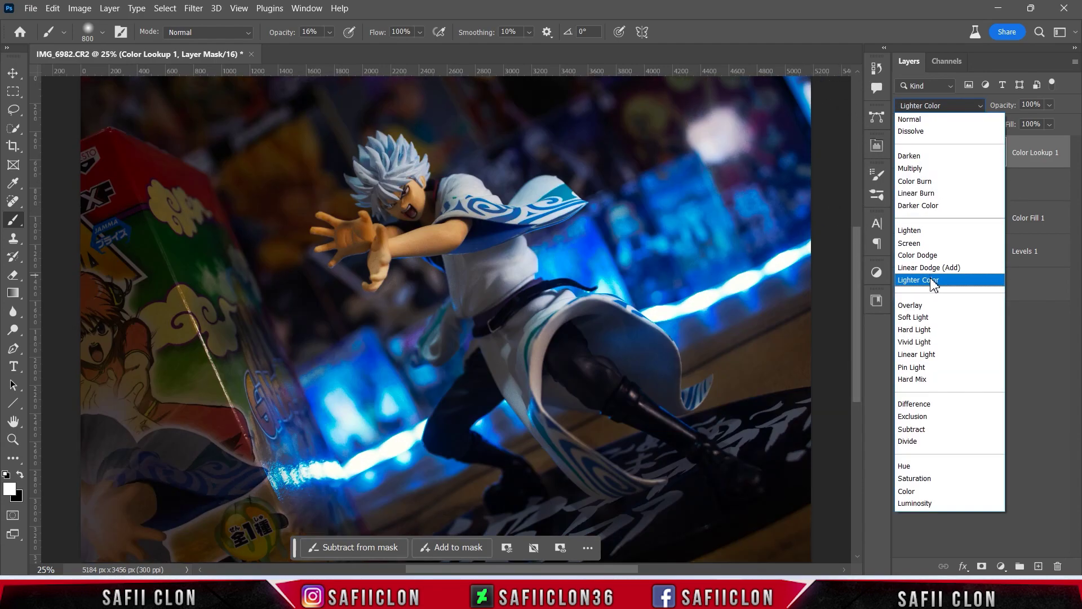
left_click(933, 280)
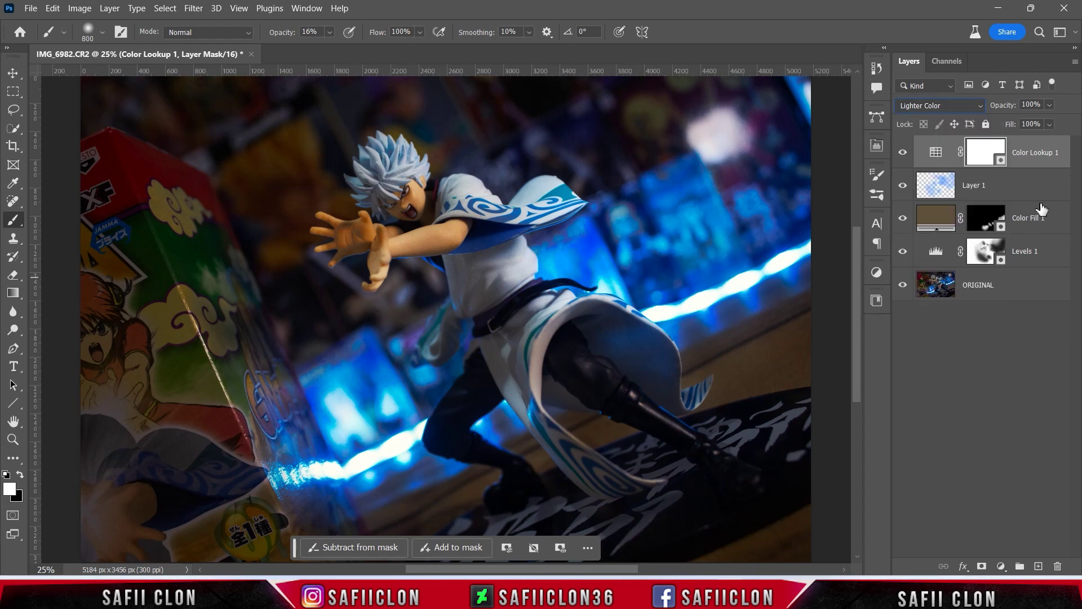
left_click(1049, 124)
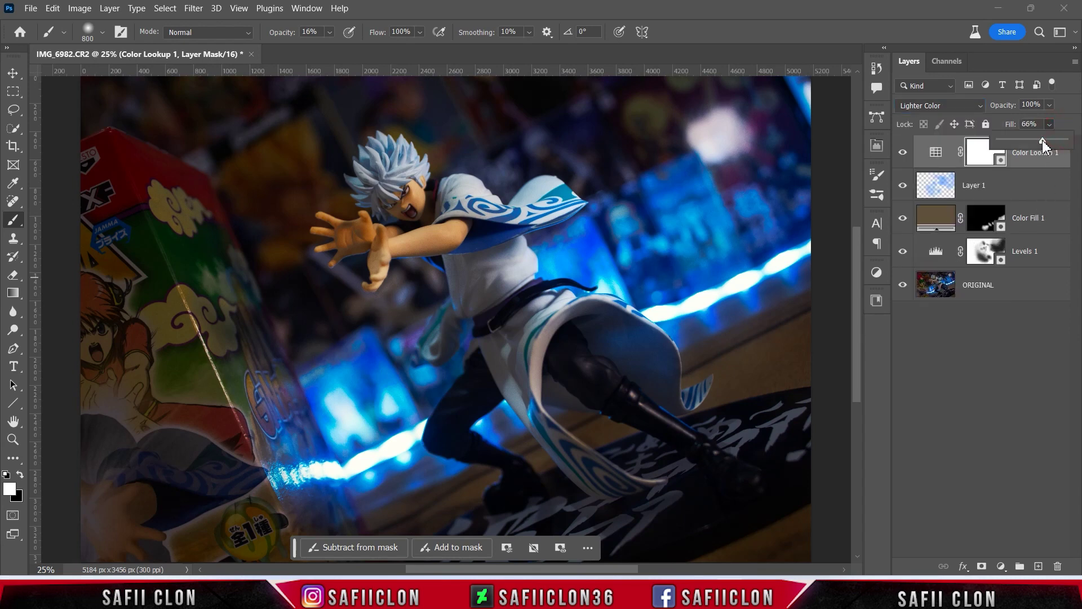
left_click_drag(1043, 140, 1042, 140)
left_click(903, 152)
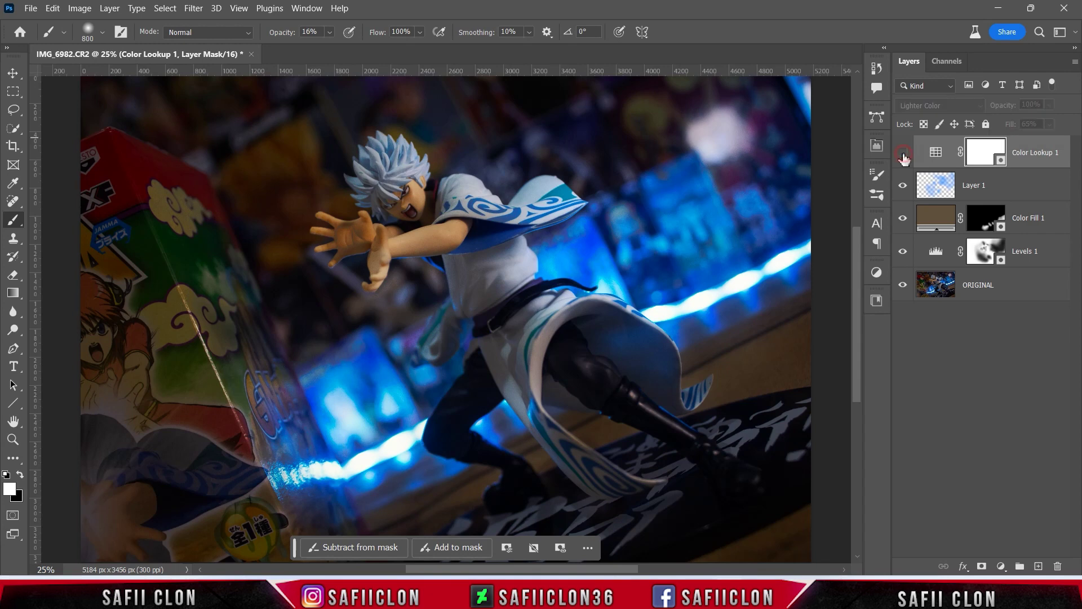
left_click(903, 154)
left_click(903, 154)
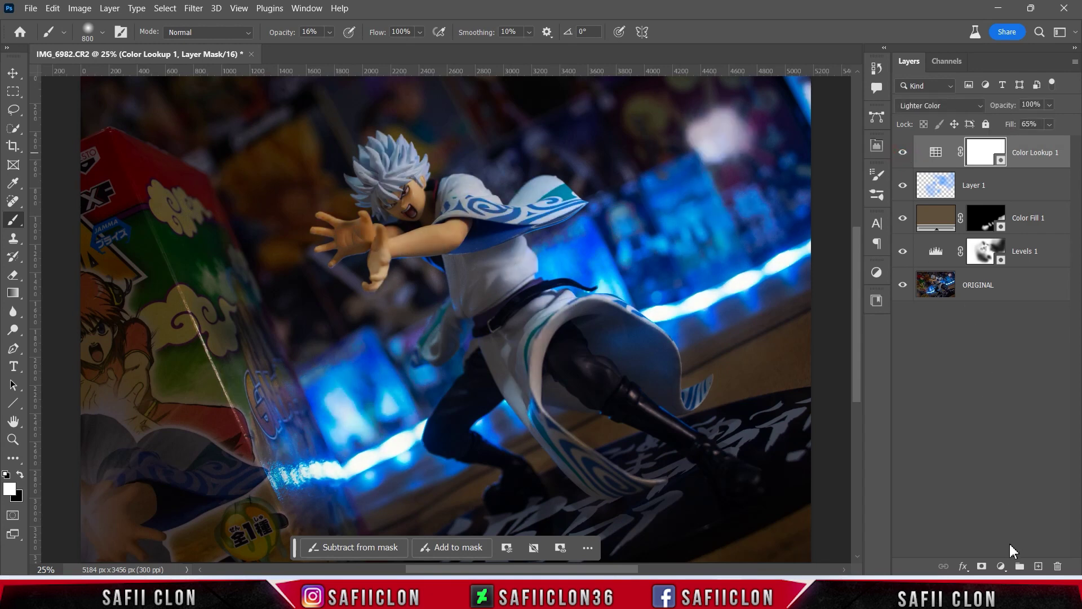
left_click(1002, 566)
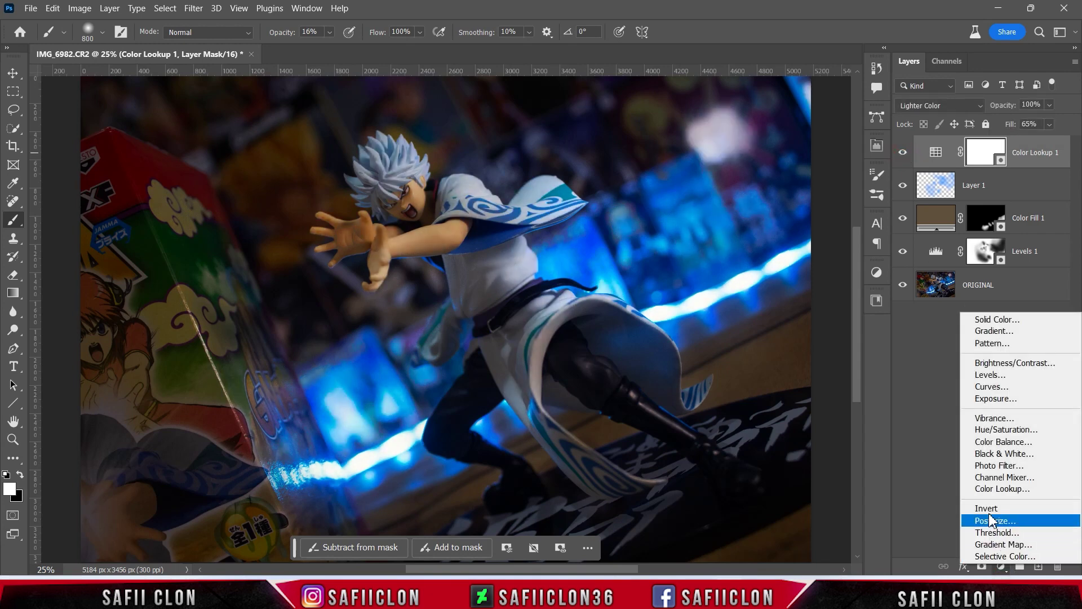
Step: Add a Selective Color layer, adding yellow to Reds and cutting cyan and magenta from Yellows
left_click(1006, 556)
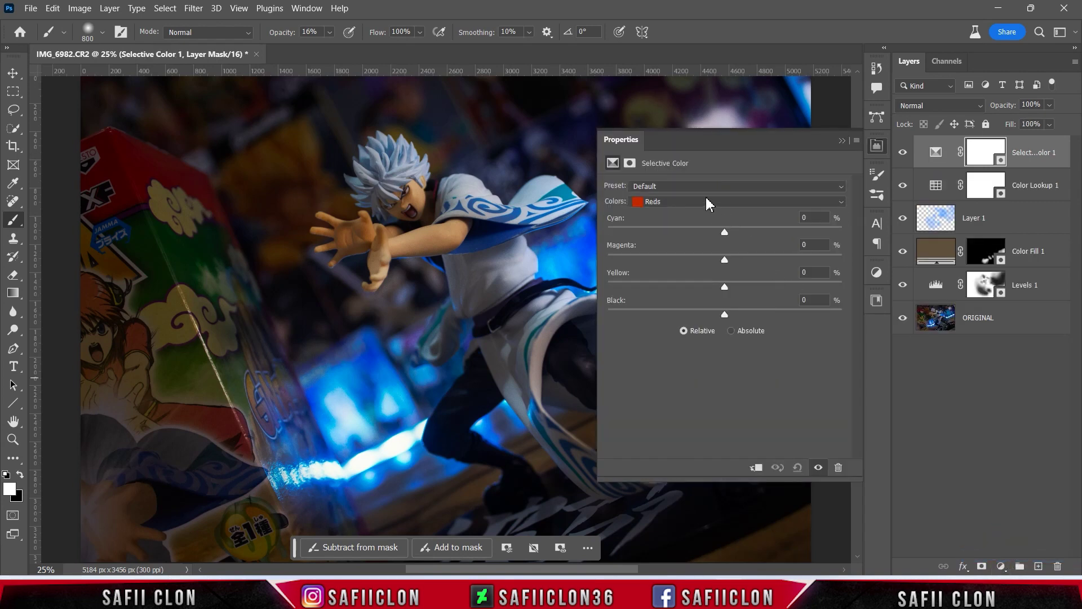
left_click(708, 203)
left_click(678, 215)
left_click_drag(725, 286, 731, 286)
left_click(734, 203)
left_click(663, 226)
mouse_move(717, 232)
left_mouse_down()
mouse_move(641, 259)
mouse_move(716, 259)
mouse_move(699, 285)
mouse_move(686, 284)
left_mouse_up()
left_click_drag(723, 318, 725, 326)
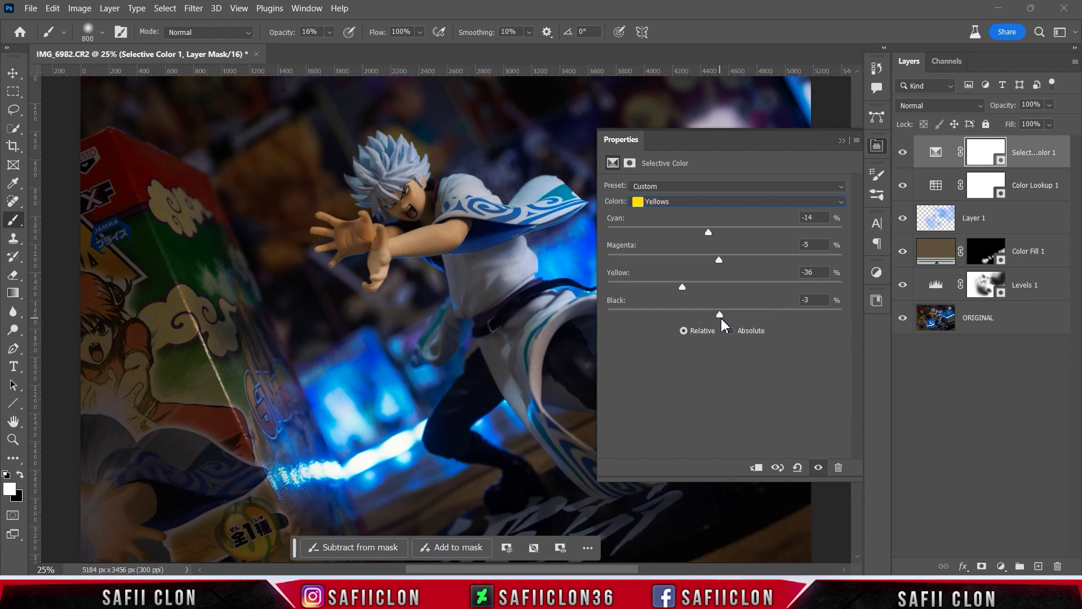
Step: Add magenta and black to Greens; set Cyans to Magenta -8, Yellow -48, Black -8
left_click(694, 203)
left_click(677, 237)
left_click_drag(724, 260, 748, 261)
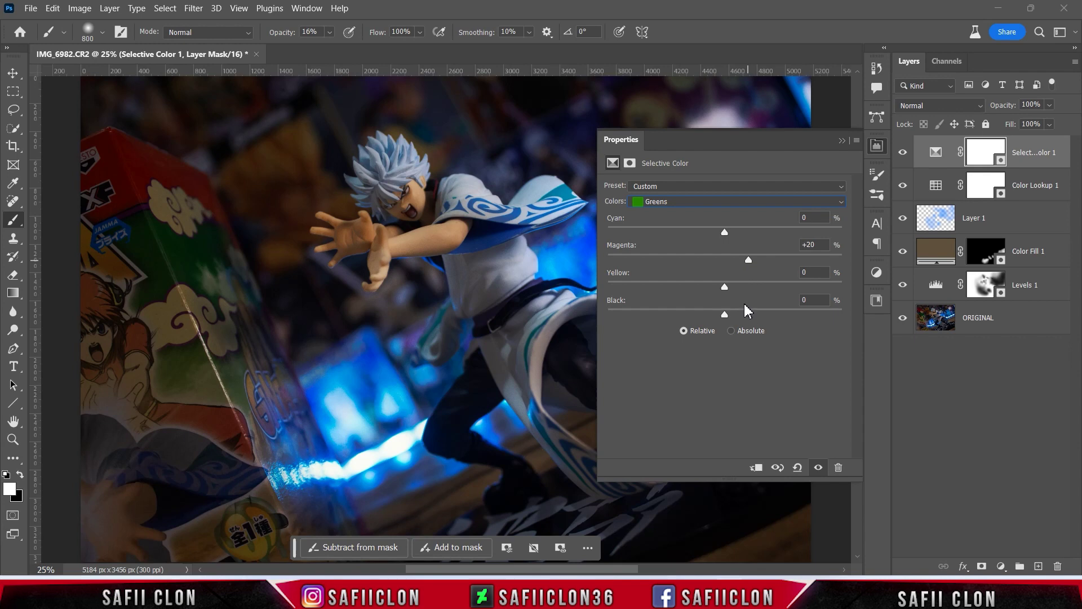
left_click_drag(725, 315, 731, 315)
left_click(714, 203)
left_click(689, 248)
mouse_move(724, 259)
left_mouse_down()
mouse_move(695, 285)
mouse_move(679, 281)
left_mouse_up()
left_click_drag(725, 314, 712, 314)
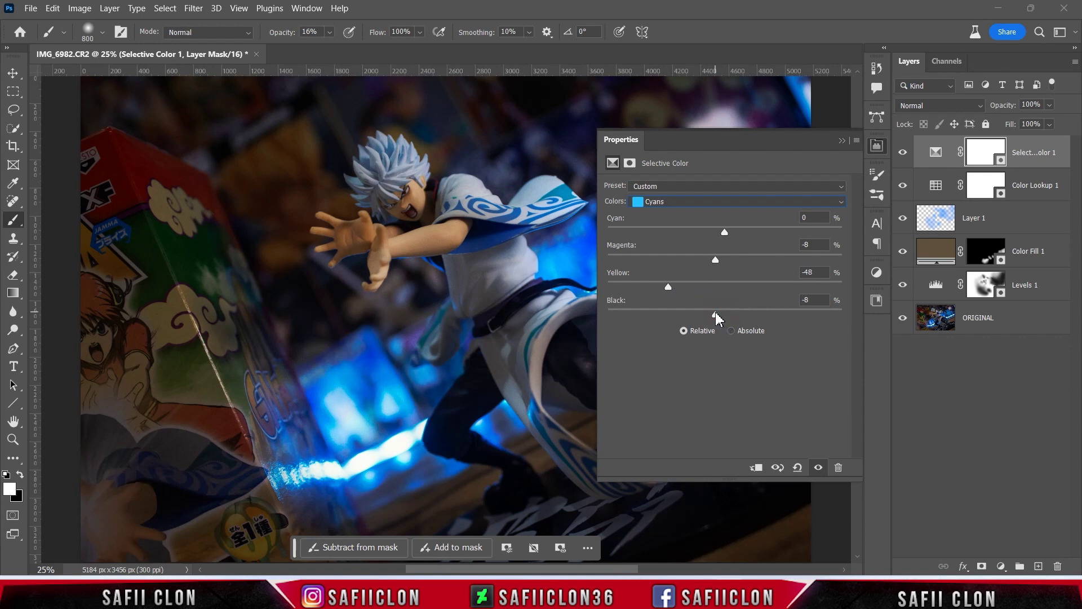
left_click(711, 203)
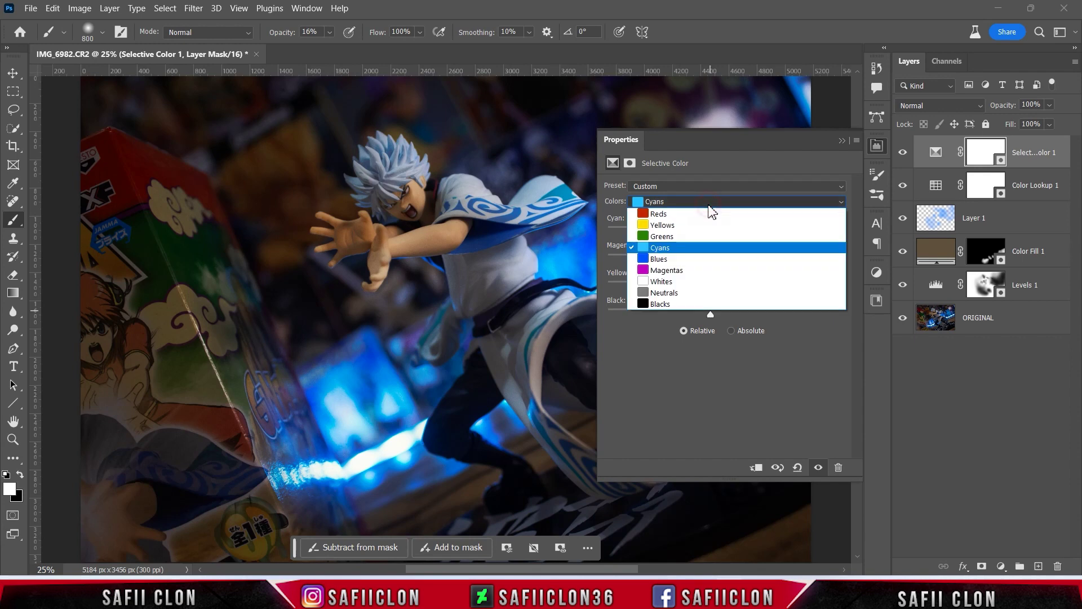
Step: Add cyan and reduce magenta in Blues, and adjust the cyan amount in Magentas
left_click(671, 260)
left_click_drag(728, 232, 742, 223)
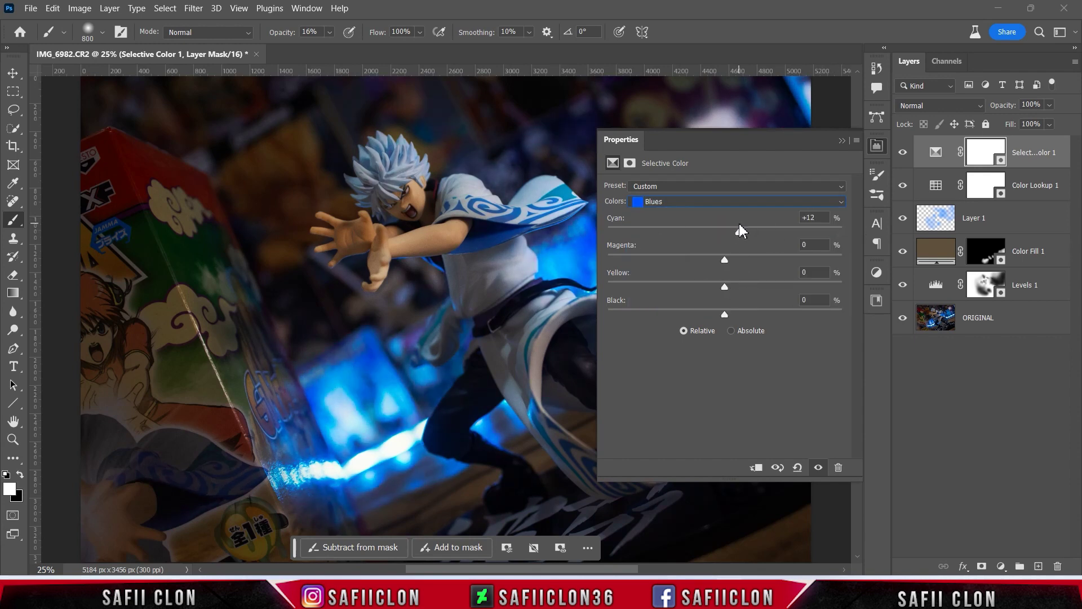
mouse_move(727, 265)
left_mouse_down()
mouse_move(713, 290)
mouse_move(749, 316)
left_mouse_up()
left_click(744, 204)
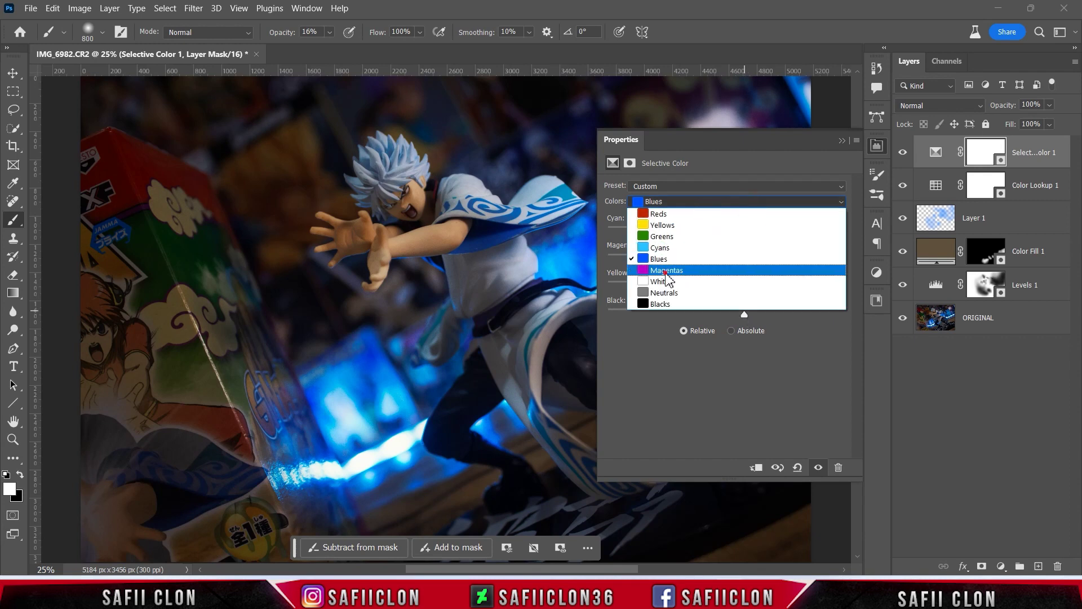
left_click(710, 264)
mouse_move(724, 232)
left_mouse_down()
mouse_move(757, 232)
mouse_move(715, 236)
mouse_move(733, 259)
mouse_move(729, 314)
left_mouse_up()
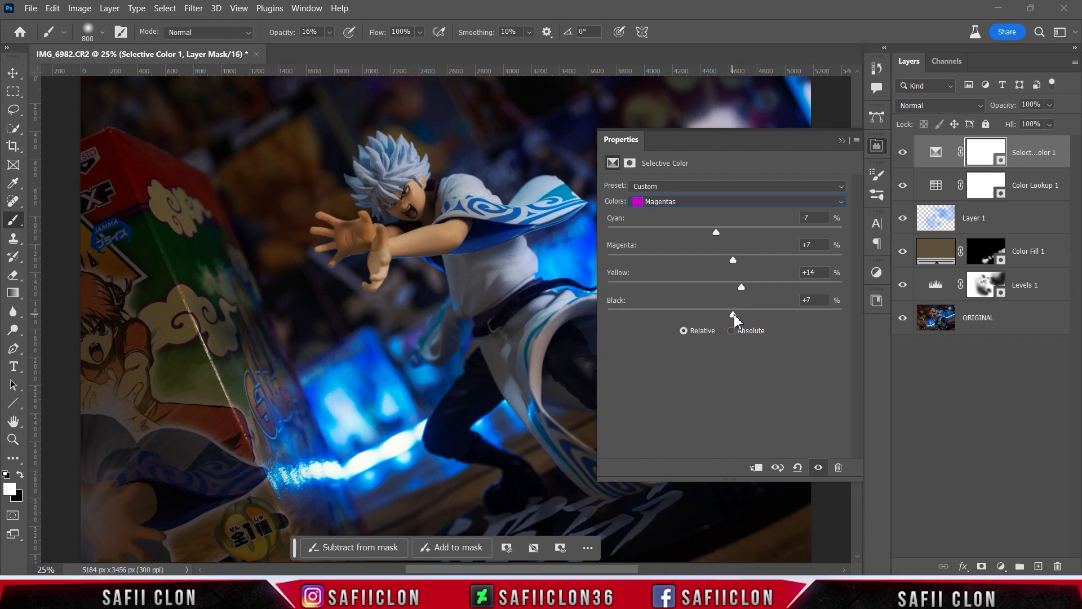
Step: Set Selective Color Whites to Magenta -20, Yellow -18, Black -25
left_click(720, 203)
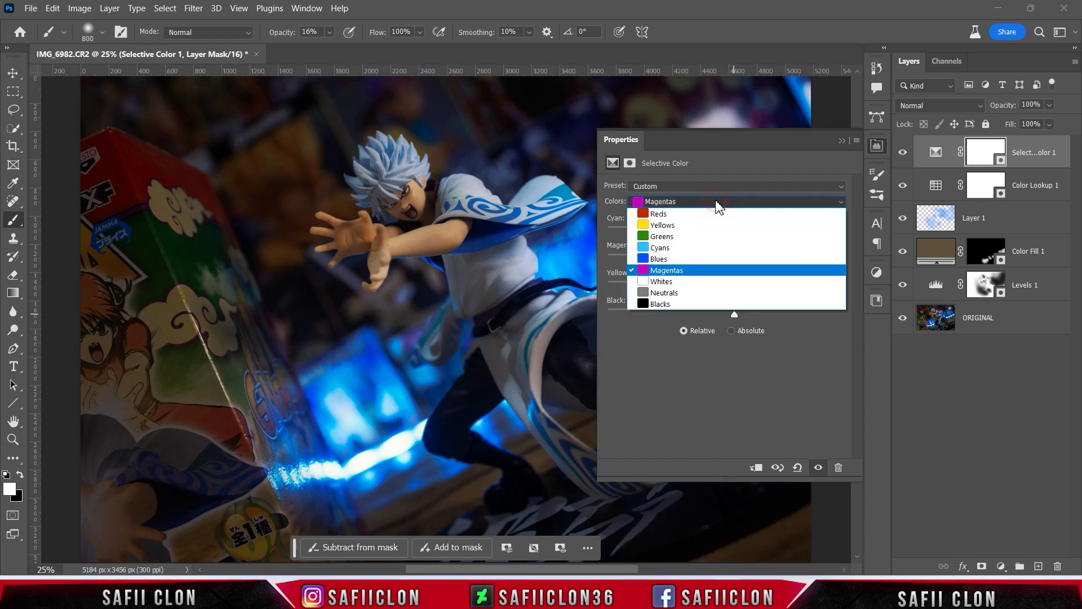
left_click(667, 285)
left_click_drag(725, 260, 618, 286)
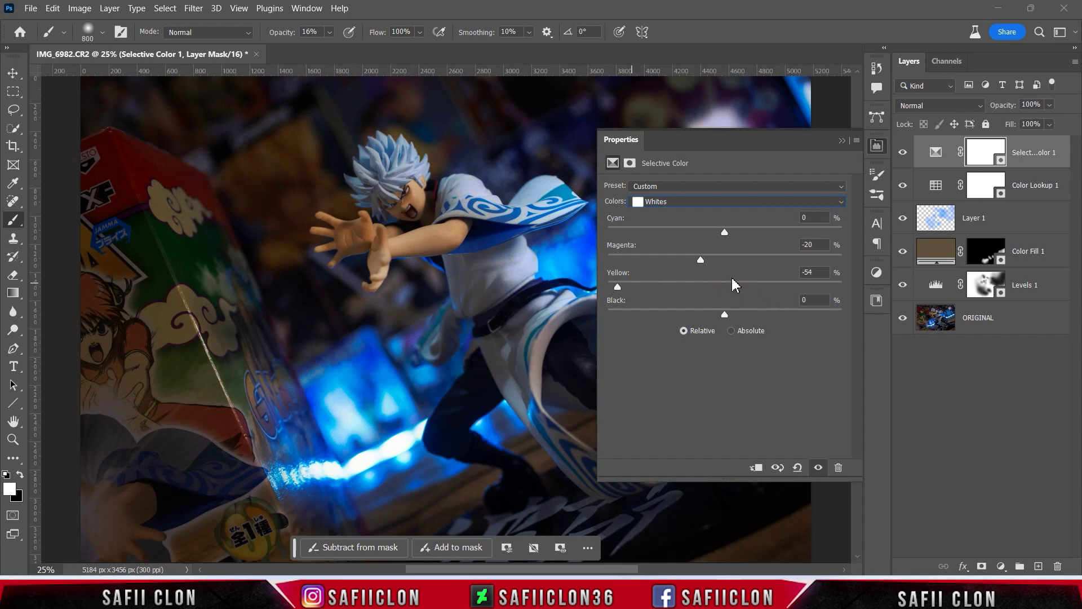
left_click_drag(729, 283, 717, 282)
mouse_move(724, 314)
left_mouse_down()
mouse_move(741, 314)
mouse_move(702, 315)
left_mouse_up()
Step: Close Properties and toggle the Selective Color layer's visibility to compare, leaving it on
left_click(841, 140)
left_click(903, 152)
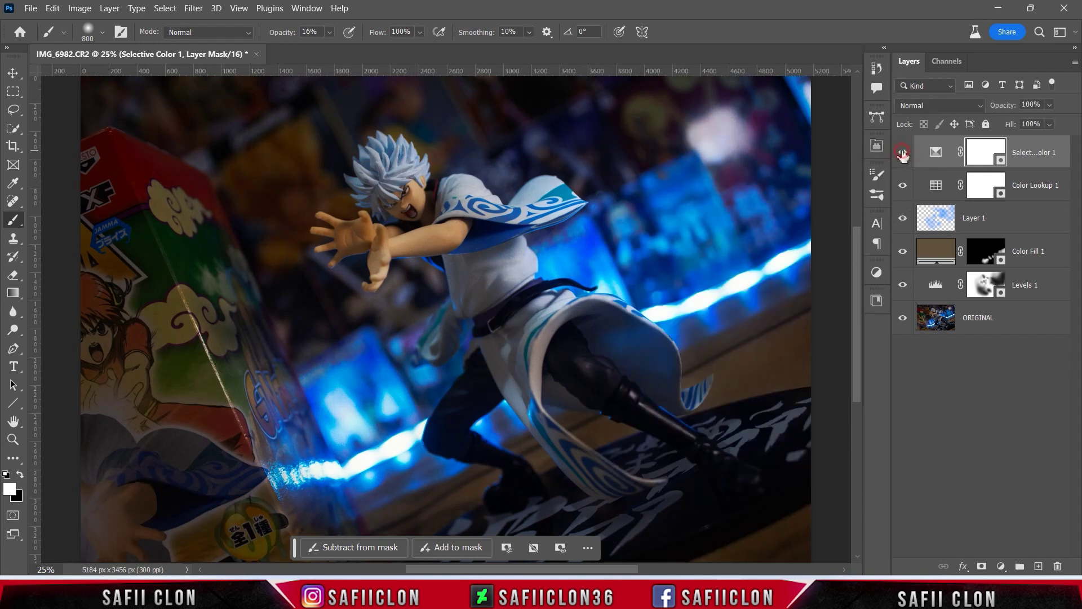
left_click(903, 153)
left_click(903, 152)
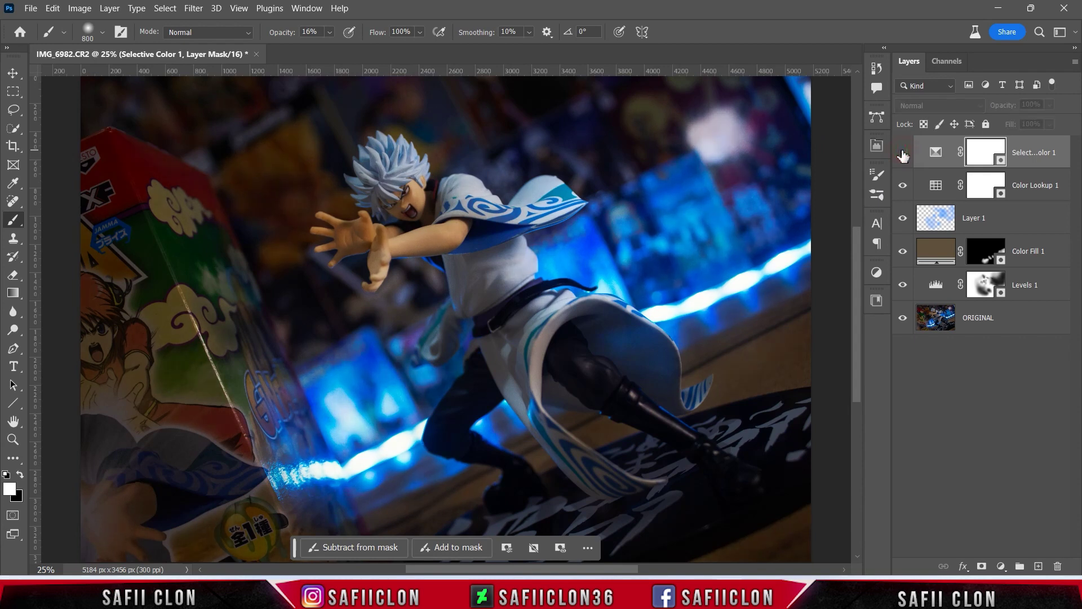
left_click(903, 152)
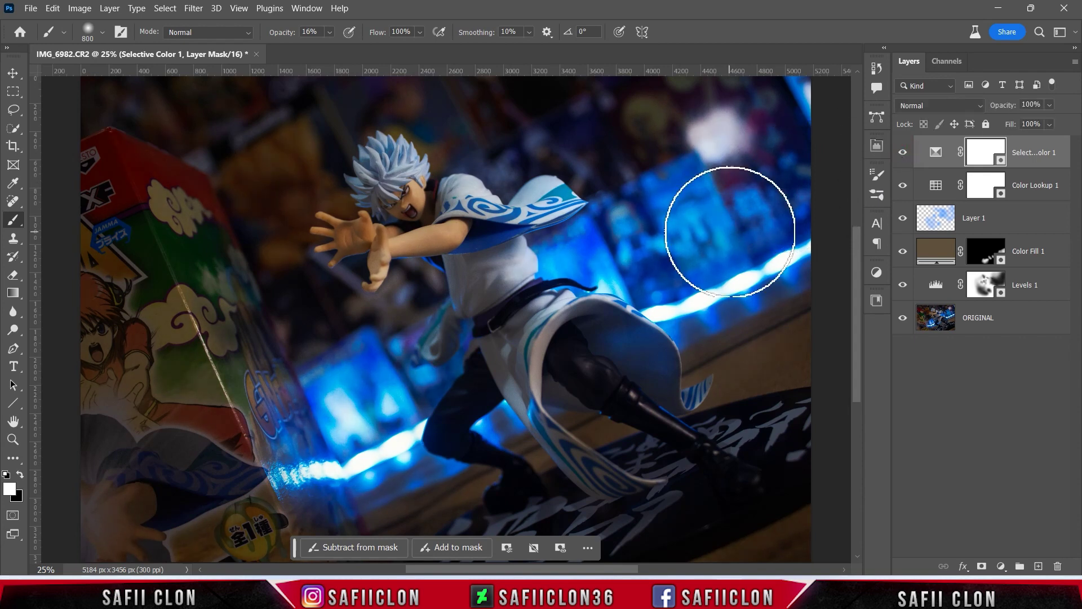
left_click(1002, 567)
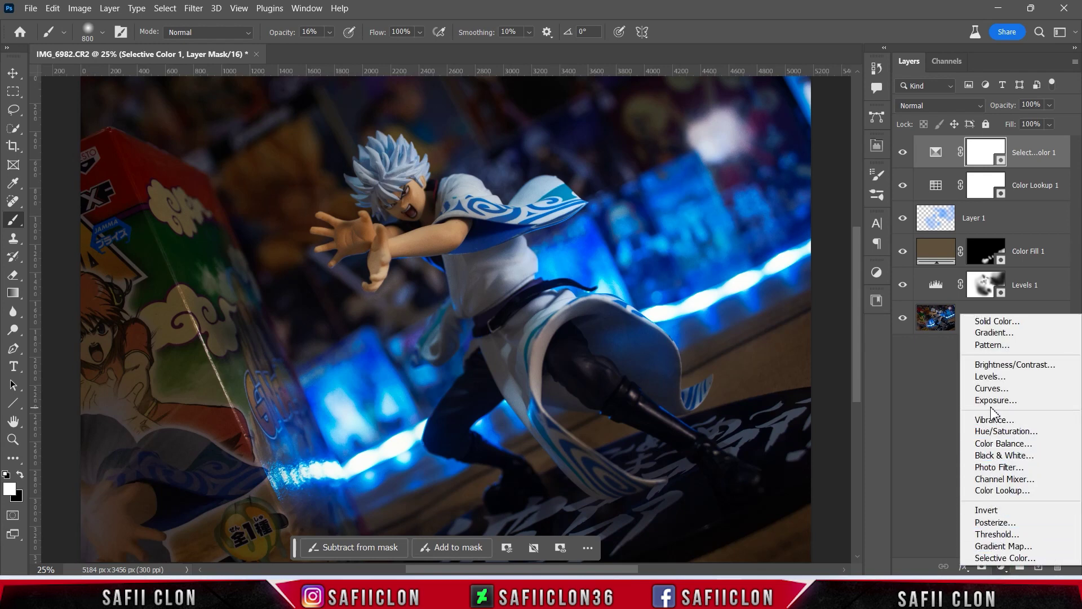
Step: Add a Levels layer with input 0 / 1.14 / 194 and output 3–247
left_click(996, 378)
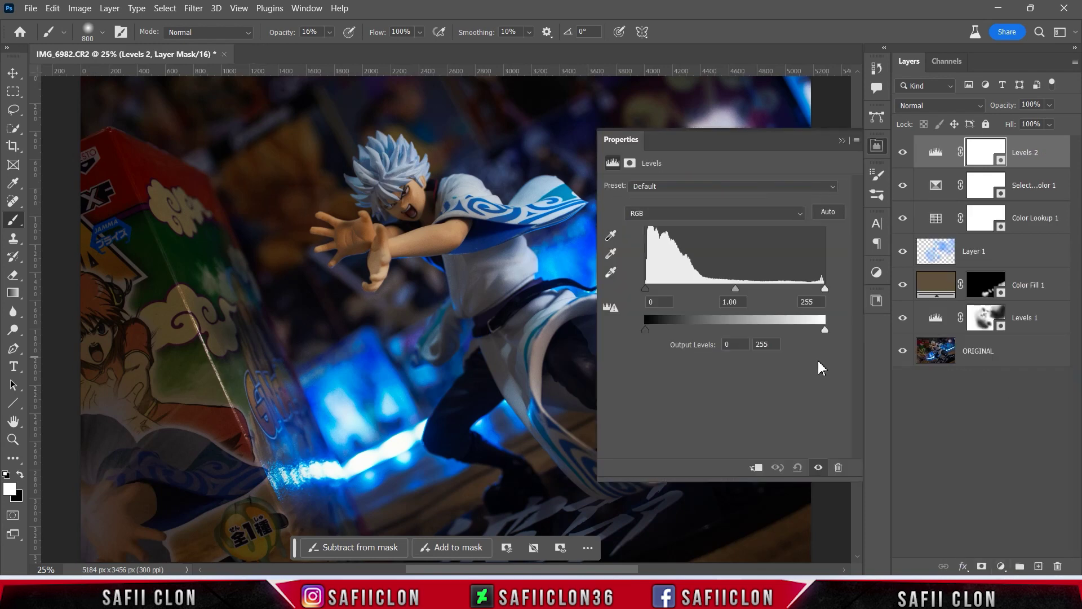
mouse_move(826, 289)
left_mouse_down()
mouse_move(775, 288)
mouse_move(783, 292)
left_mouse_up()
mouse_move(825, 330)
left_mouse_down()
mouse_move(794, 330)
mouse_move(810, 329)
left_mouse_up()
left_click_drag(714, 289, 705, 291)
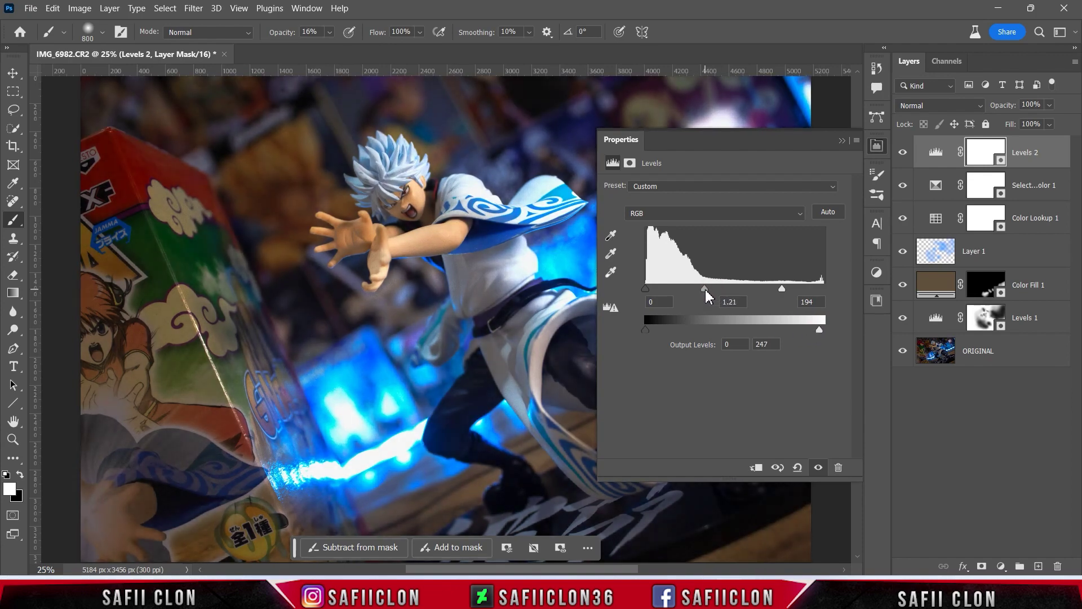
left_click_drag(648, 330, 652, 330)
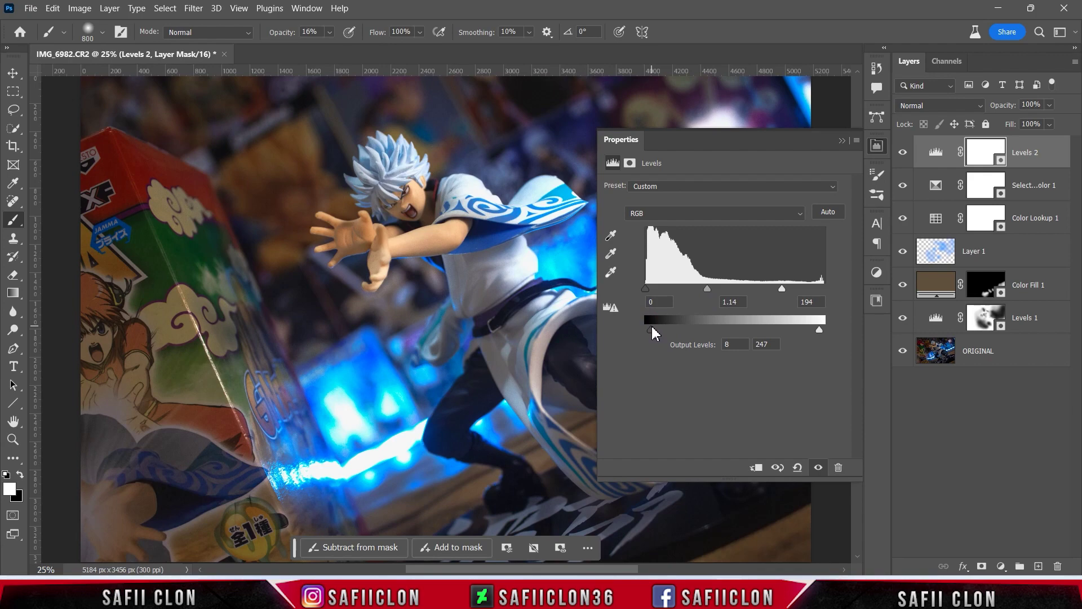
left_click_drag(647, 290, 651, 288)
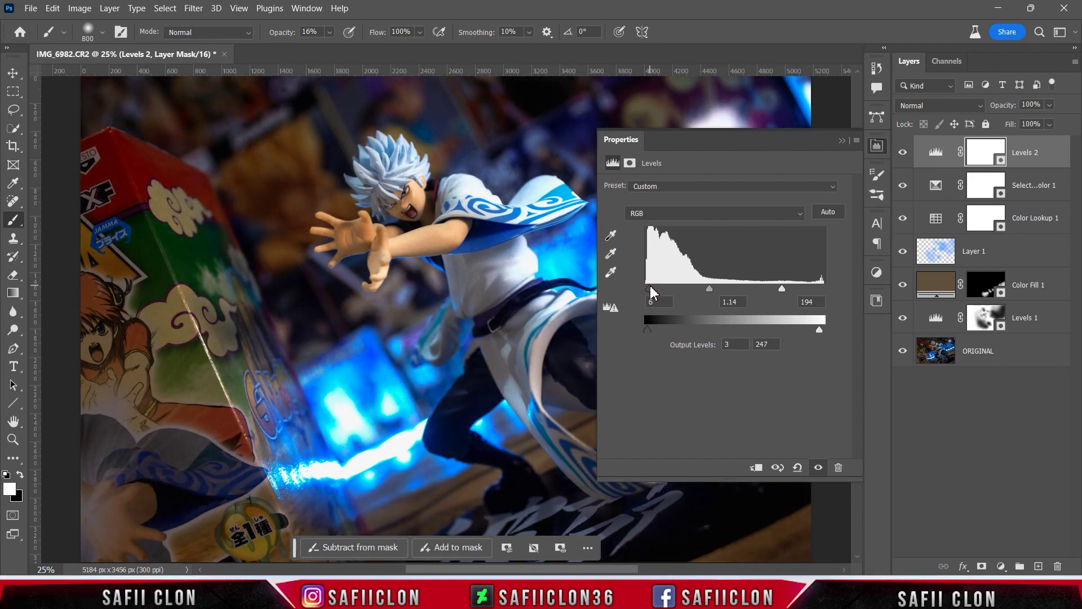
left_click(845, 140)
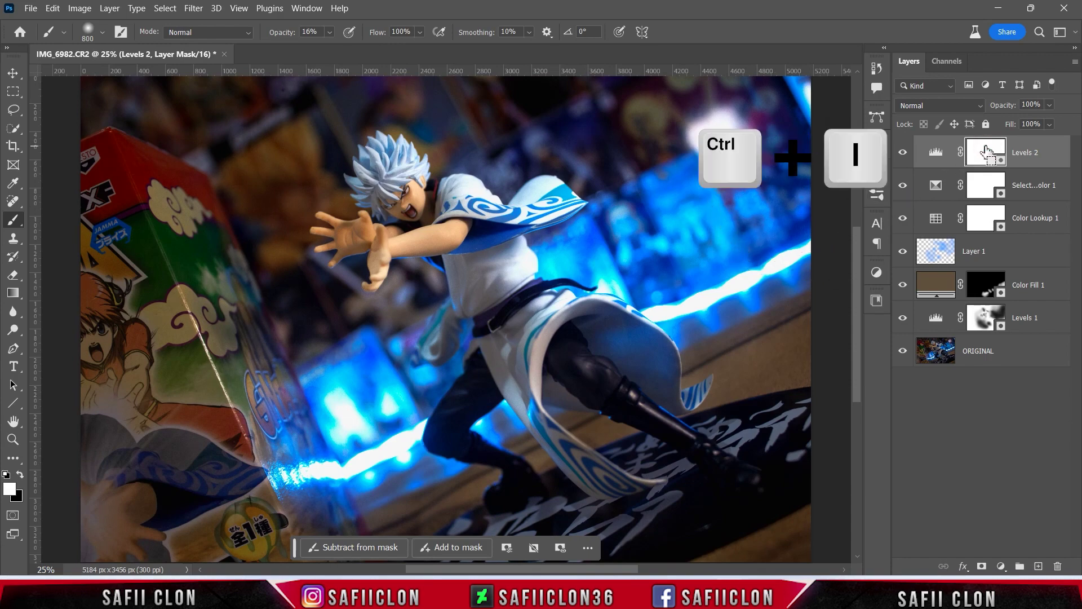
Step: Invert the Levels 2 mask and paint it back over the figure with a 16% brush
key("ctrl+i")
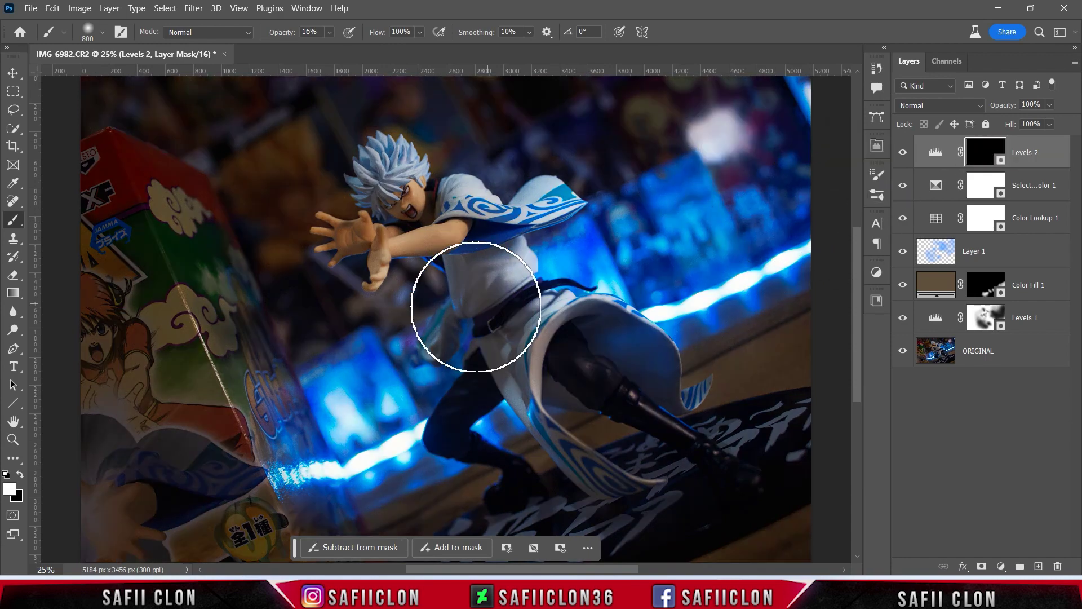
right_click(14, 221)
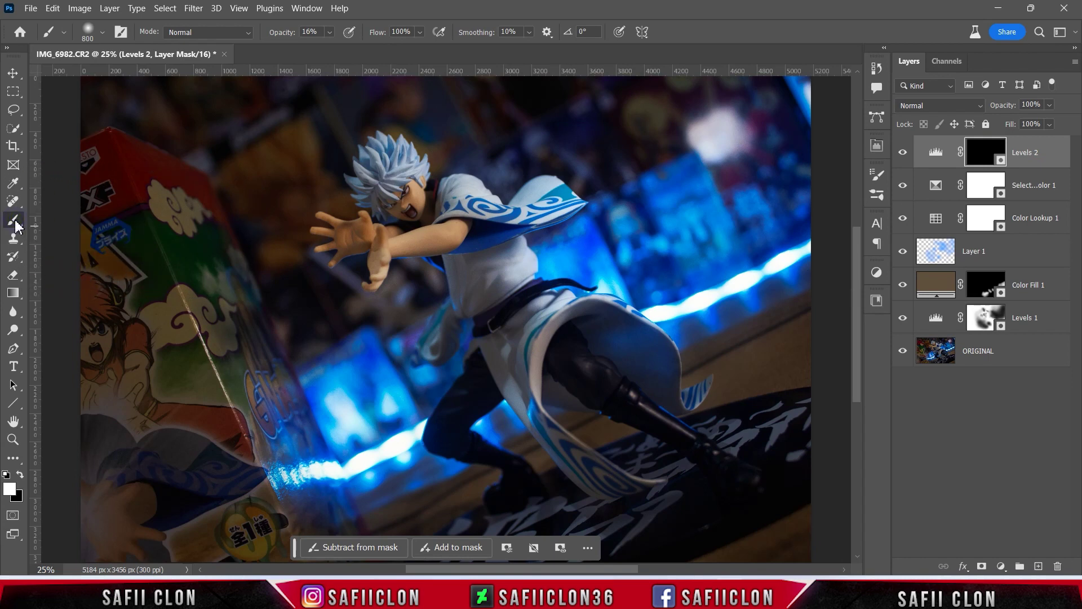
left_click(62, 219)
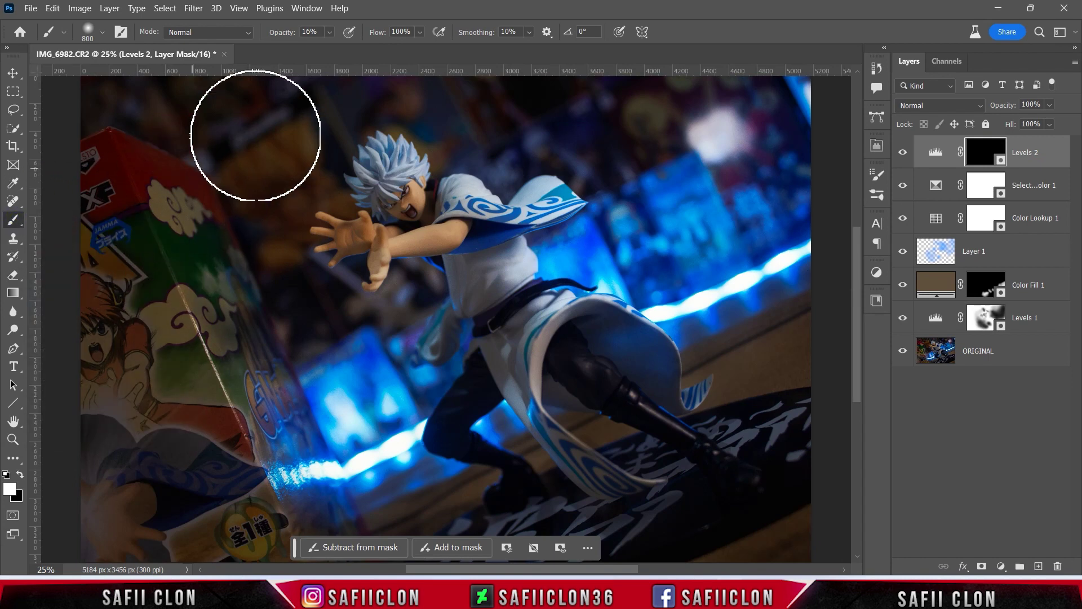
left_click(330, 32)
left_click(335, 50)
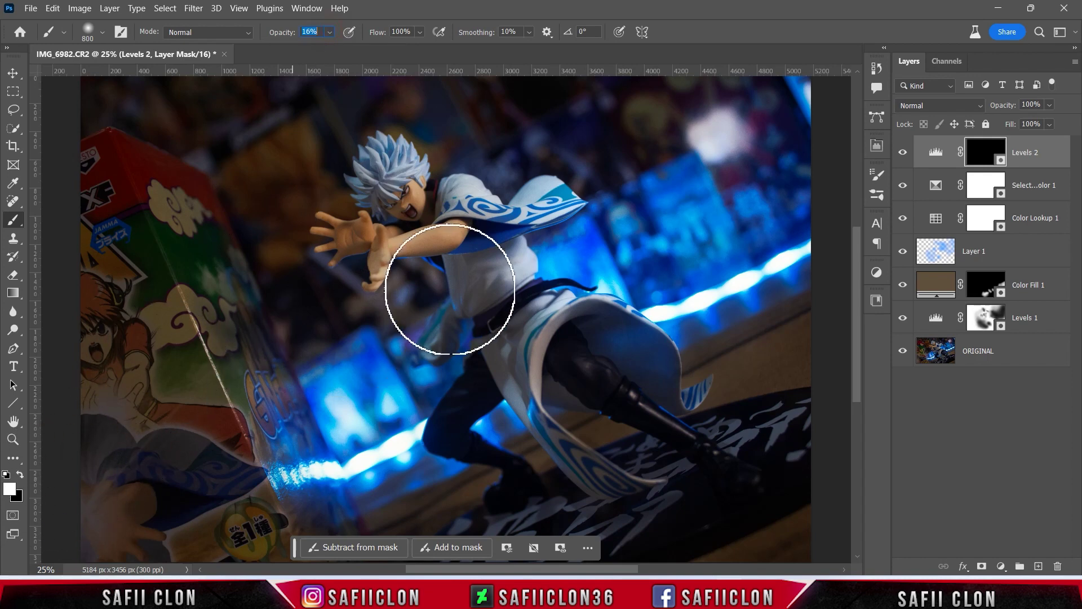
scroll(459, 288, "down", 1)
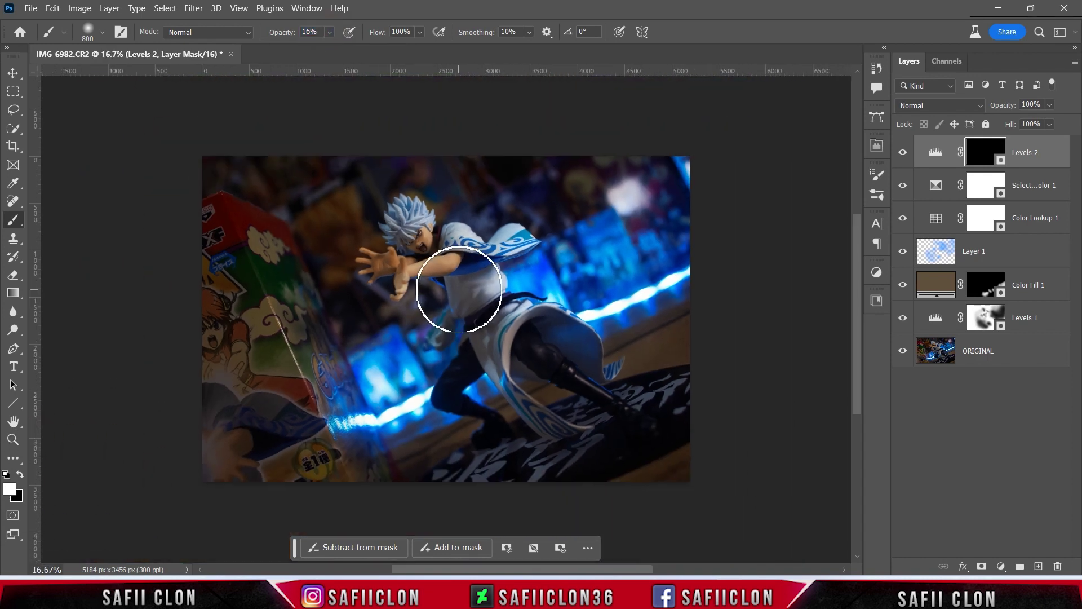
mouse_move(459, 288)
left_mouse_down()
mouse_move(441, 254)
mouse_move(397, 286)
left_mouse_up()
key("bracketright")
key("bracketright")
key("bracketright")
key("bracketright")
key("bracketright")
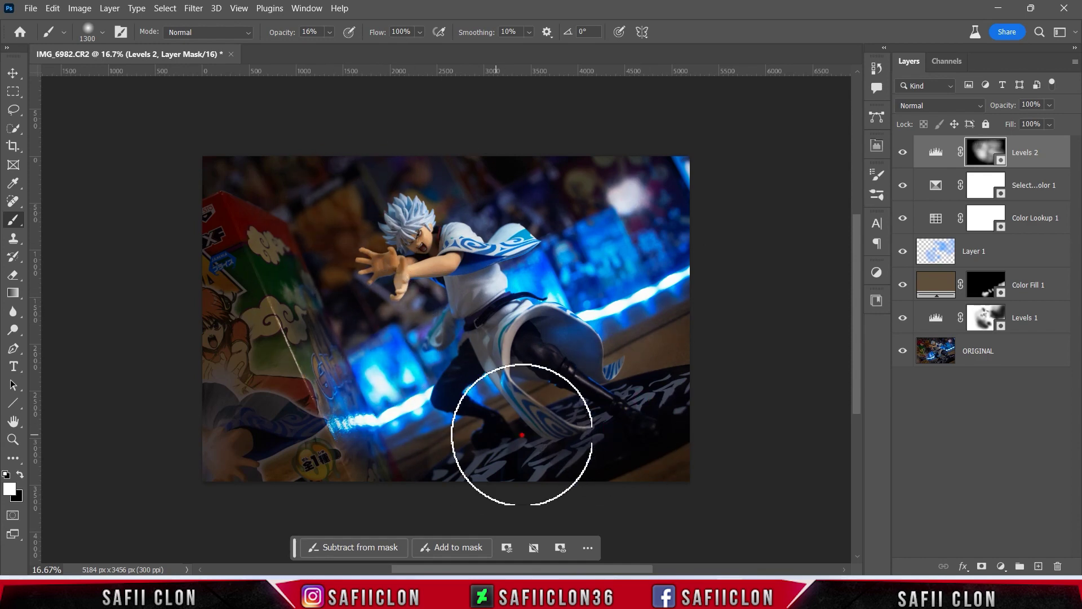
key("bracketleft")
key("bracketleft")
key("bracketleft")
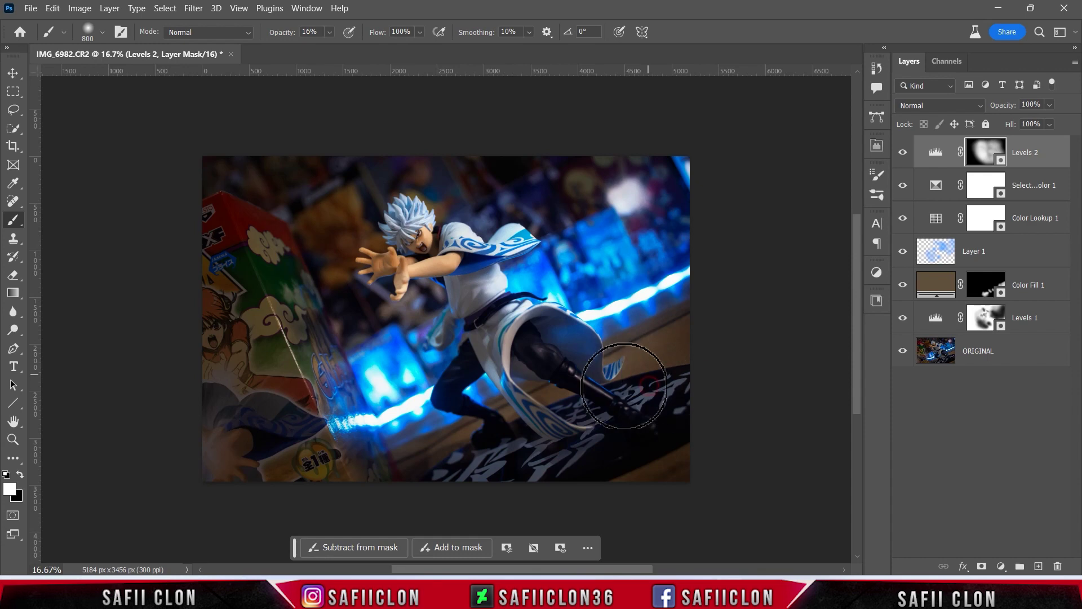
Step: Toggle Levels 2 to compare, then stamp all visible layers into a merged Layer 2
left_click(903, 157)
left_click(903, 157)
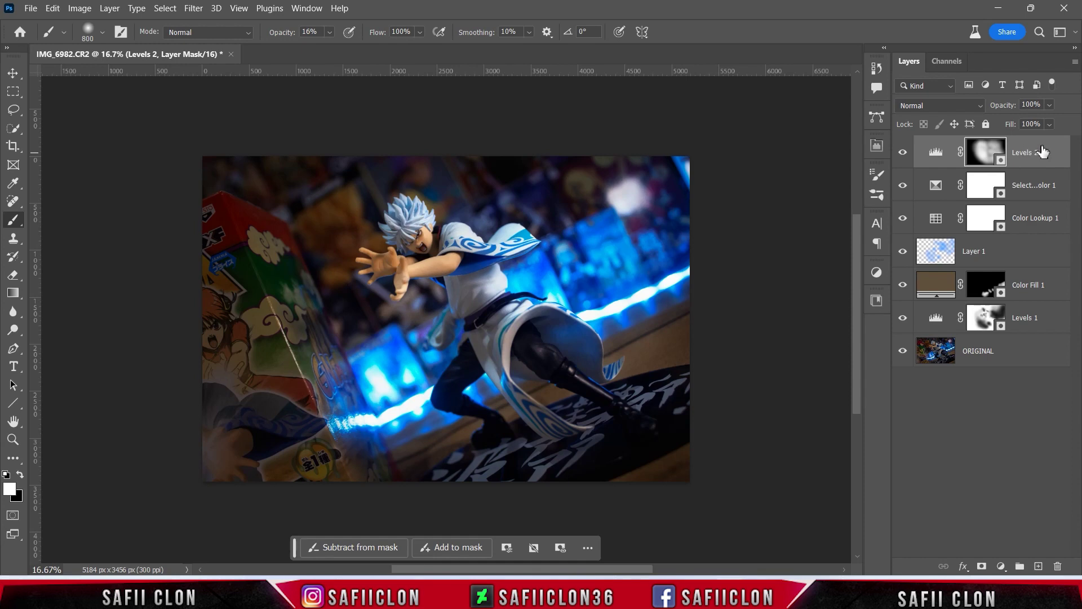
key("ctrl+shift+alt+e")
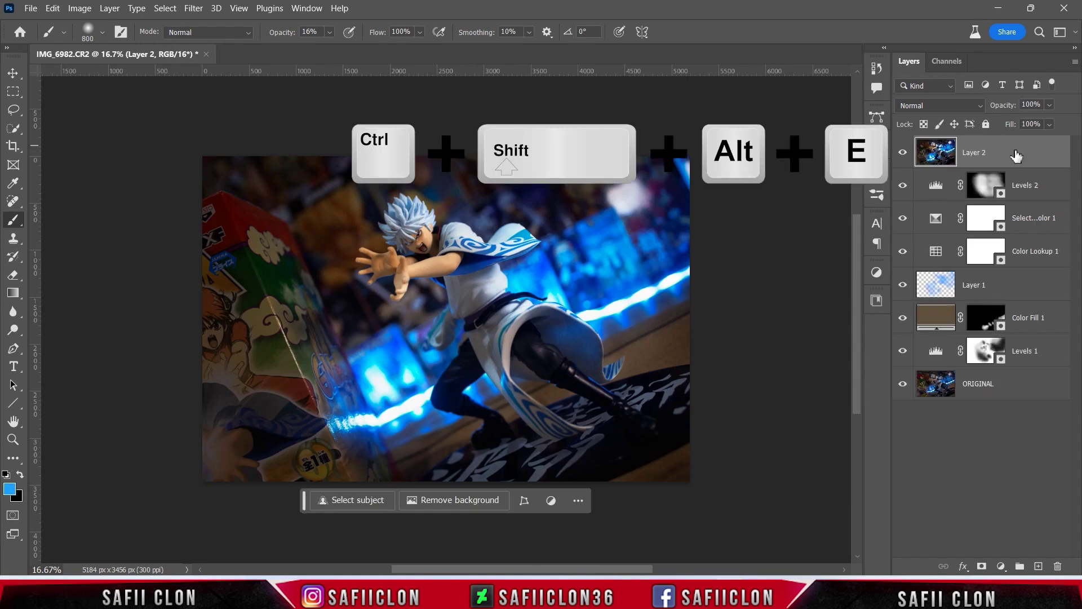
Step: Convert Layer 2 to a Smart Object and launch the Camera Raw Filter on it
right_click(1014, 156)
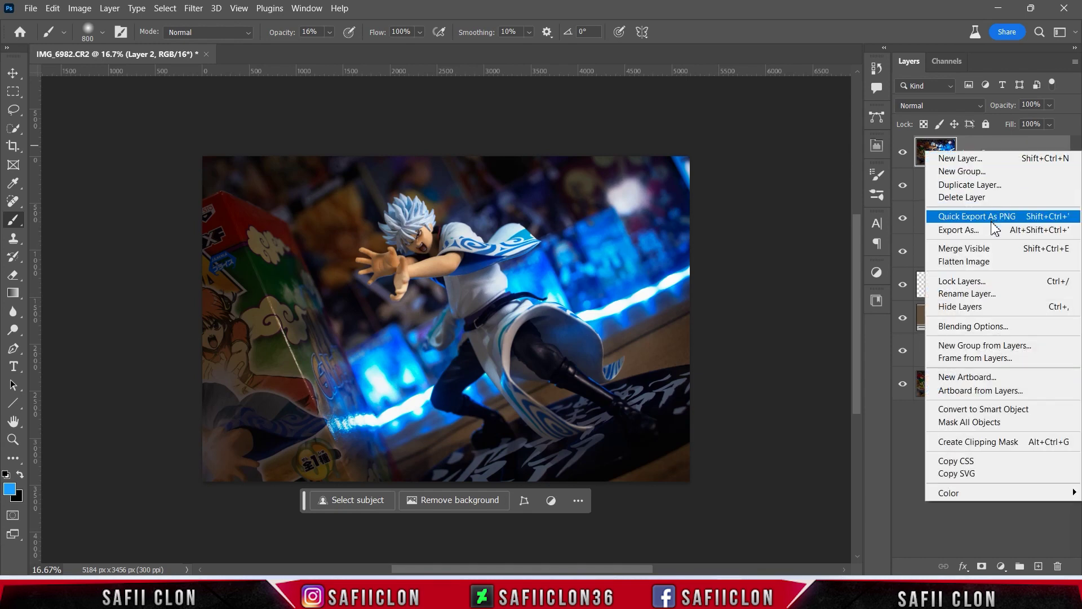
left_click(998, 410)
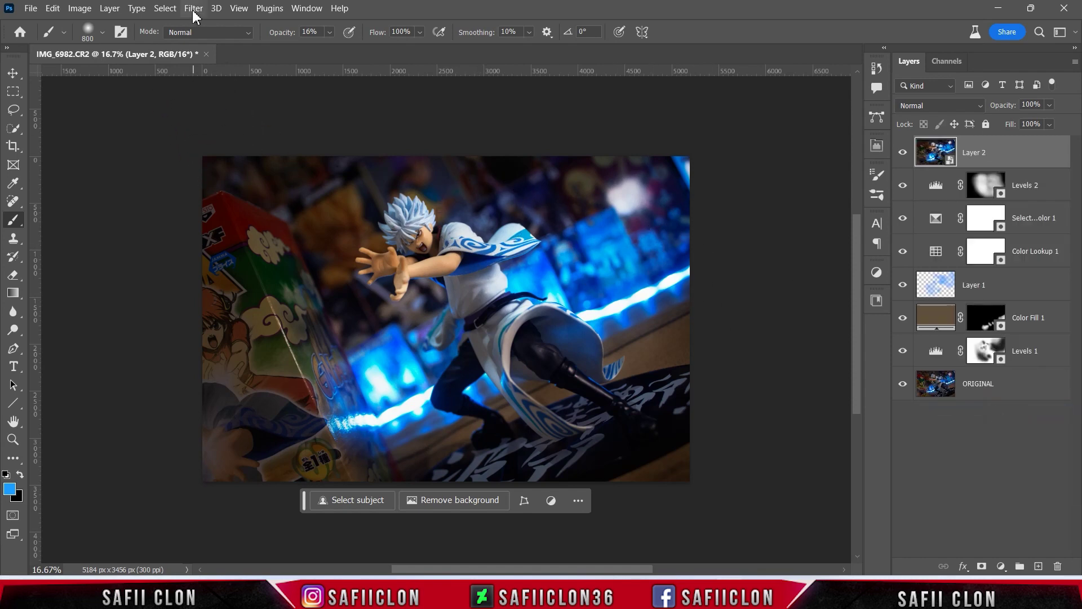
left_click(194, 8)
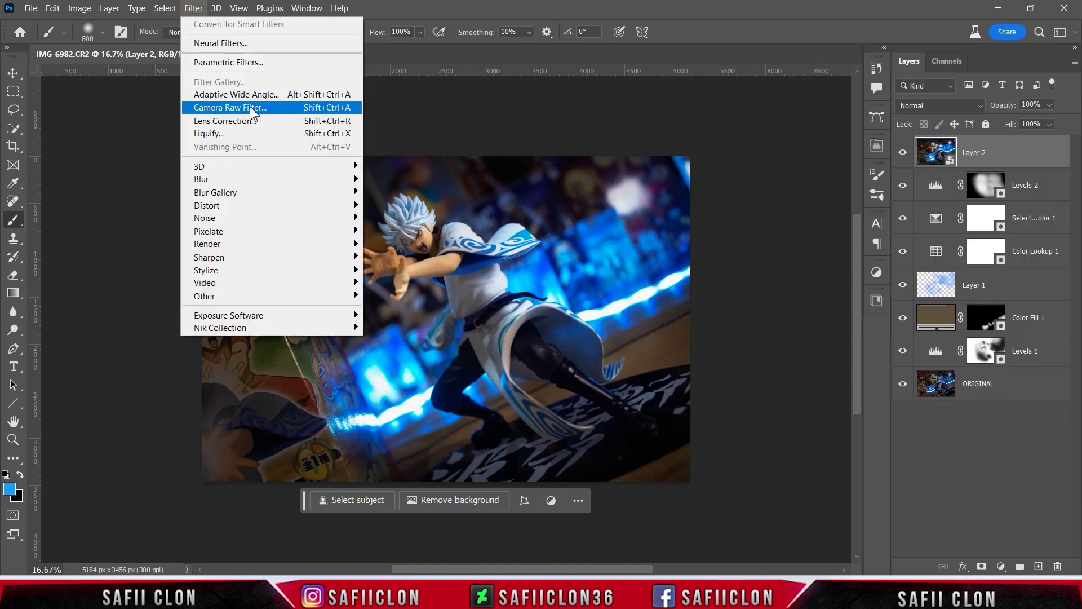
left_click(252, 108)
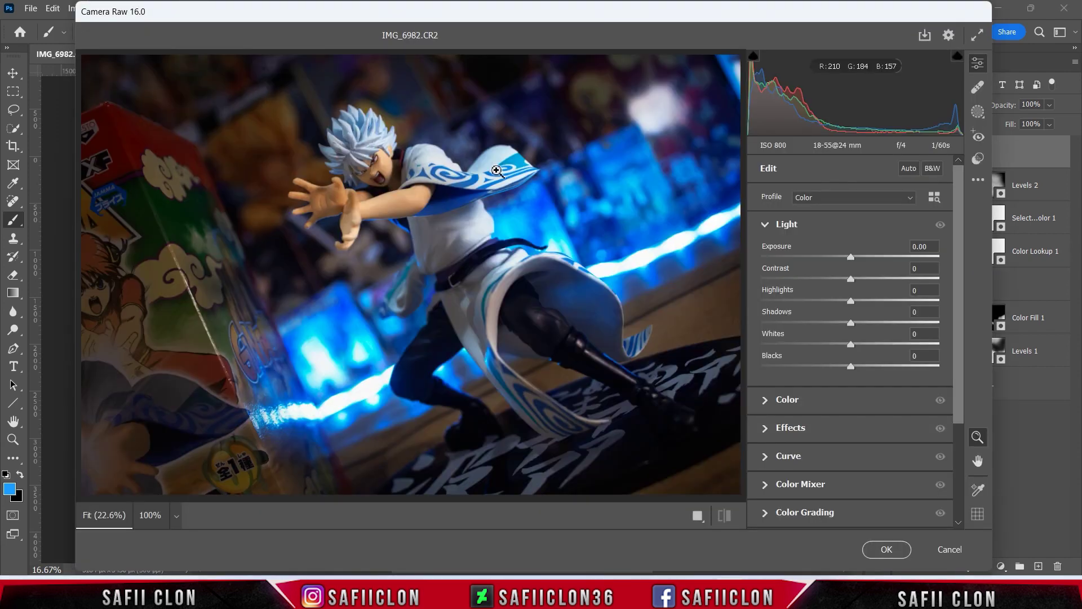
Step: Set Camera Raw Light to Contrast -7, Highlights +3, Shadows +88, Blacks +44
left_click(794, 224)
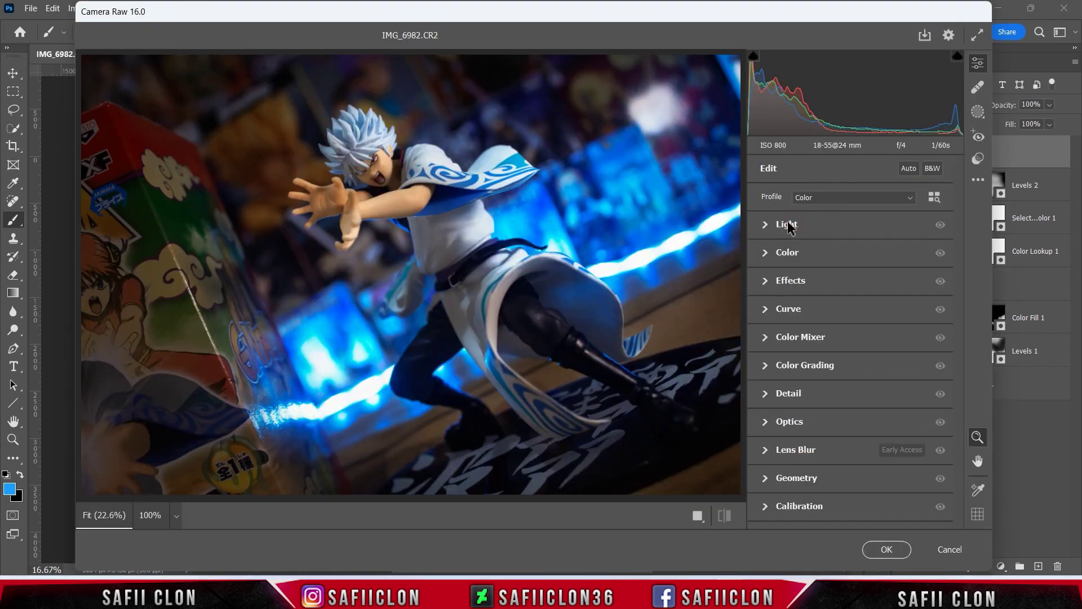
left_click(810, 225)
left_click_drag(851, 278, 846, 280)
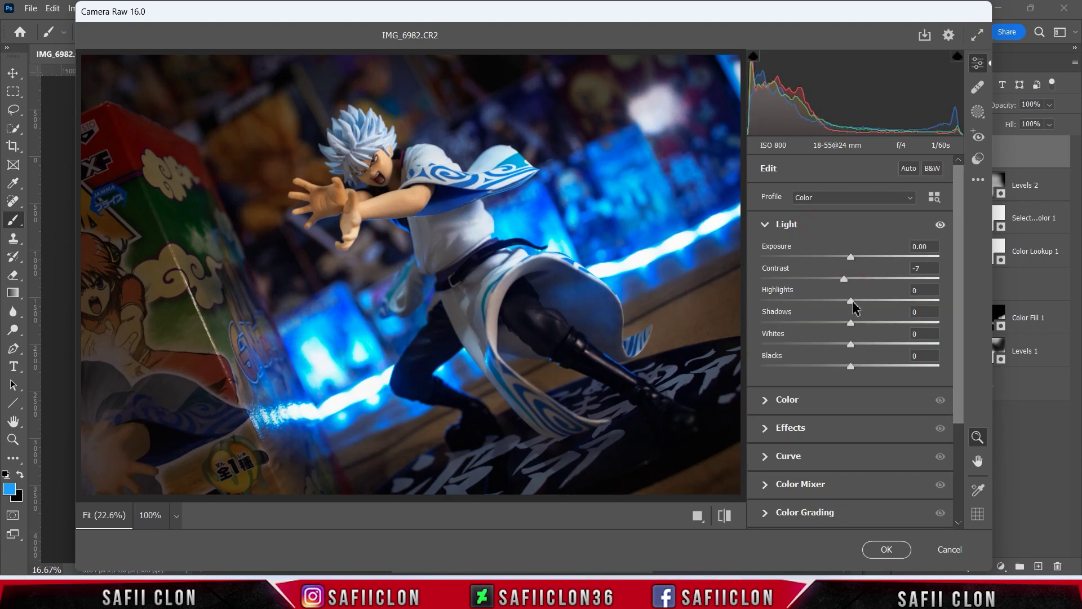
left_click_drag(853, 301, 855, 303)
mouse_move(851, 323)
left_mouse_down()
mouse_move(967, 330)
mouse_move(926, 325)
left_mouse_up()
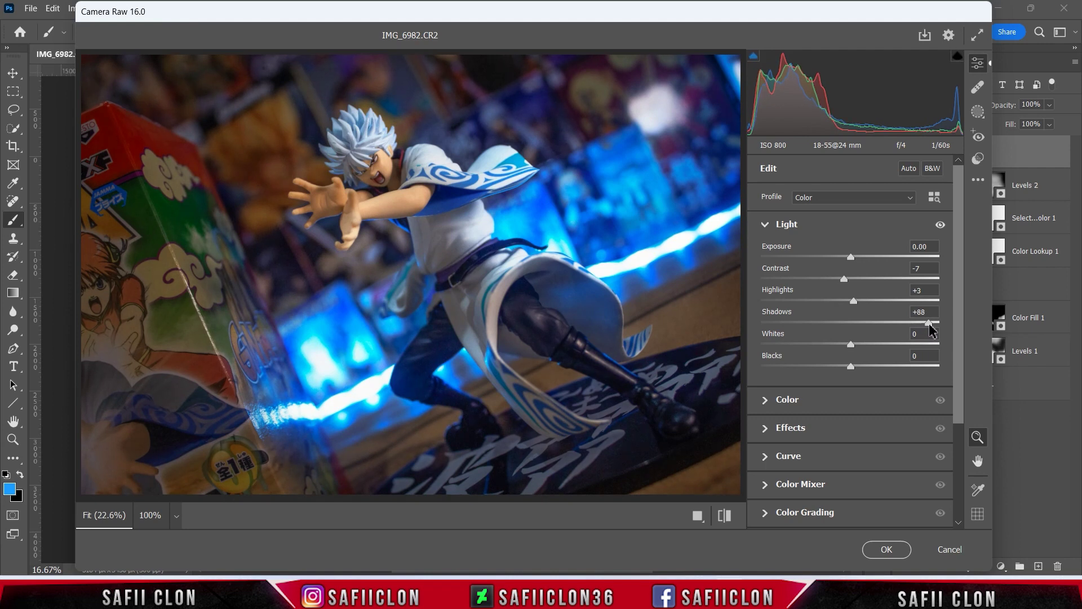
left_click_drag(852, 366, 897, 366)
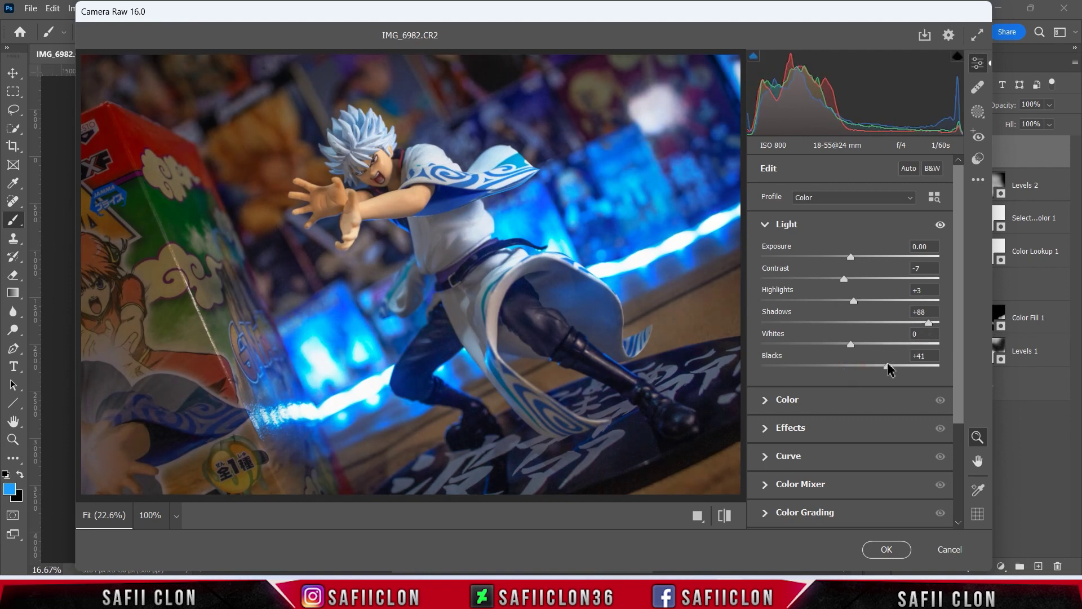
left_click_drag(900, 369, 895, 371)
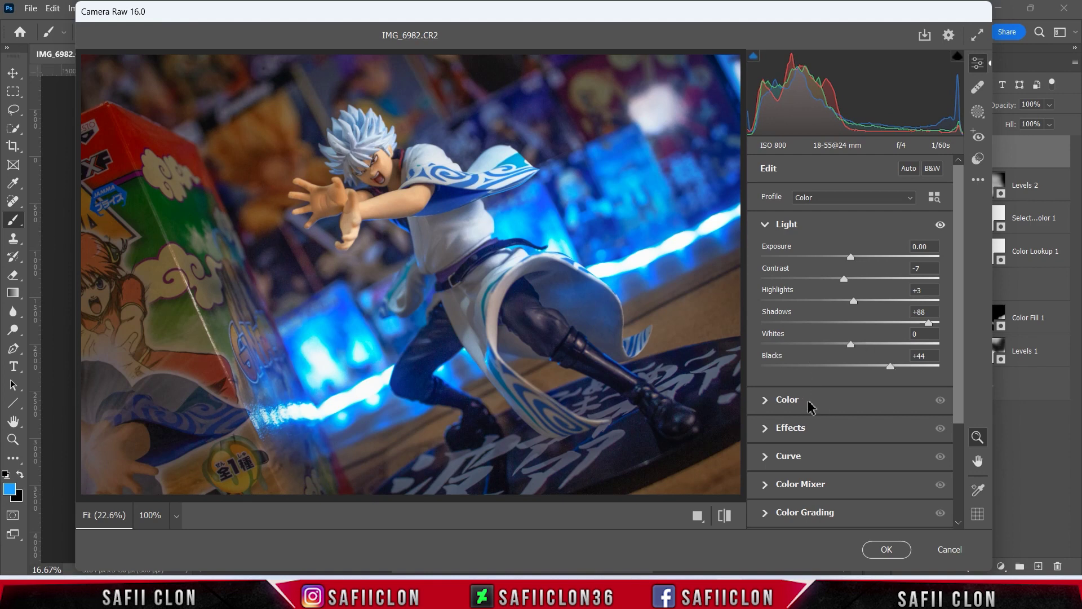
left_click(789, 404)
Step: Set Temperature -3, Tint +3, Saturation +3, Texture +11, Clarity +15 and Dehaze -5
left_click_drag(851, 313, 850, 313)
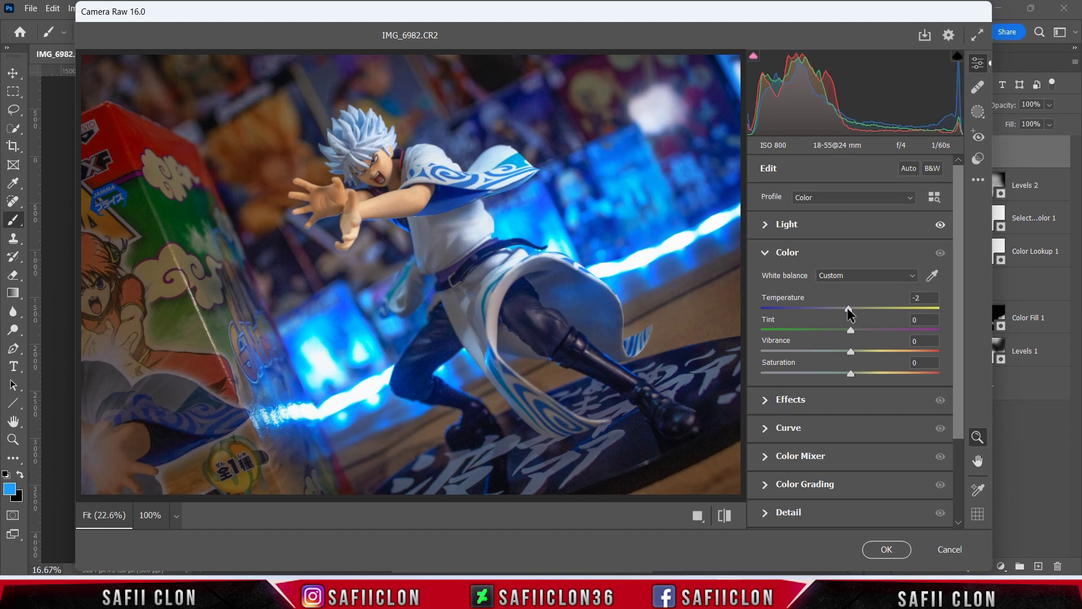
left_click_drag(850, 331, 855, 331)
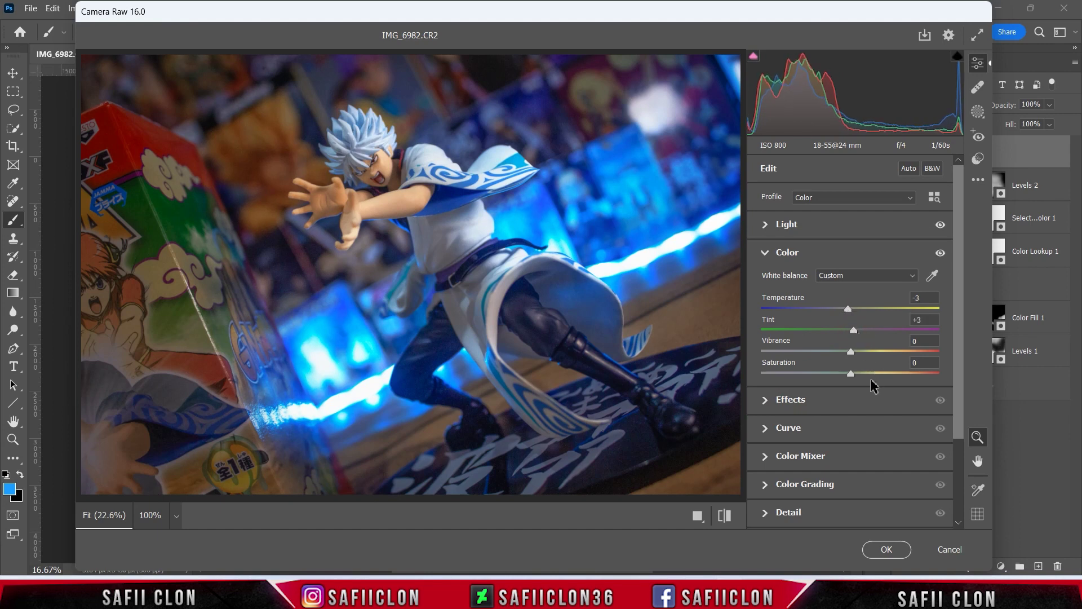
left_click_drag(853, 380, 856, 379)
left_click(806, 401)
left_click_drag(851, 313, 866, 316)
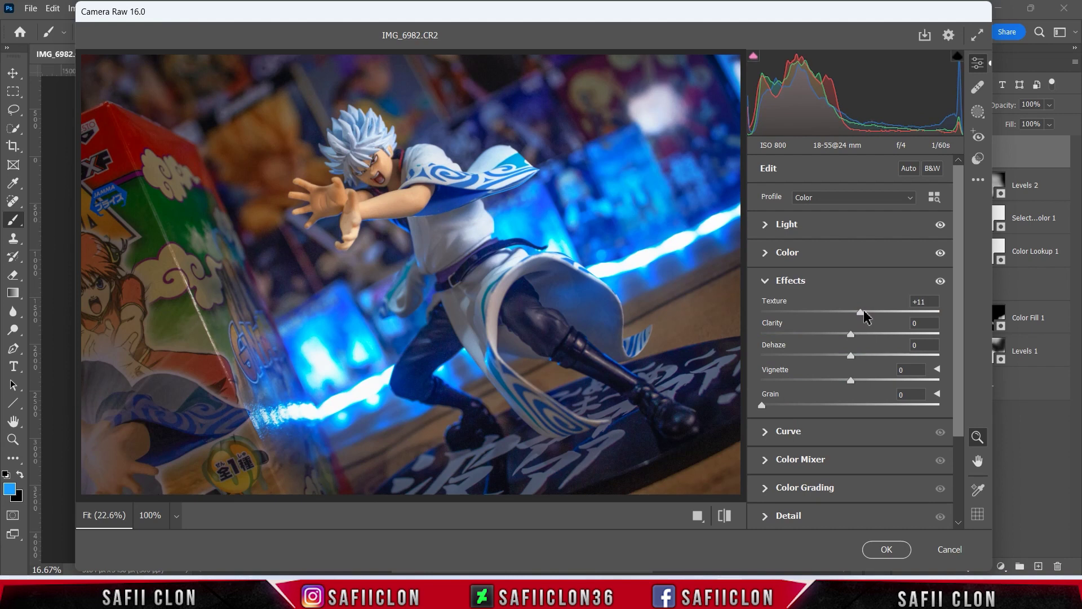
left_click_drag(852, 334, 867, 334)
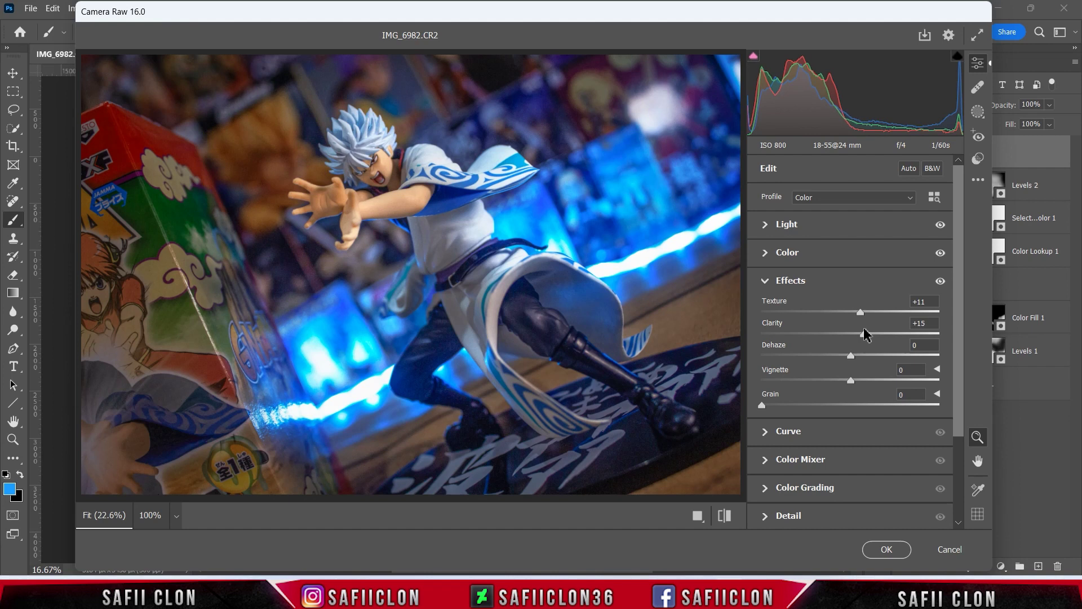
left_click_drag(851, 356, 846, 356)
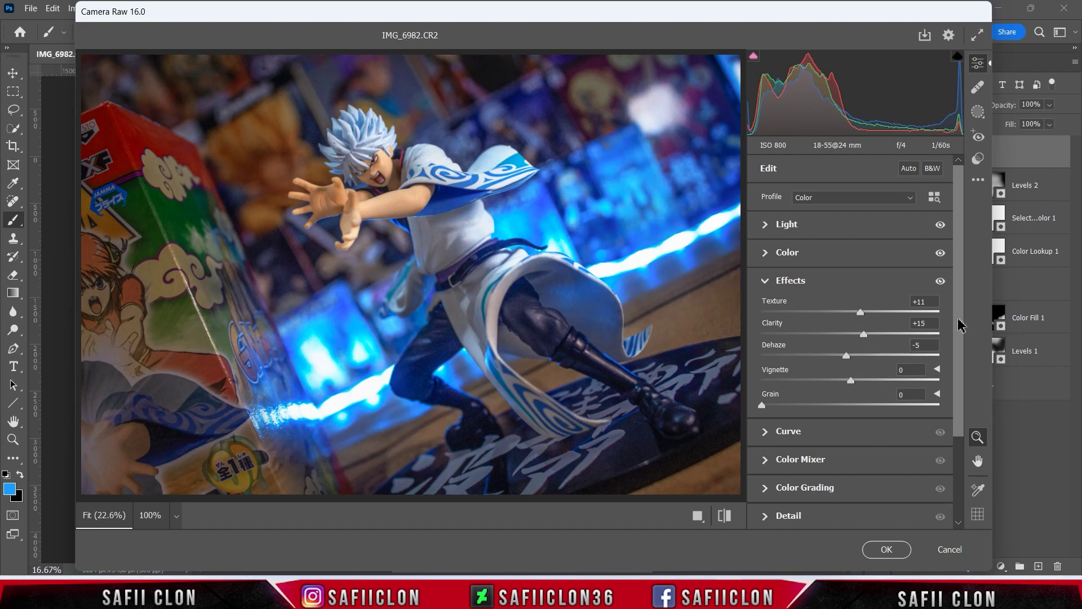
left_click_drag(960, 326, 960, 379)
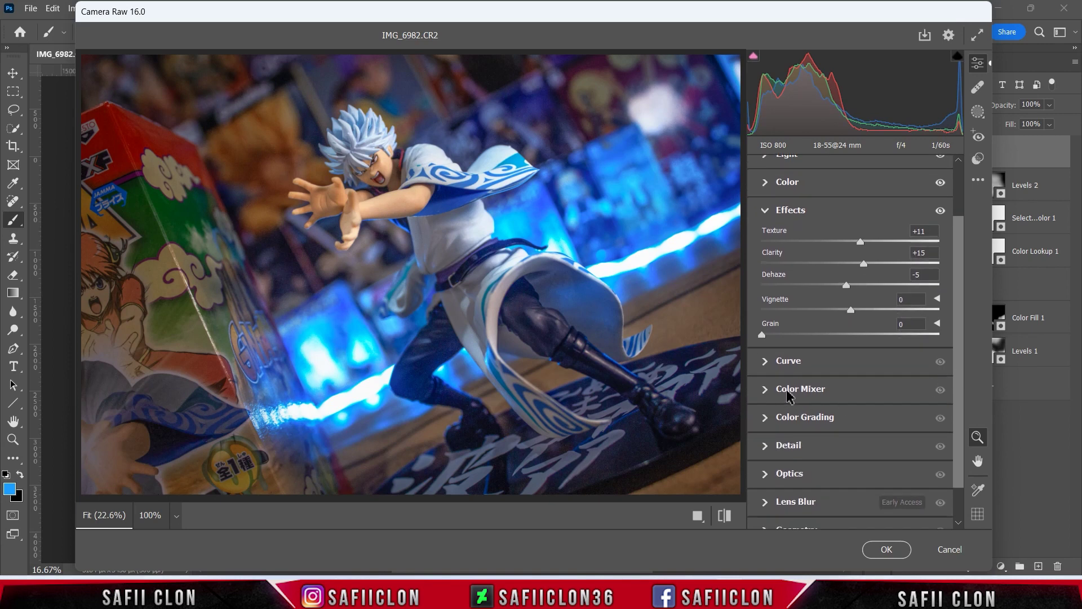
Step: Shift the Green, Aqua and Blue hues in the Color Mixer
left_click(799, 390)
left_click(769, 279)
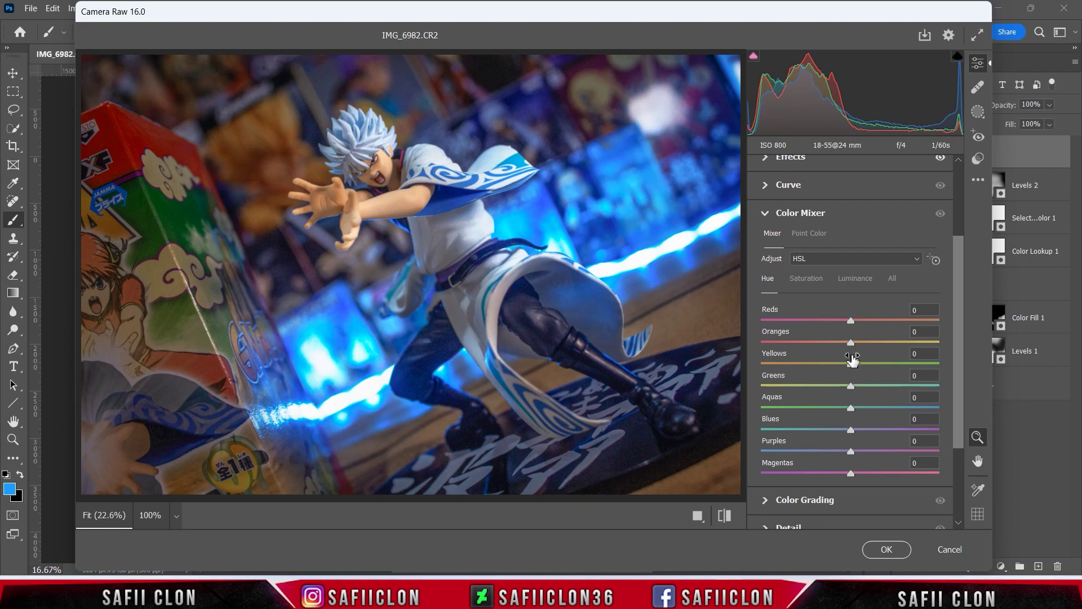
left_click_drag(851, 386, 871, 384)
left_click_drag(851, 407, 779, 407)
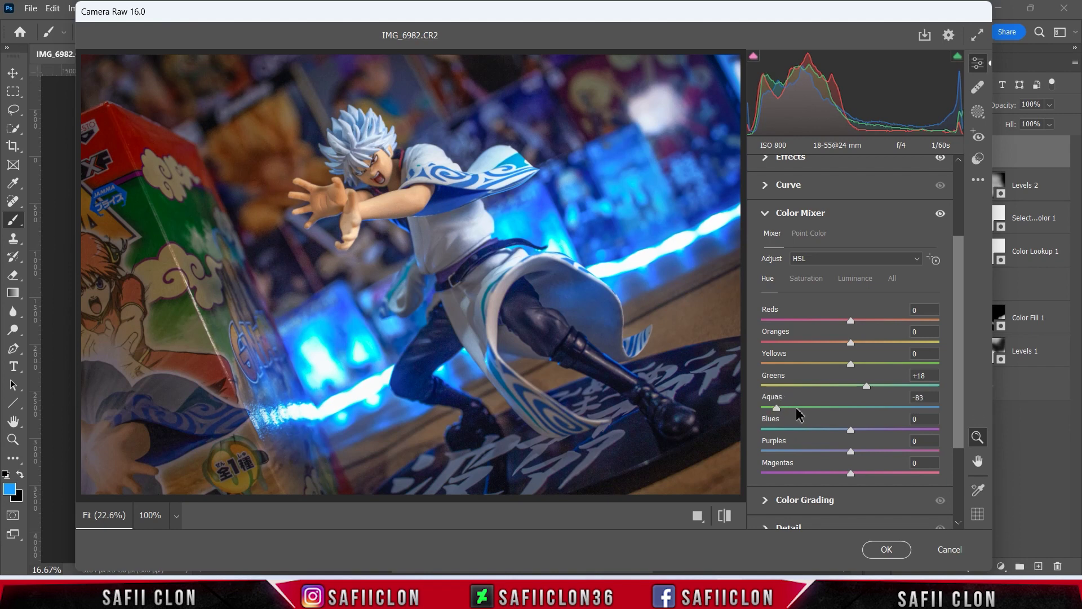
left_click_drag(851, 431, 845, 431)
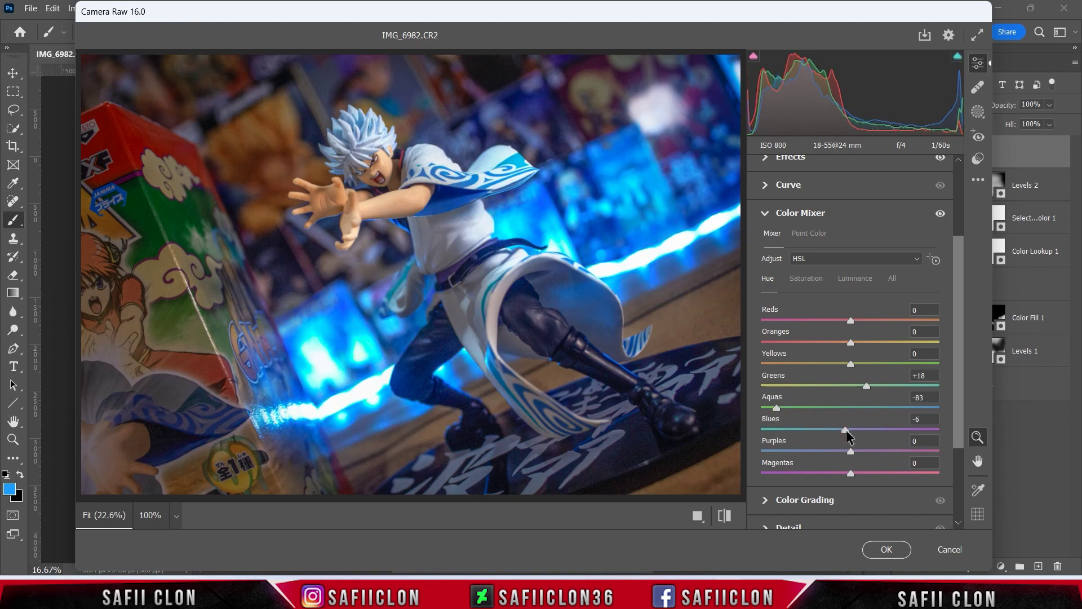
Step: Set Color Mixer luminance: Reds +2, Oranges +27, Yellows +13, Aquas -83, Blues +3
left_click(855, 278)
left_click_drag(854, 320, 884, 343)
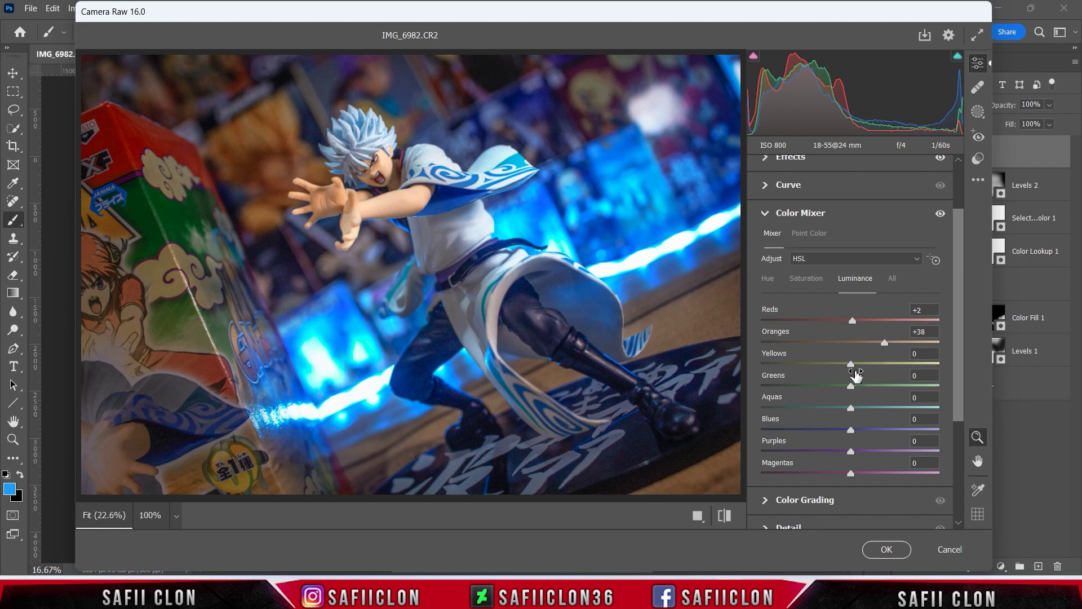
mouse_move(850, 364)
left_mouse_down()
mouse_move(838, 363)
mouse_move(860, 363)
left_mouse_up()
left_click_drag(851, 412, 780, 406)
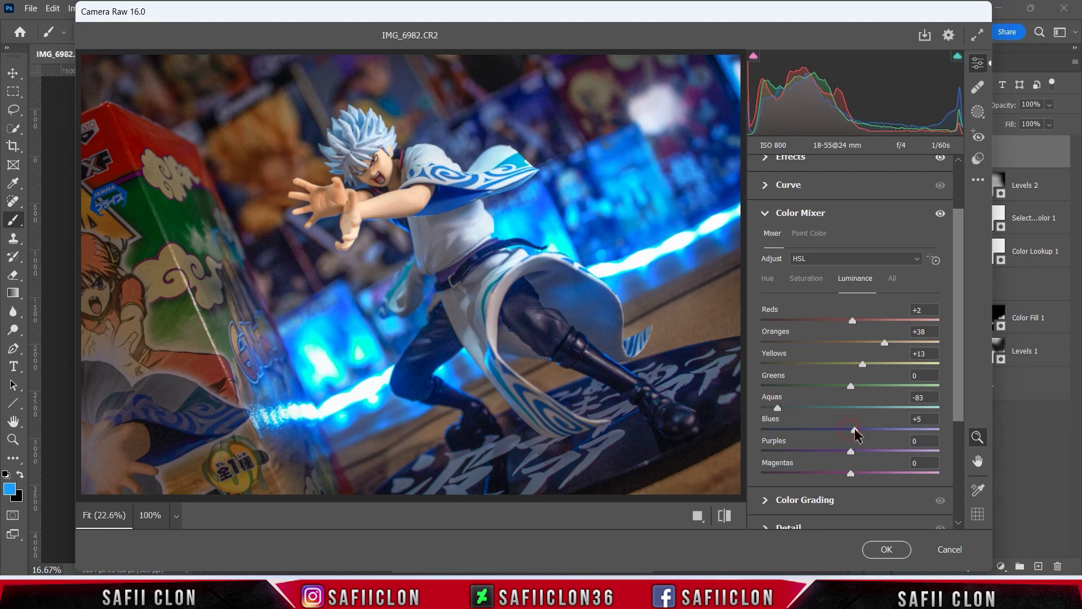
left_click_drag(851, 430, 855, 425)
left_click_drag(884, 342, 877, 346)
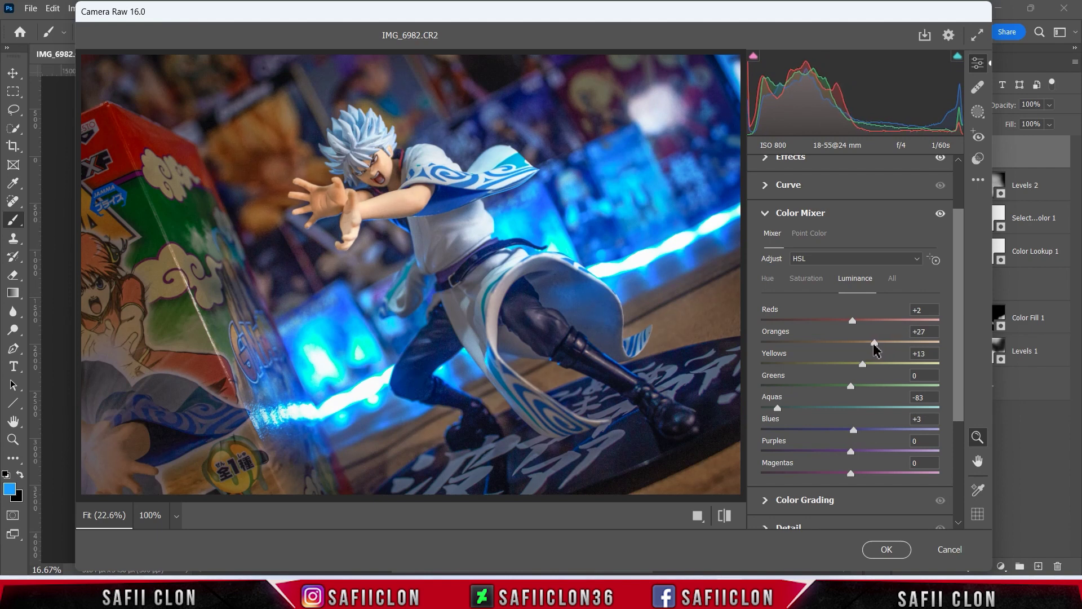
scroll(846, 395, "down", 5)
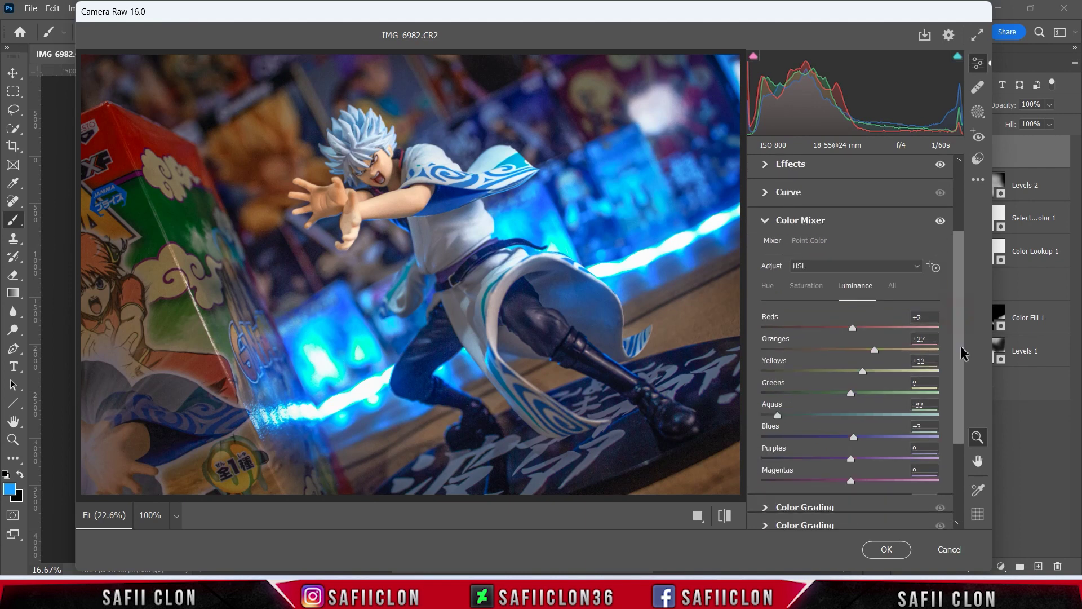
Step: Set Sharpening 21, Noise Reduction 81 and Color Noise Reduction 62
left_click(800, 402)
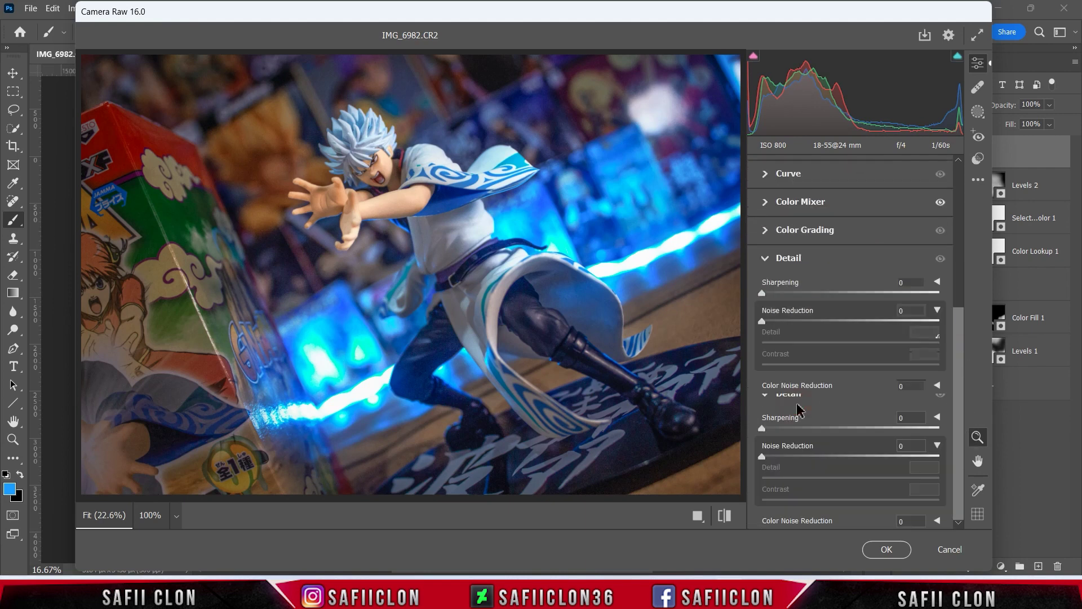
left_click_drag(764, 293, 796, 293)
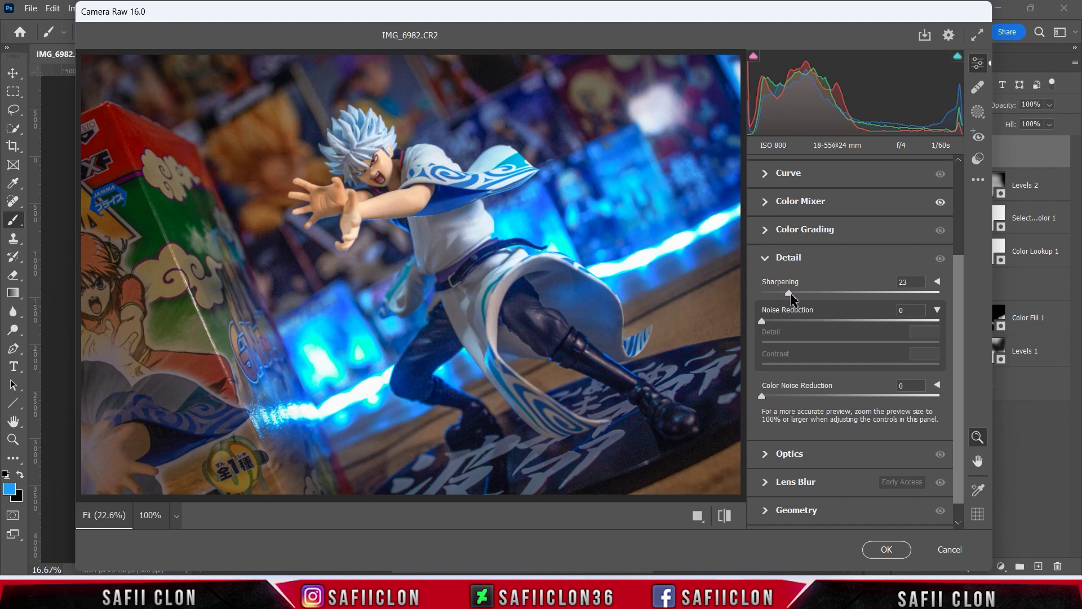
left_click_drag(766, 321, 901, 322)
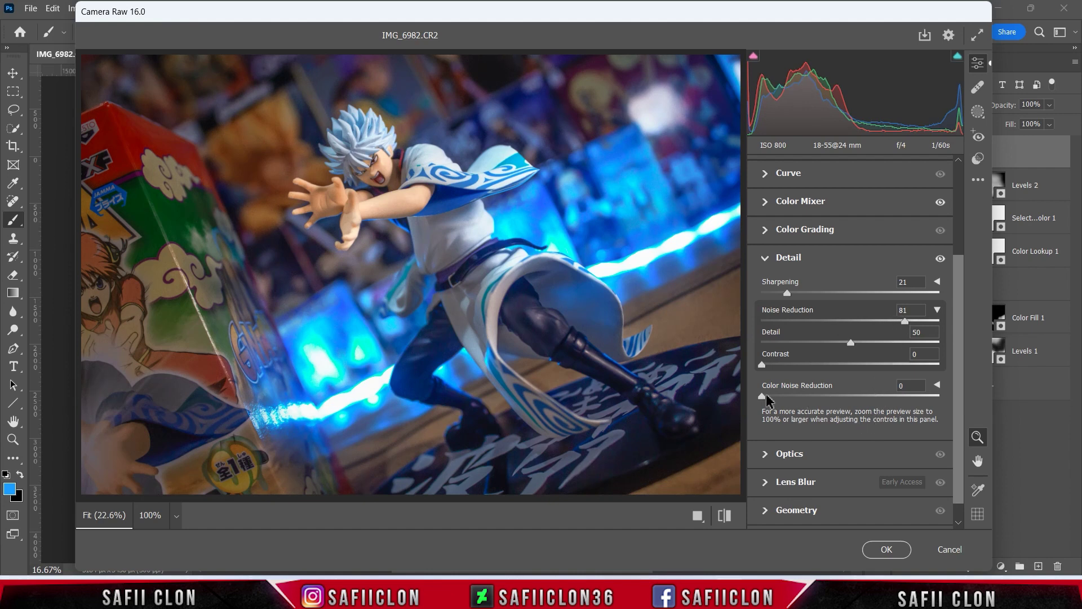
left_click_drag(762, 396, 879, 404)
scroll(965, 354, "down", 1)
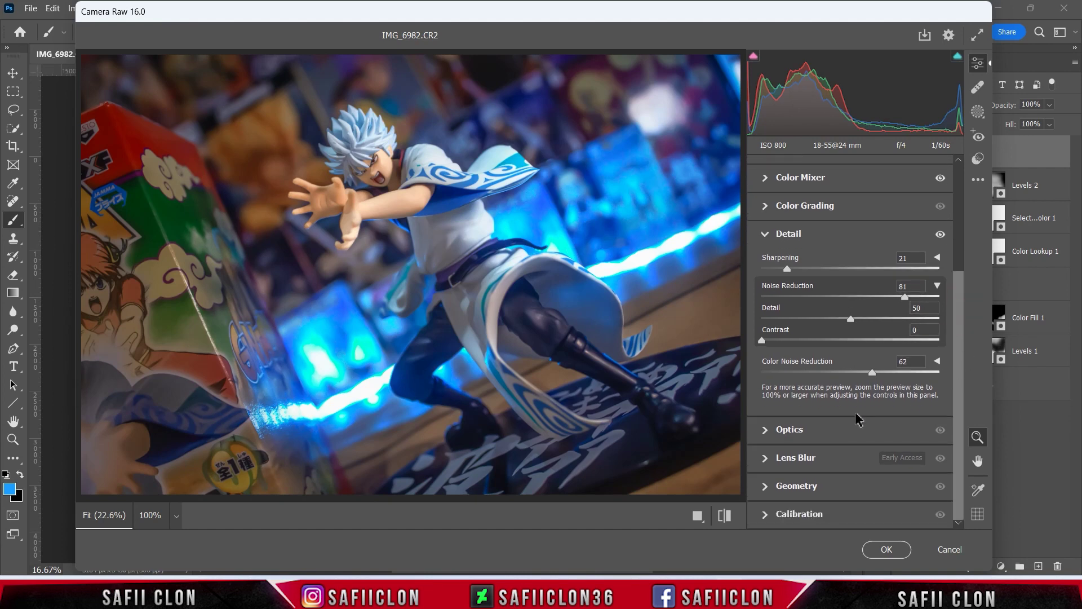
Step: Set Calibration Red Primary hue -7, Green Primary hue +9, Blue Primary saturation +10
left_click(828, 514)
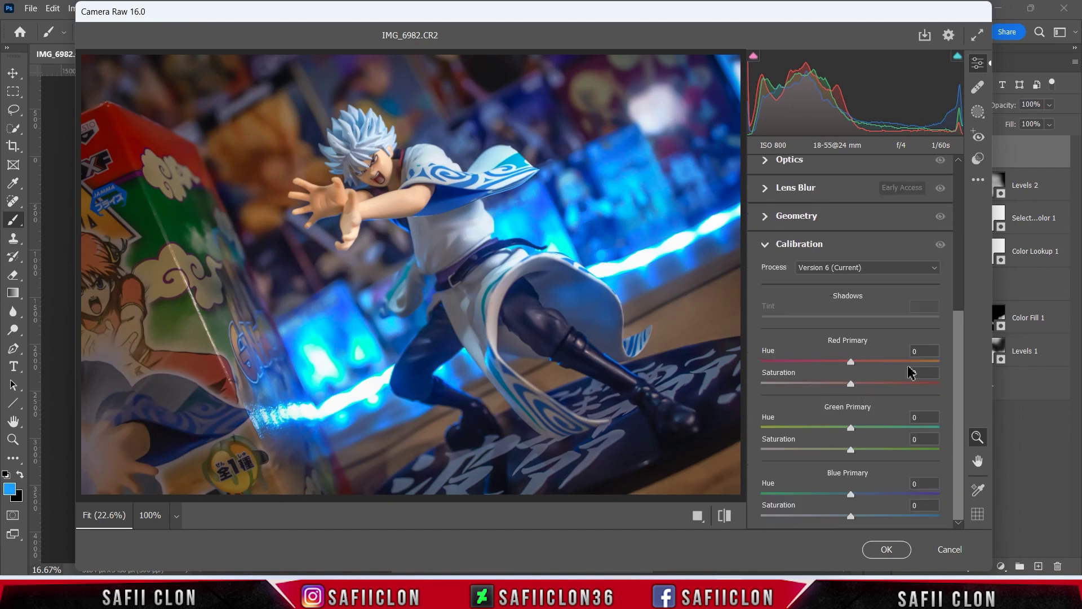
left_click_drag(851, 367, 845, 368)
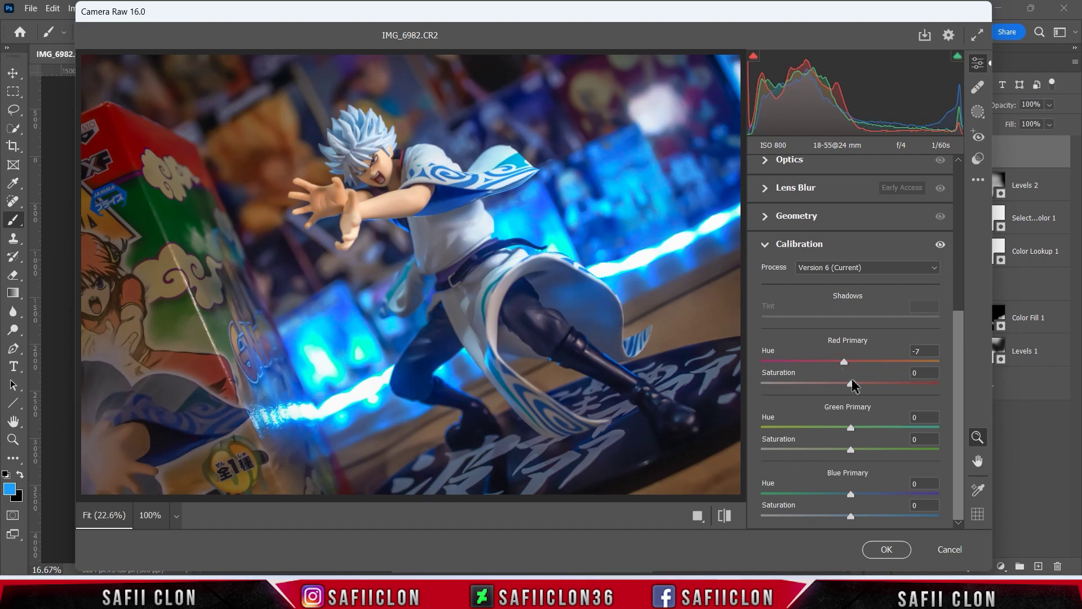
left_click_drag(851, 428, 861, 427)
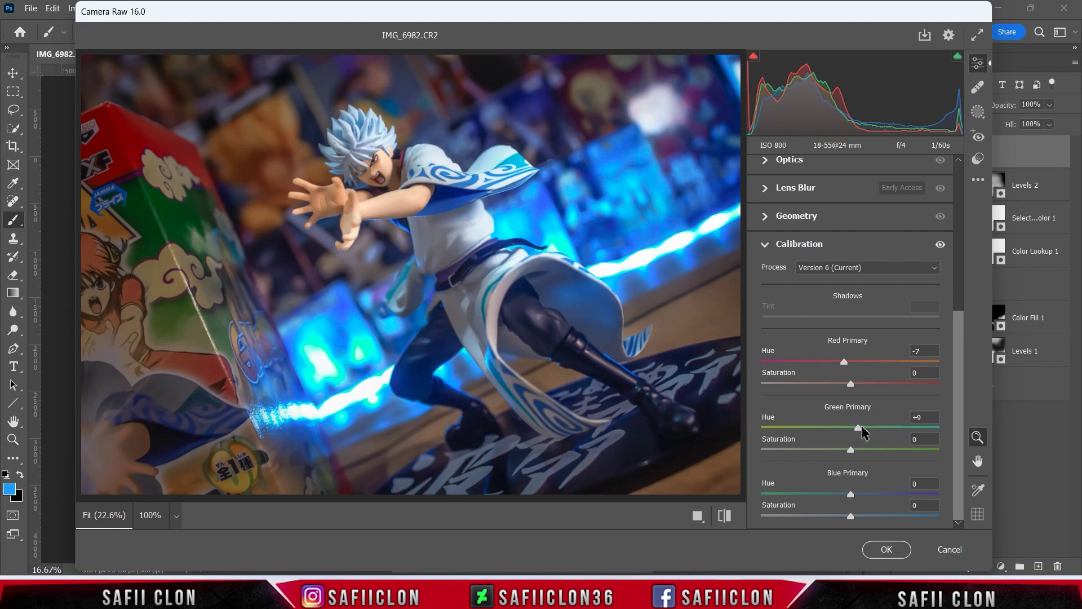
left_click_drag(851, 515, 860, 516)
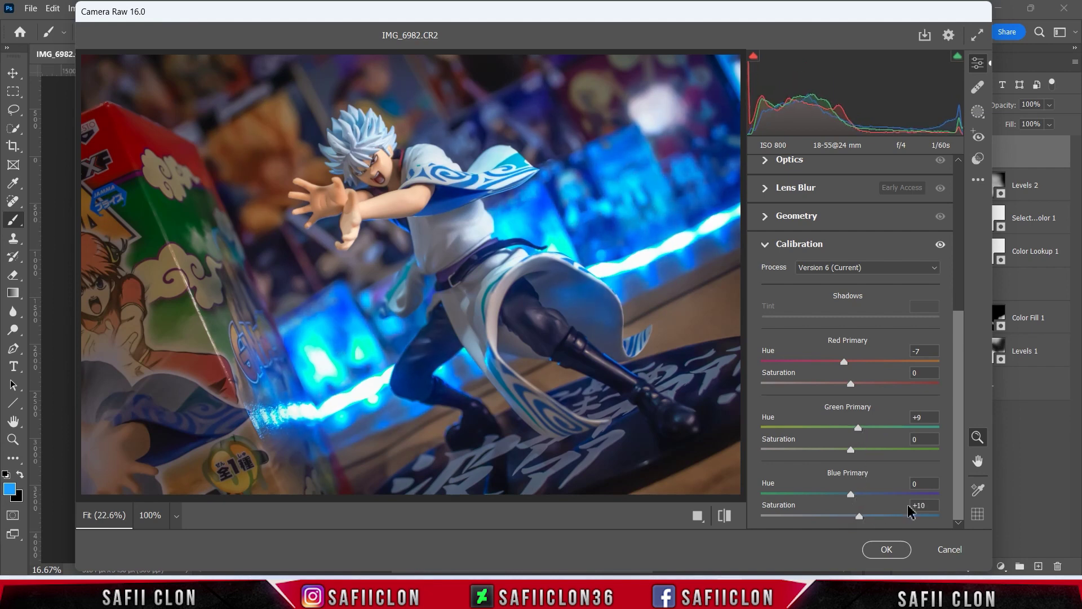
left_click(978, 113)
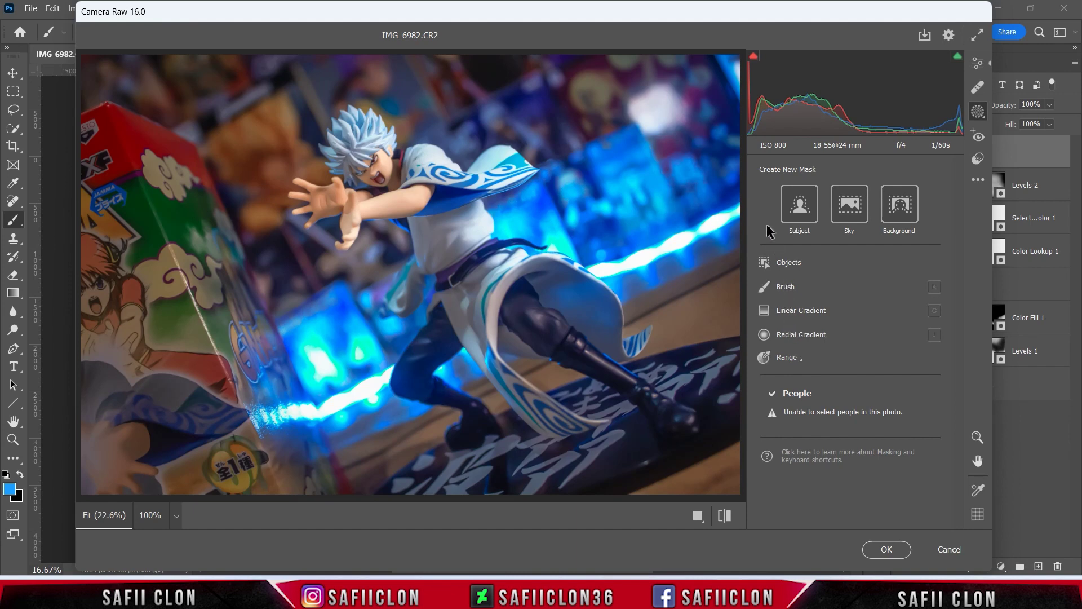
mouse_move(801, 335)
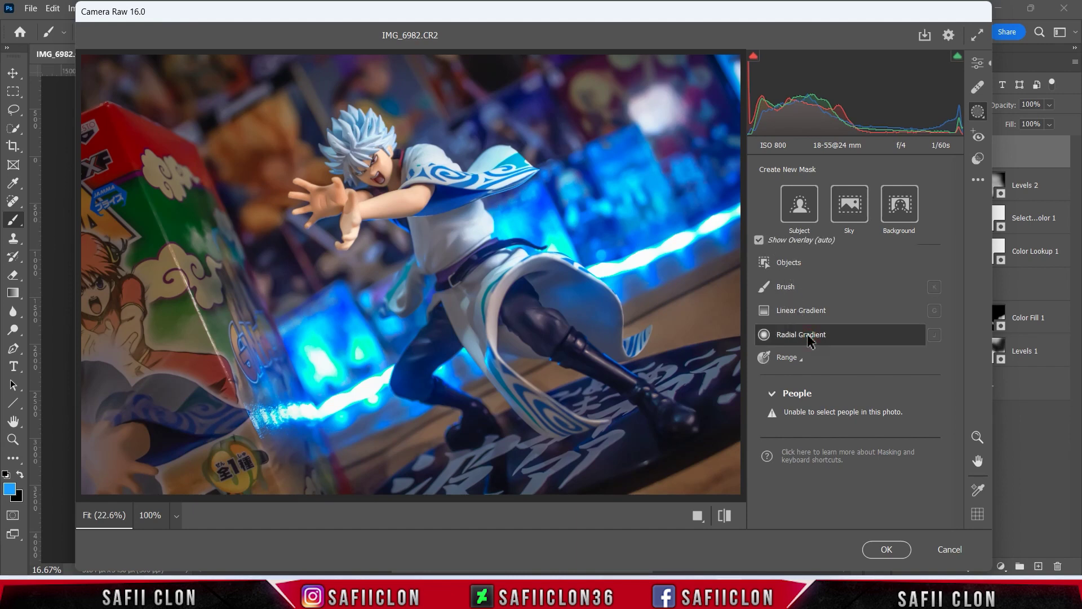
Step: Draw a radial gradient mask as a large, diagonally tilted ellipse enclosing the figure
left_click(807, 336)
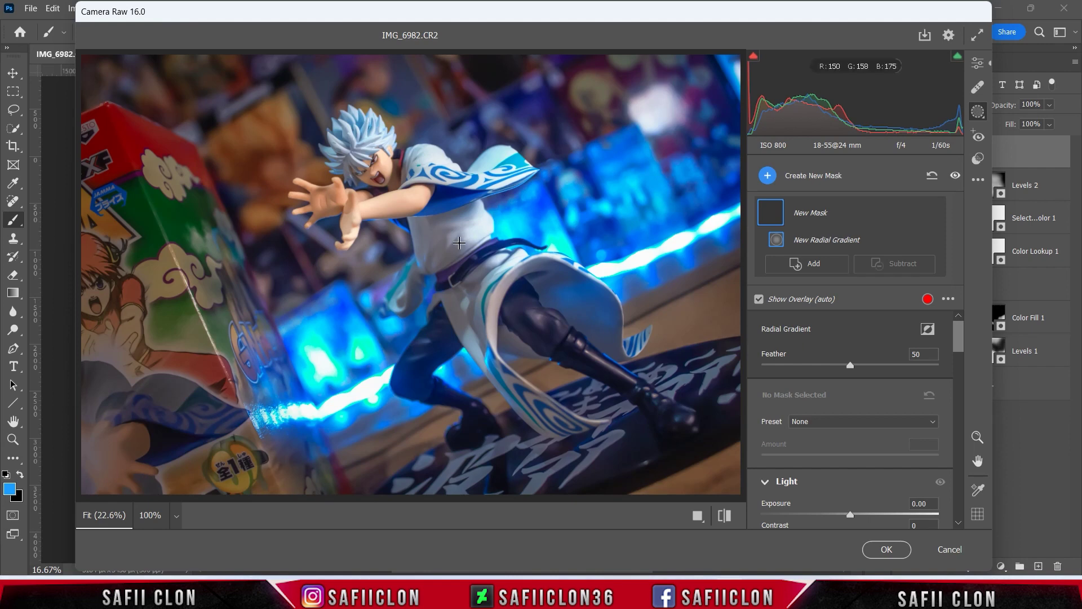
mouse_move(455, 240)
left_mouse_down()
mouse_move(555, 365)
mouse_move(541, 384)
left_mouse_up()
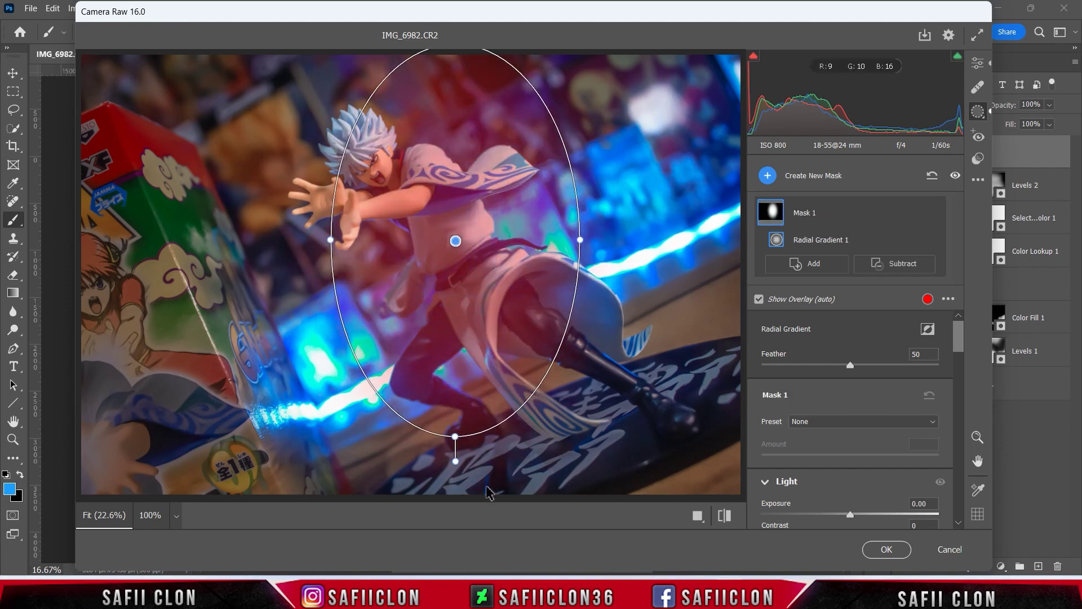
left_click_drag(494, 468, 584, 383)
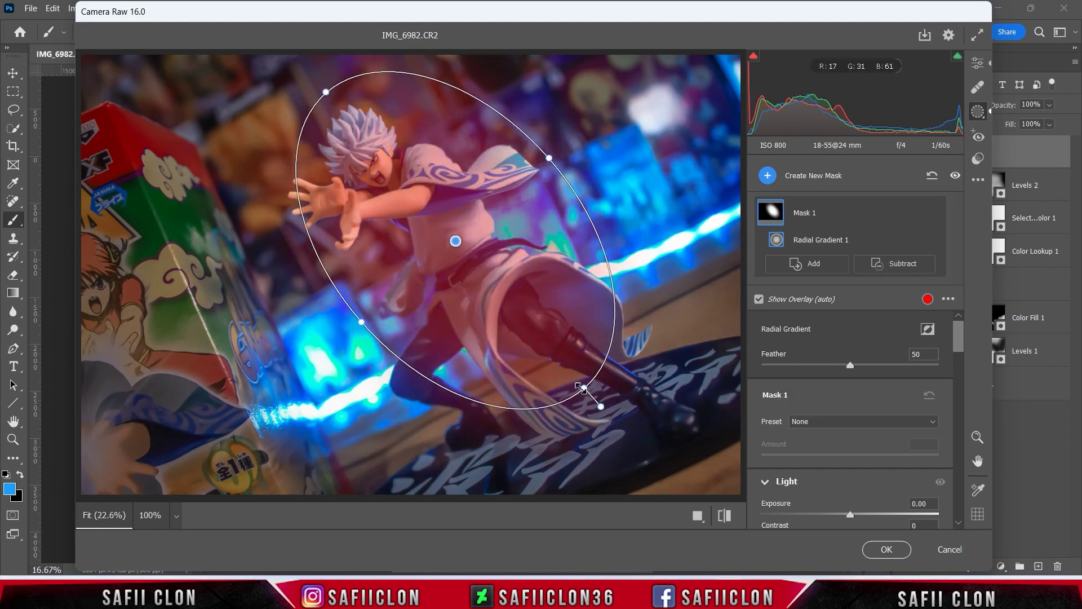
mouse_move(564, 186)
left_mouse_down()
mouse_move(596, 159)
mouse_move(578, 175)
left_mouse_up()
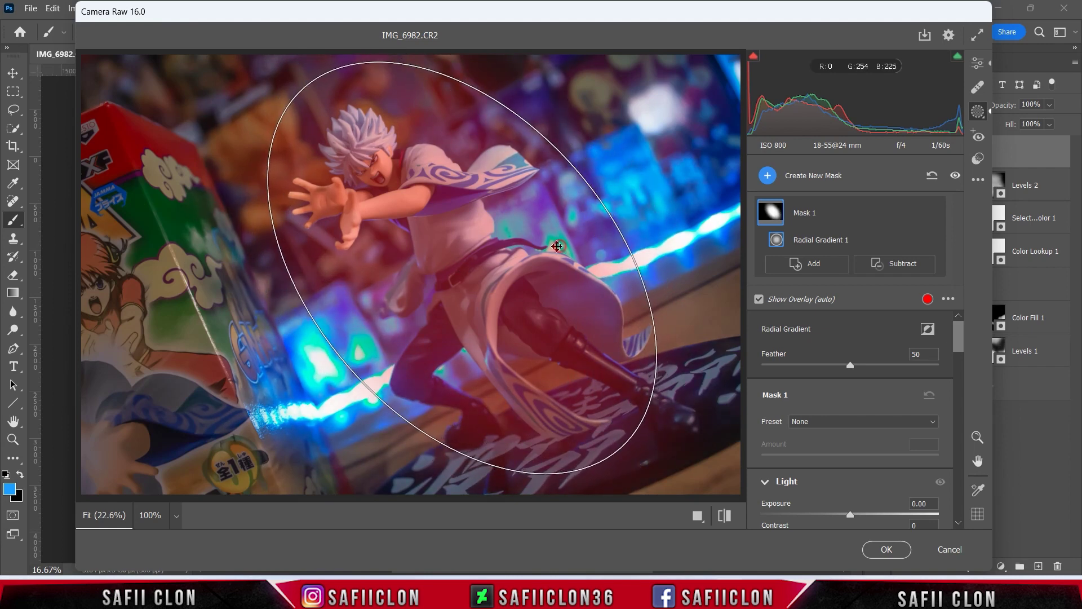
mouse_move(627, 451)
left_mouse_down()
mouse_move(674, 482)
mouse_move(694, 474)
left_mouse_up()
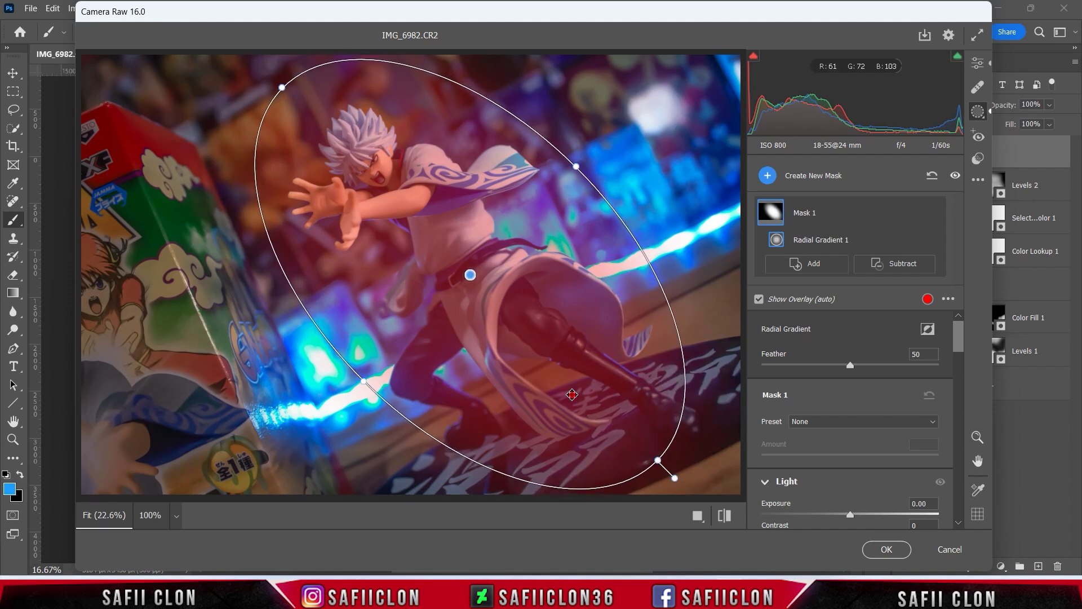
left_click_drag(570, 393, 576, 401)
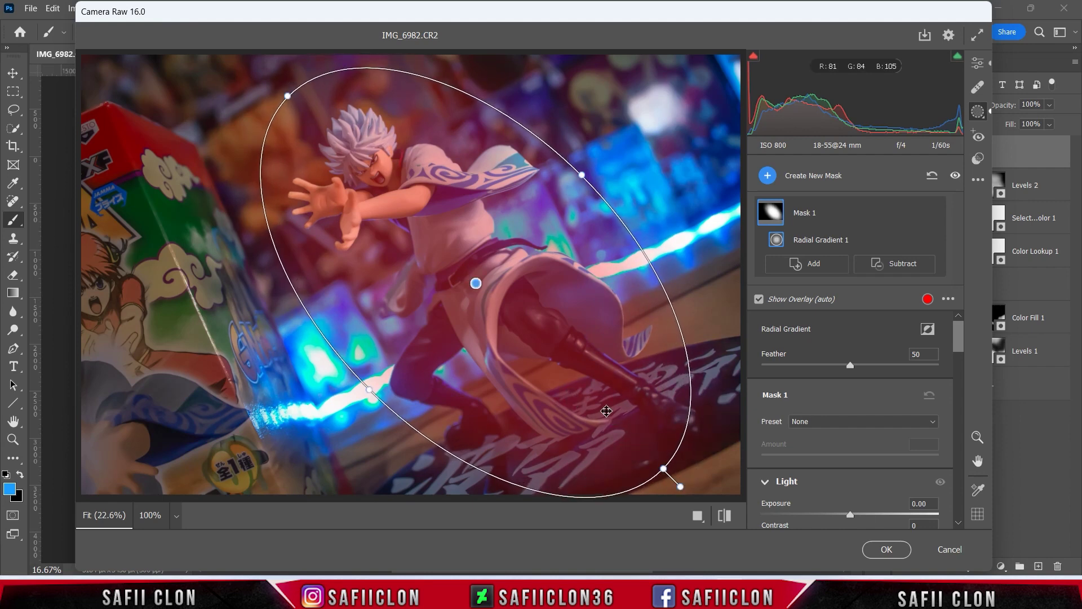
left_click_drag(958, 345, 966, 360)
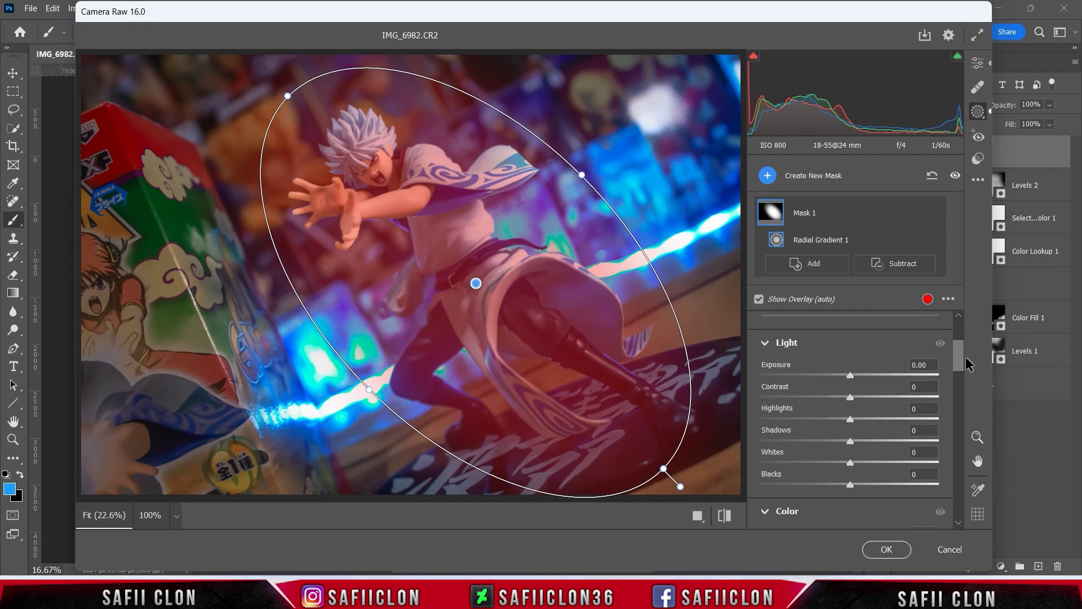
Step: Give the radial mask Exposure +0.50, Contrast +36, Highlights -10, Shadows -63, Whites -32, Blacks +8
left_click_drag(852, 376, 859, 377)
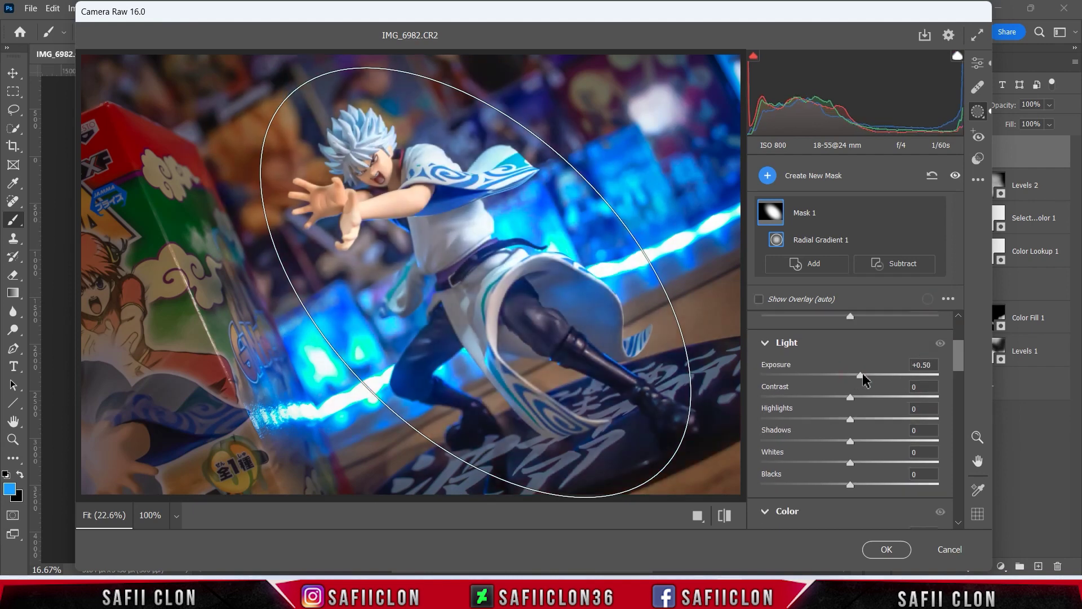
mouse_move(858, 379)
left_mouse_down()
mouse_move(896, 401)
mouse_move(887, 401)
left_mouse_up()
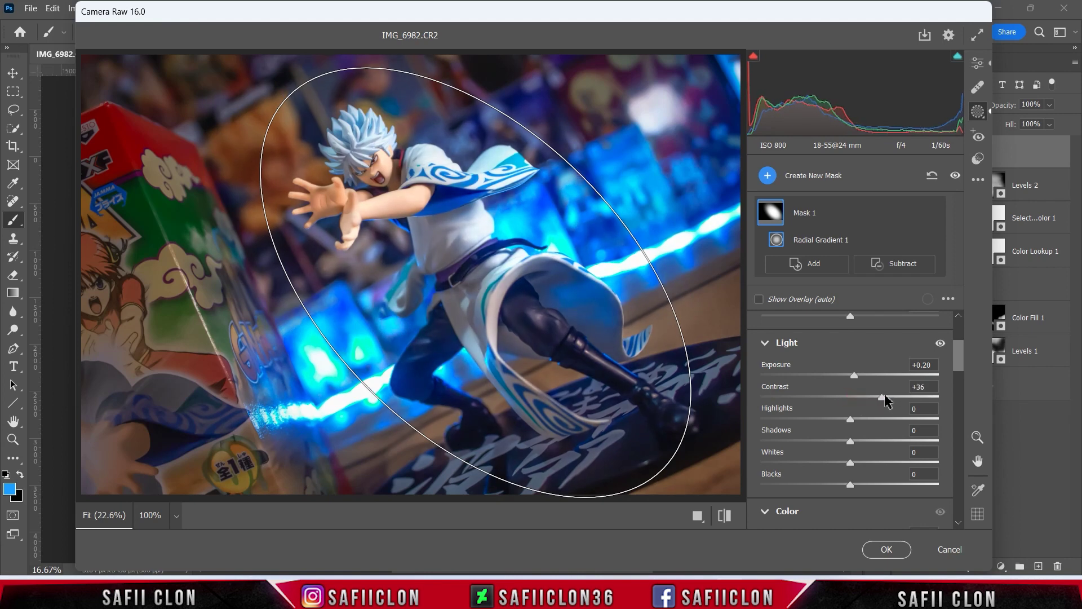
mouse_move(850, 420)
left_mouse_down()
mouse_move(821, 452)
mouse_move(800, 444)
left_mouse_up()
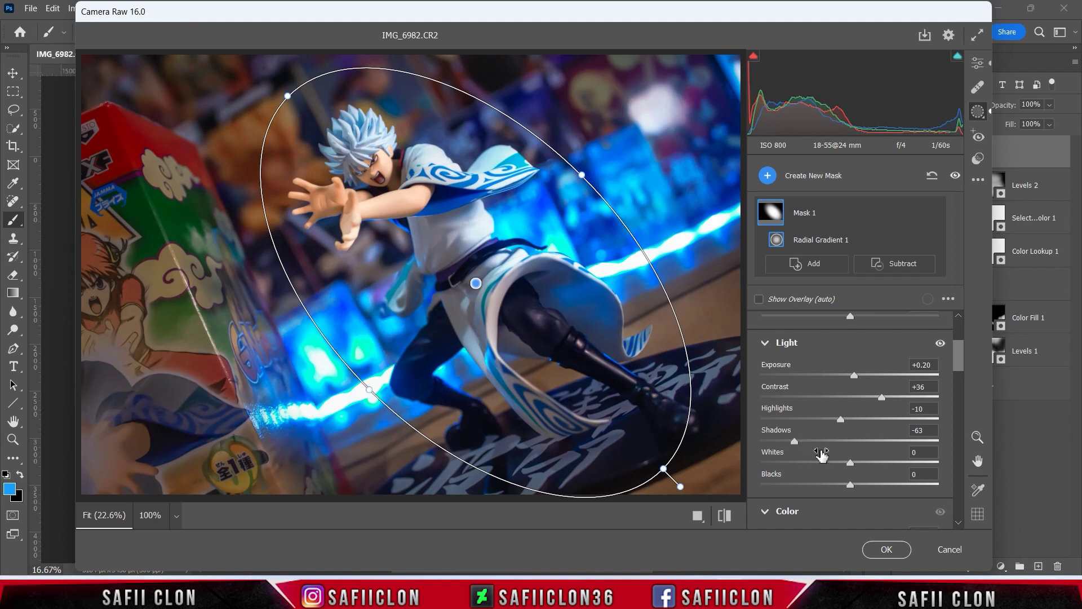
left_click_drag(850, 463, 806, 463)
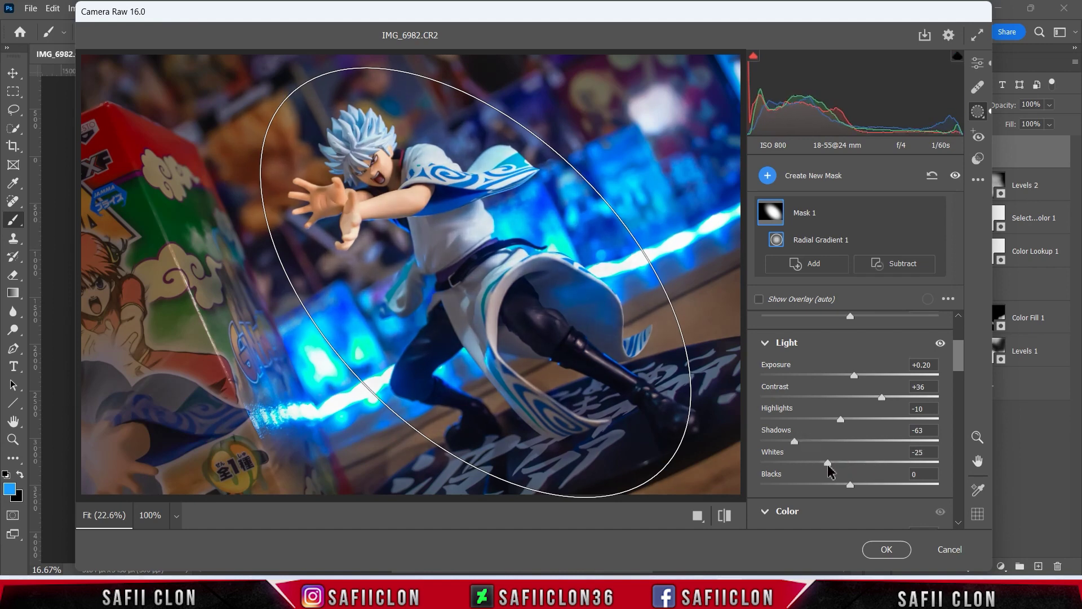
left_click_drag(838, 471, 824, 470)
left_click_drag(852, 486, 858, 494)
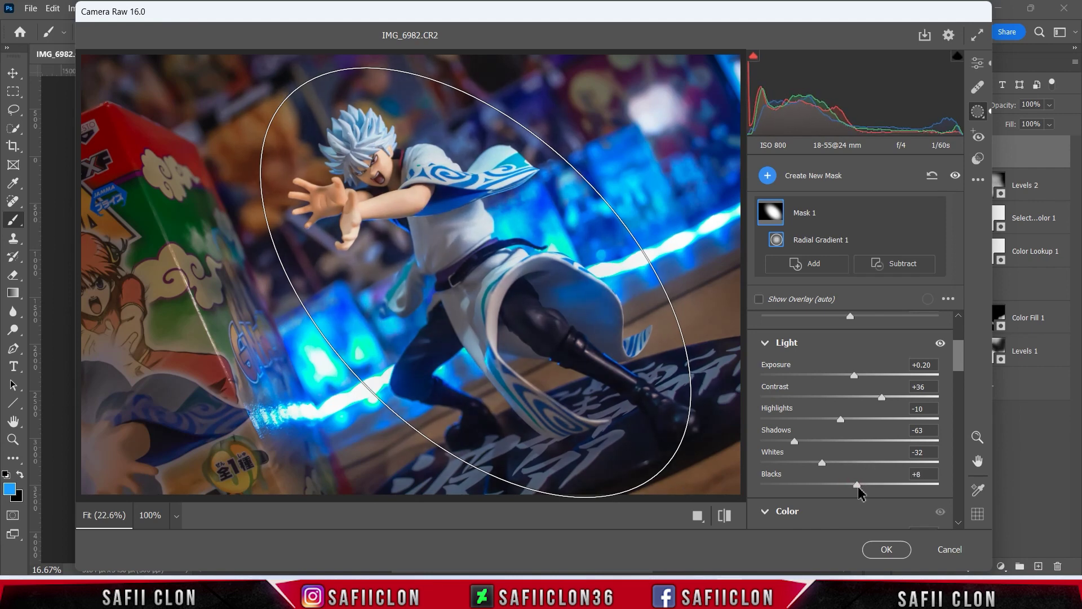
left_click_drag(856, 375, 866, 382)
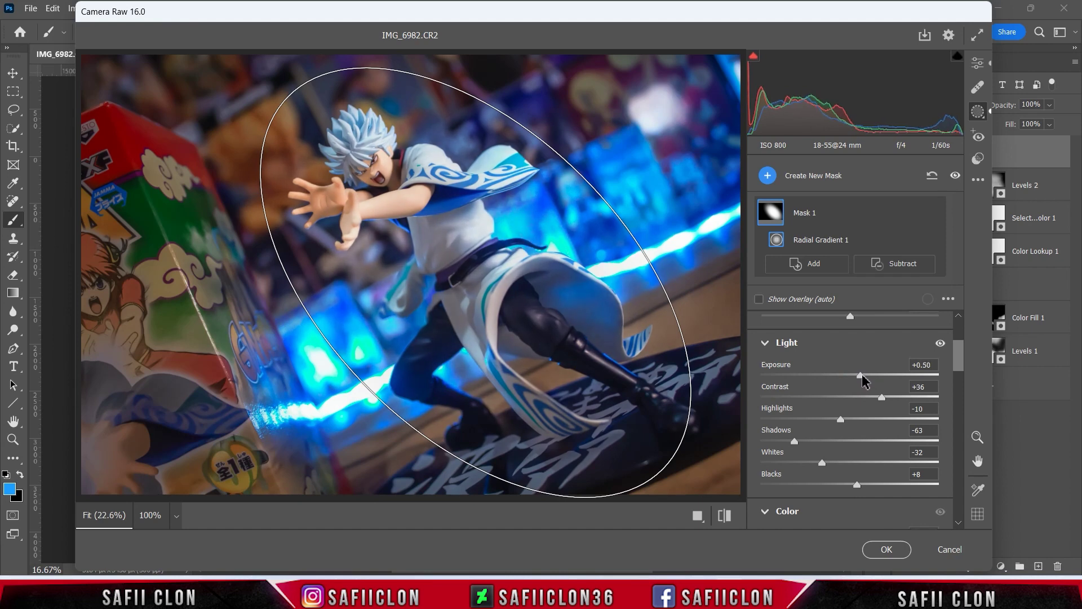
left_click_drag(960, 363, 961, 382)
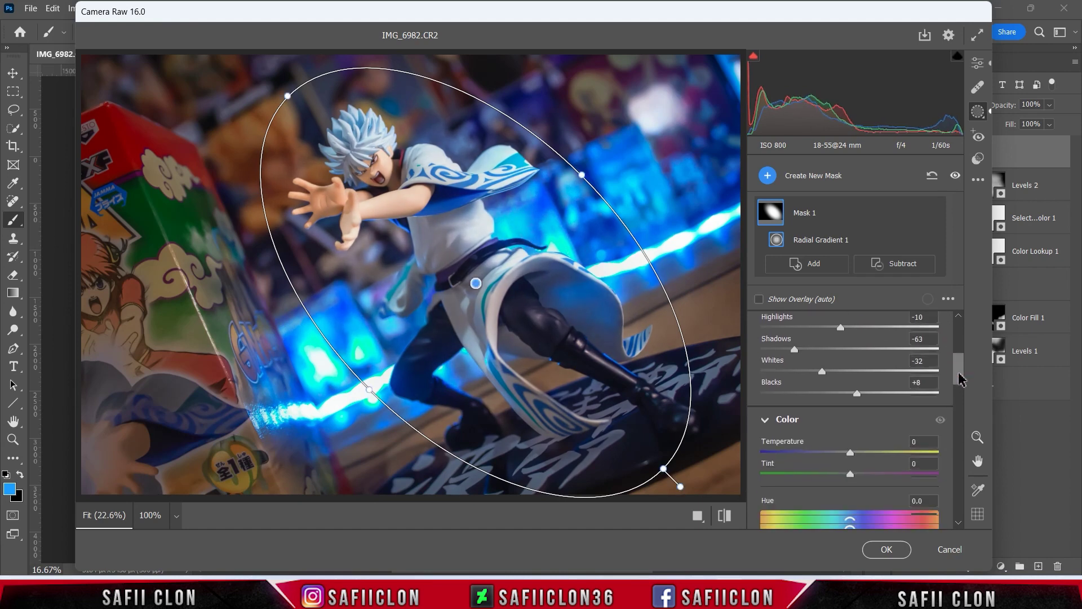
Step: Cool the mask's temperature, shift tint toward green and raise Saturation to +50
left_click_drag(851, 427, 844, 426)
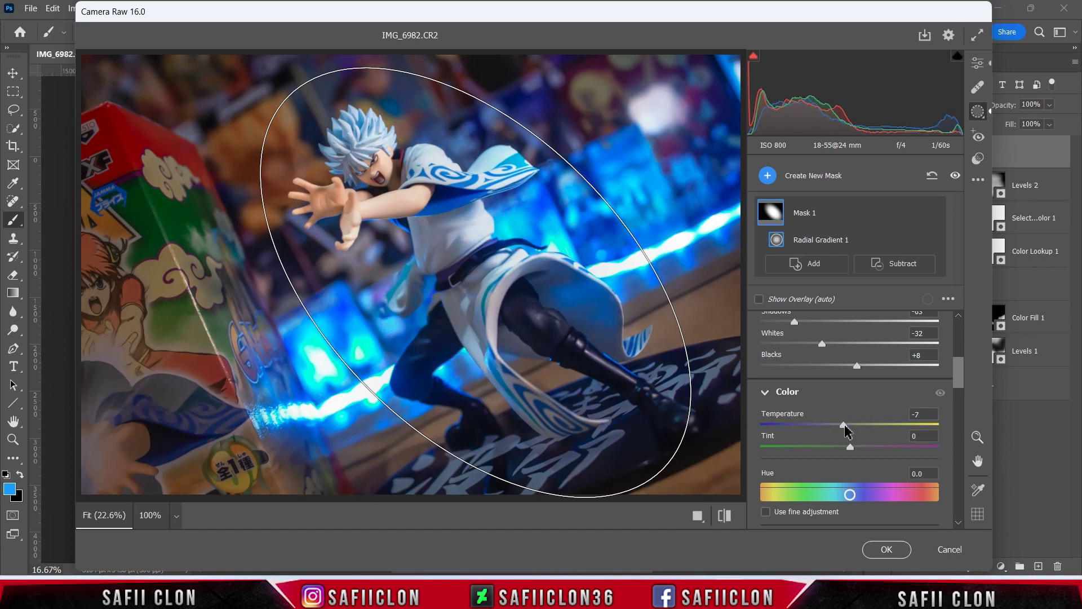
left_click_drag(850, 446, 835, 447)
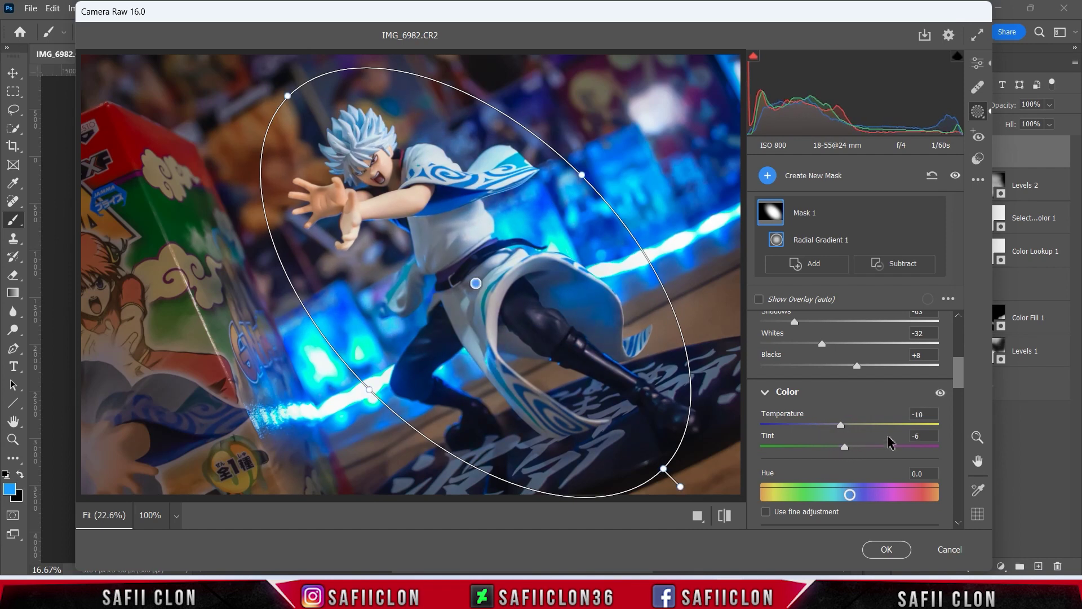
scroll(886, 417, "down", 1)
scroll(886, 417, "down", 2)
scroll(886, 417, "down", 1)
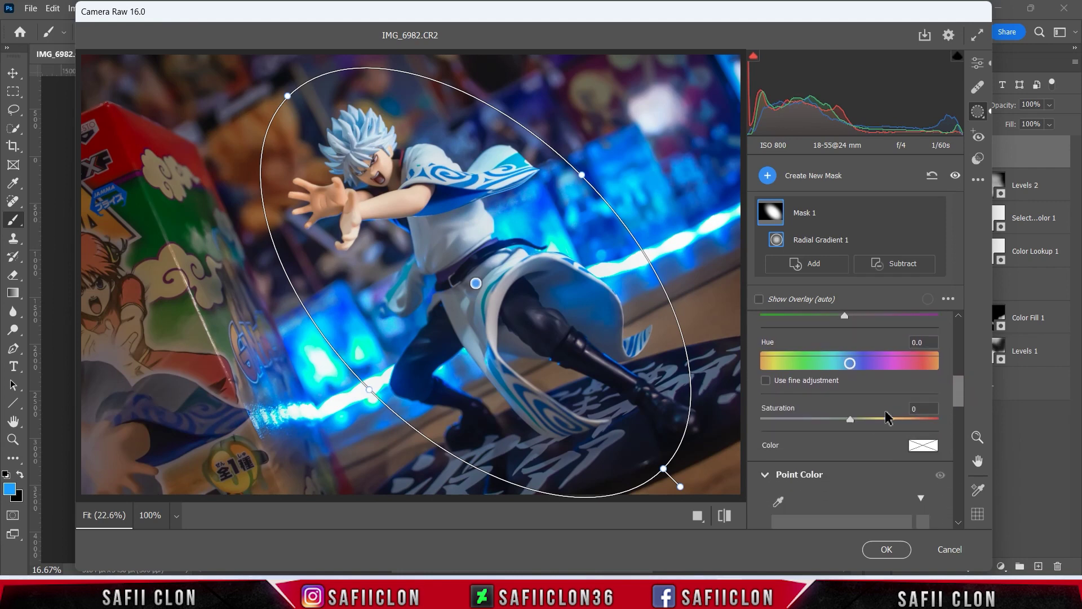
left_click_drag(850, 420, 903, 420)
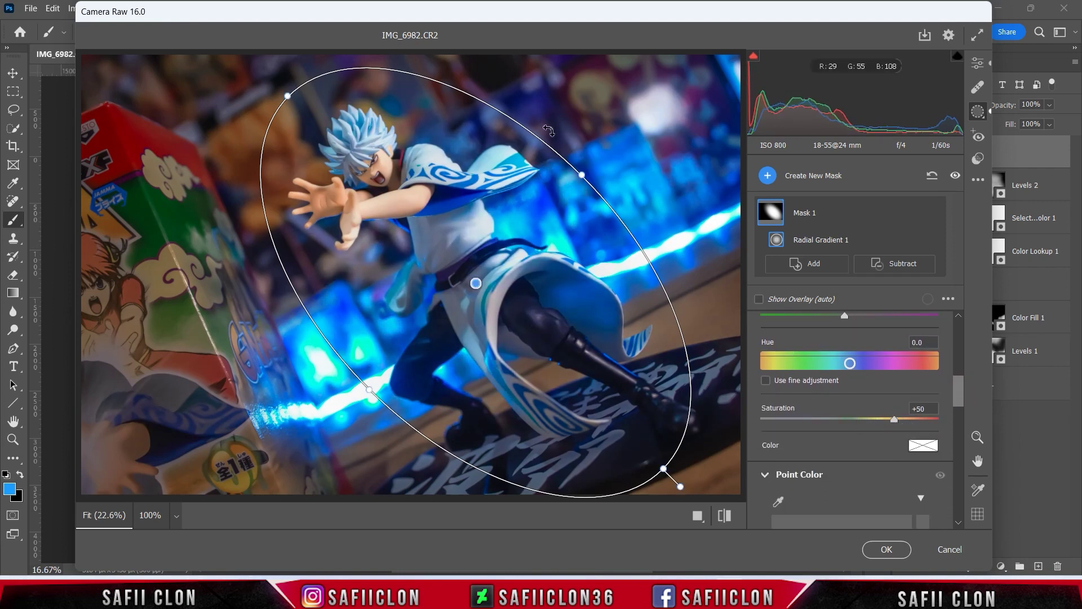
Step: Enlarge the ellipse slightly and add Texture +14, Clarity +21 and Dehaze +7 to the mask
left_click_drag(585, 176, 598, 163)
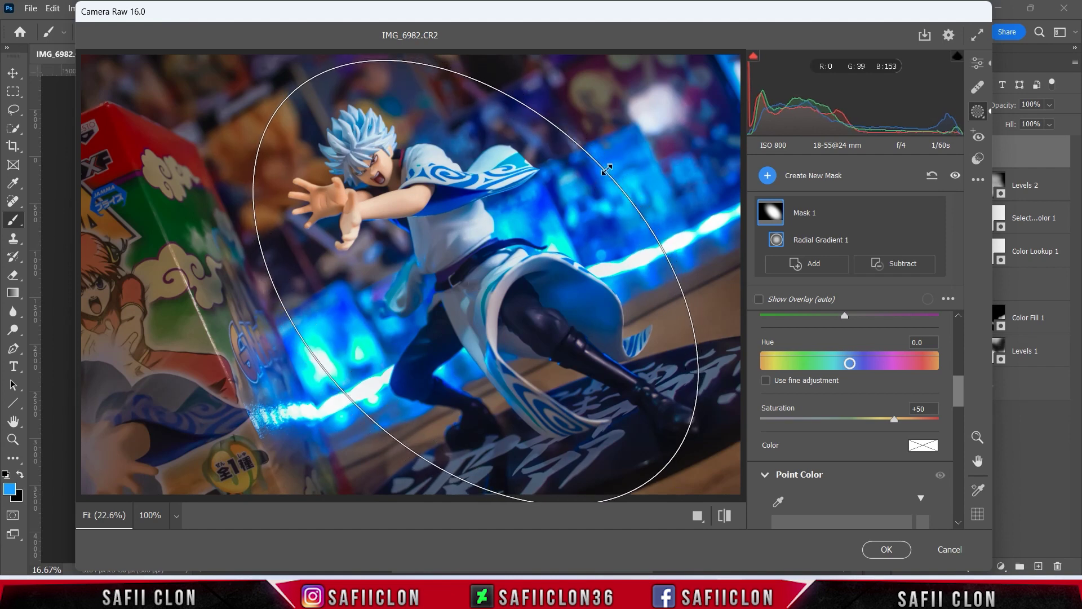
left_click_drag(958, 389, 962, 450)
left_click(851, 390)
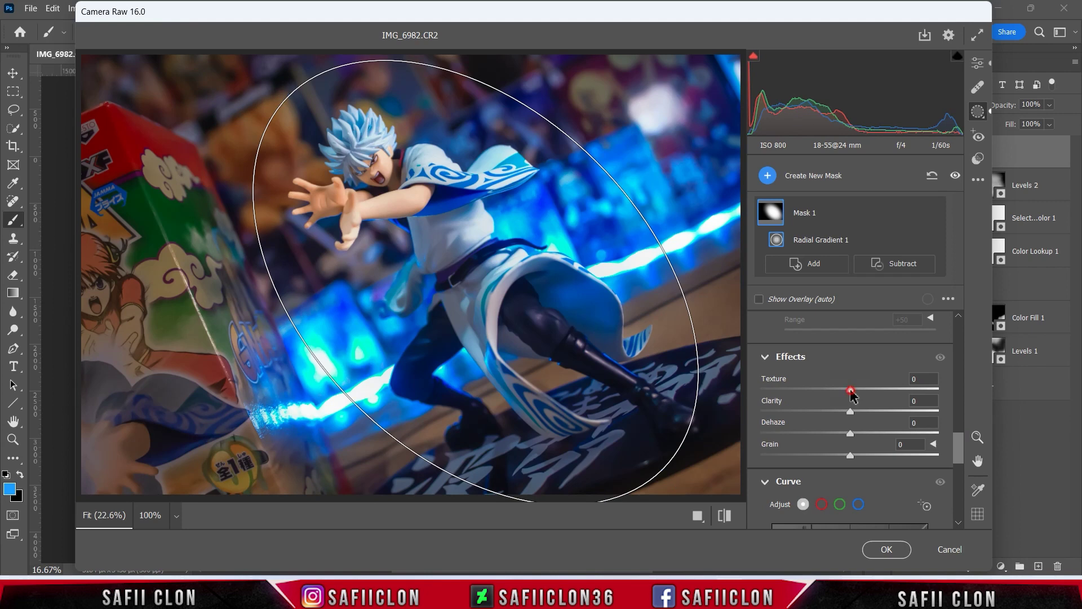
left_click_drag(864, 387, 881, 411)
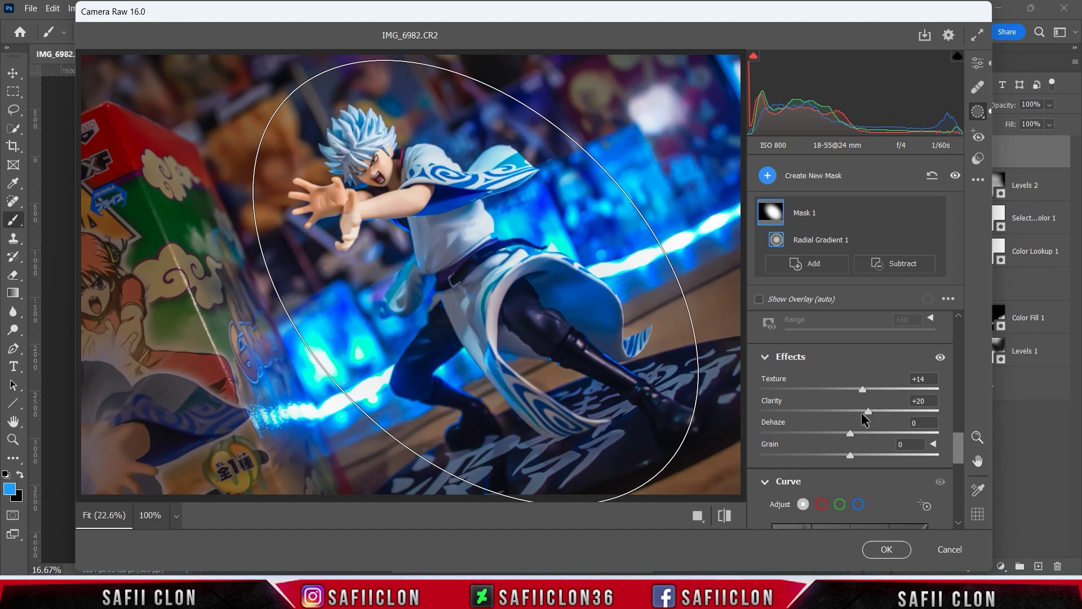
left_click_drag(850, 433, 858, 433)
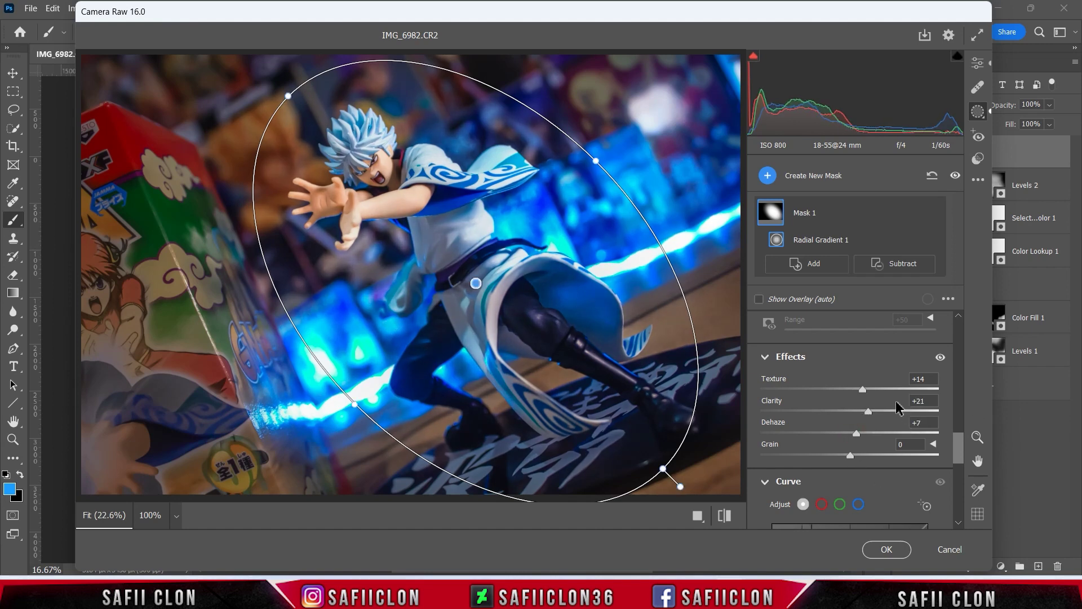
Step: Compare before/after views, then apply the Camera Raw edits to Layer 2
left_click(979, 62)
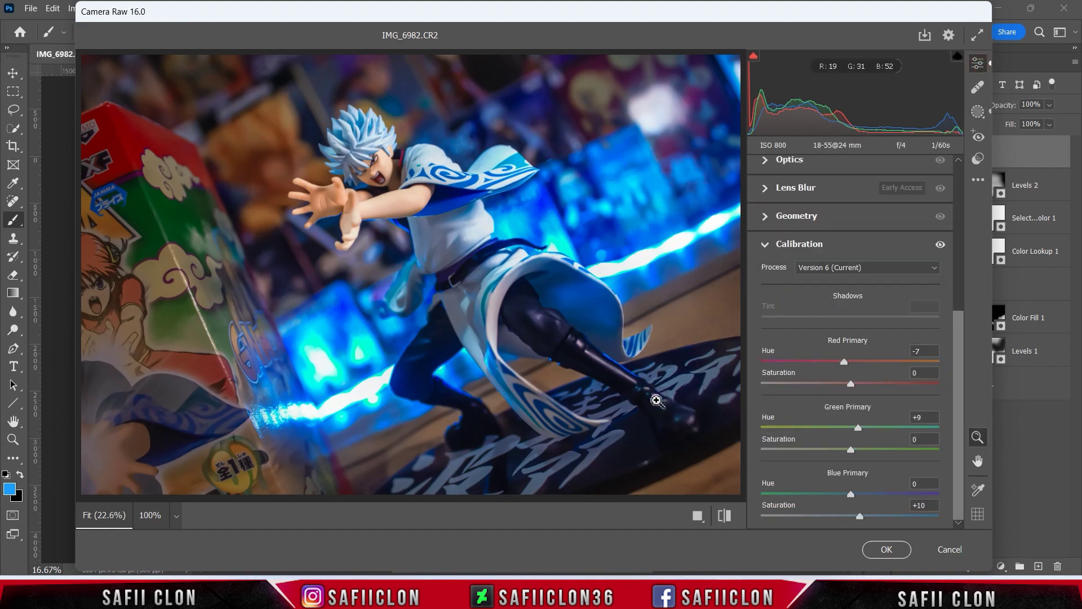
left_click(699, 517)
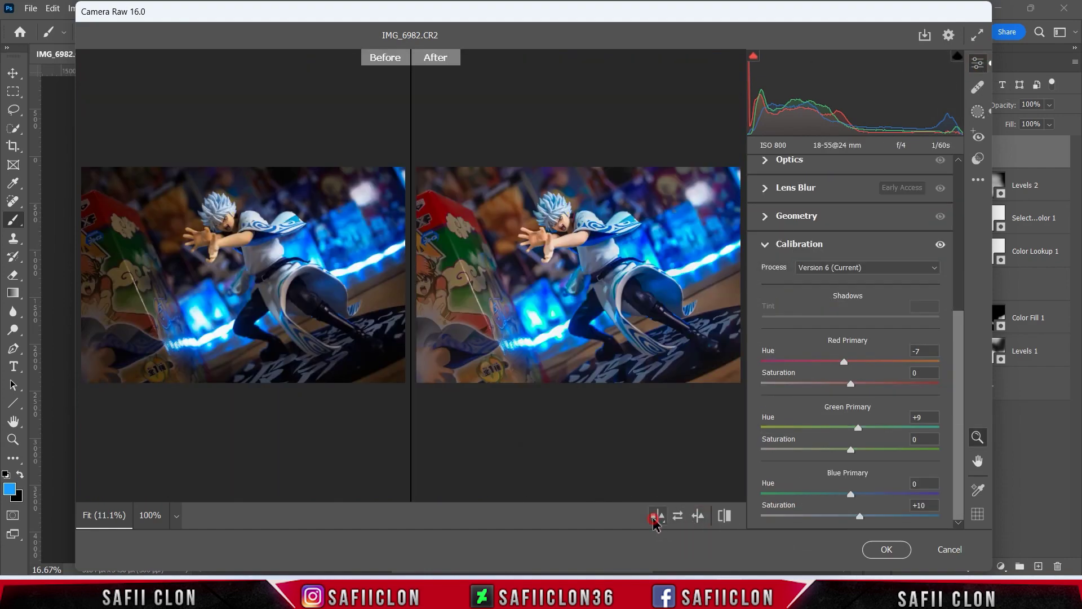
left_click(656, 517)
left_click(656, 516)
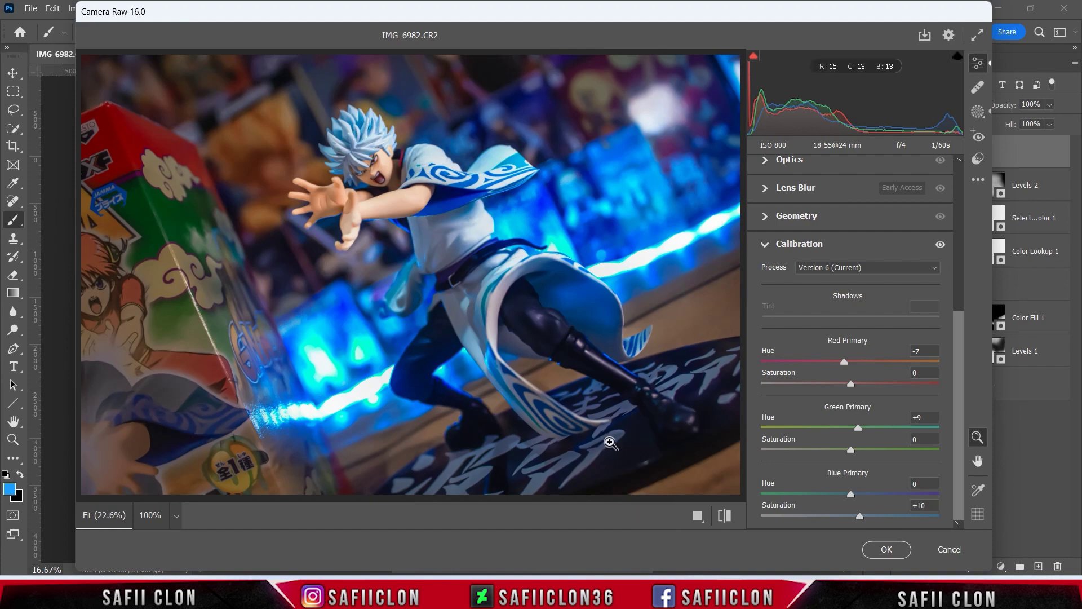
left_click(879, 550)
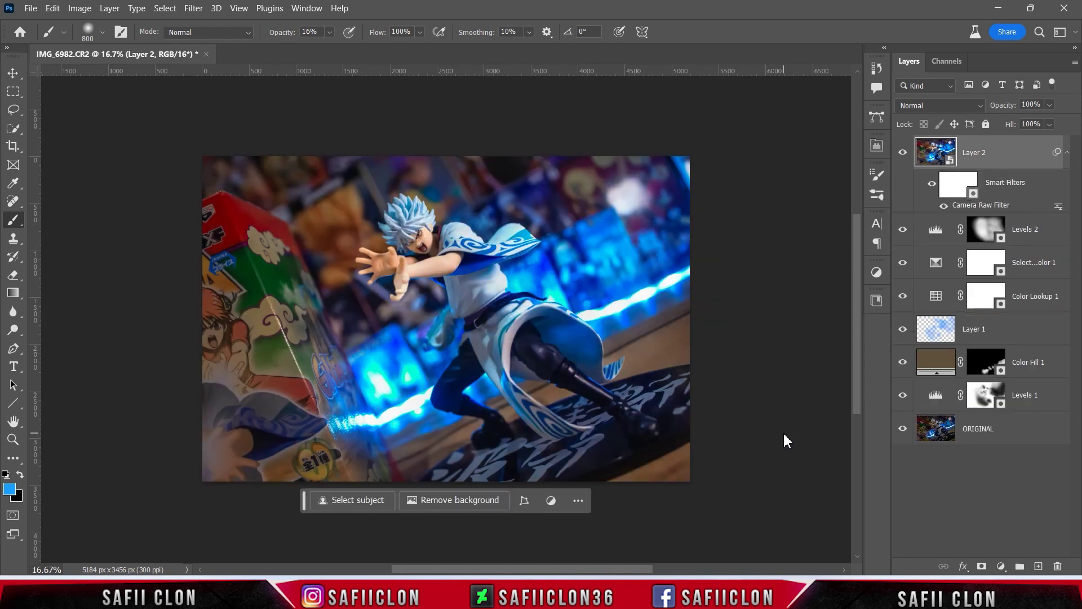
Step: Toggle Layer 2's visibility to check the Camera Raw filter's effect
left_click(904, 153)
left_click(904, 153)
left_click(904, 153)
left_click(1002, 567)
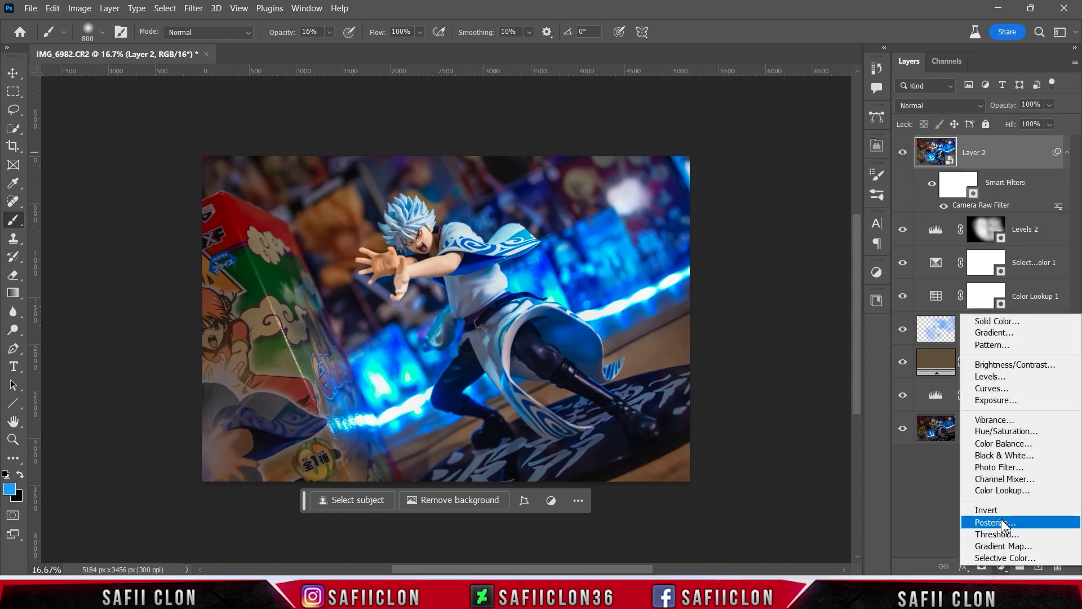
Step: Add a Brightness/Contrast adjustment layer with Brightness -30 and Contrast -13
left_click(993, 364)
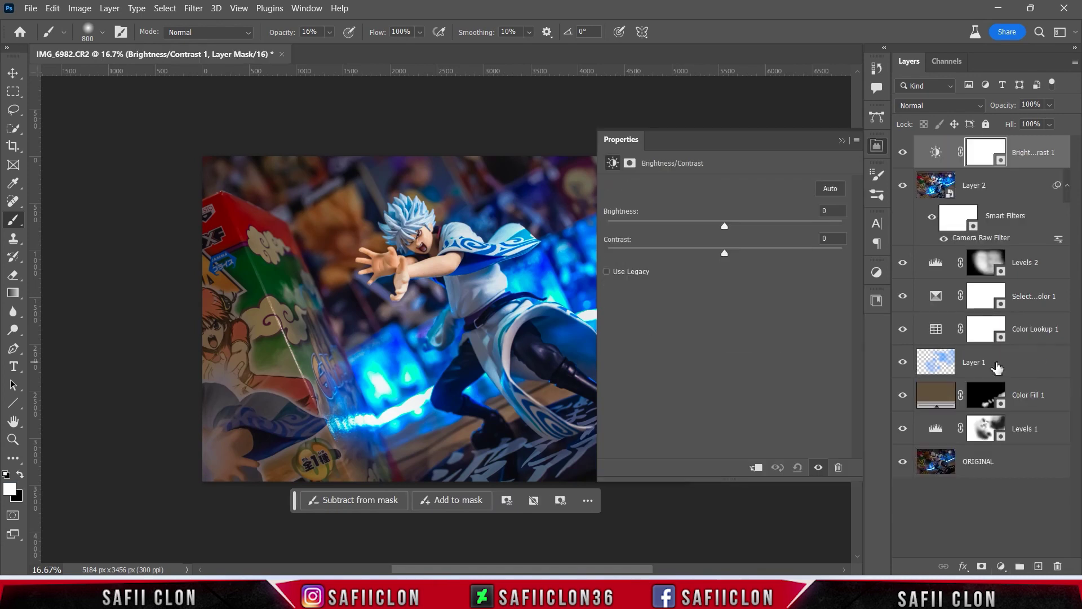
left_click_drag(724, 227, 714, 227)
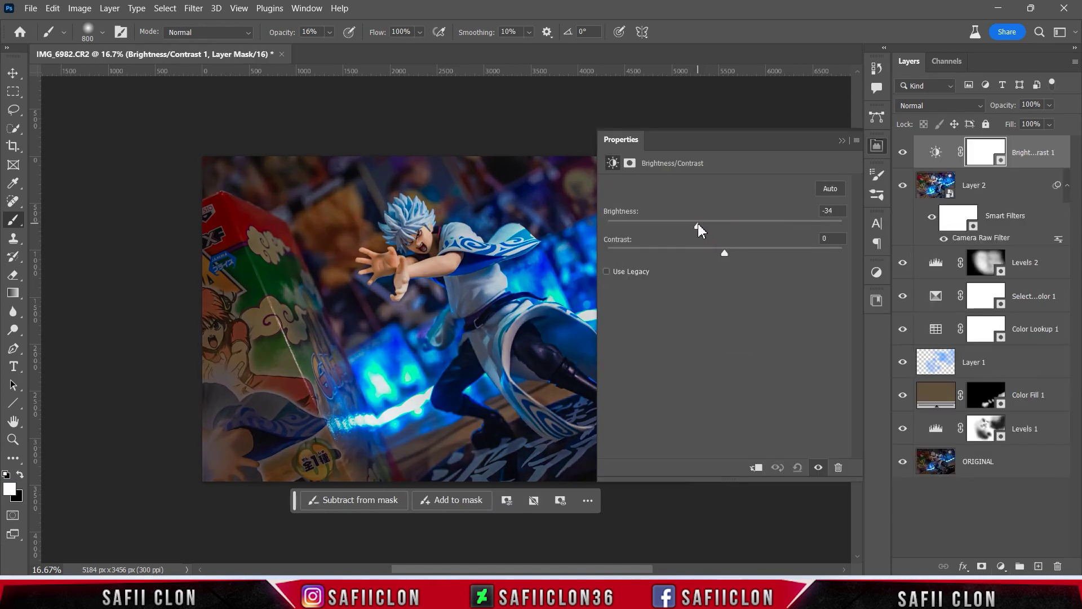
mouse_move(699, 228)
left_mouse_down()
mouse_move(761, 259)
mouse_move(704, 257)
left_mouse_up()
left_click(842, 140)
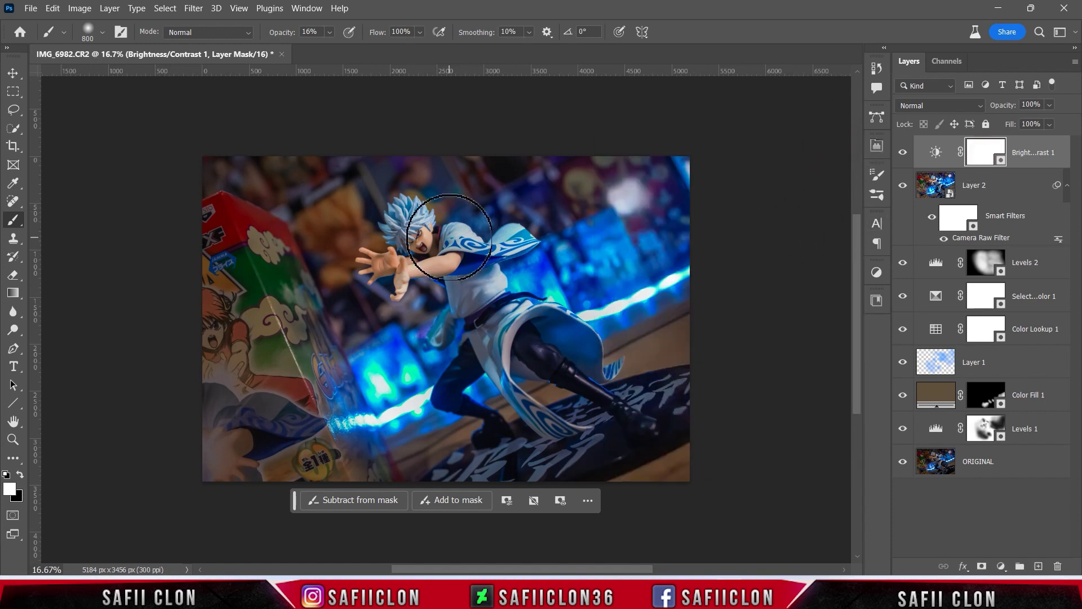
Step: Select the Brush Tool with black as foreground colour and zoom in on the figure
right_click(15, 223)
left_click(62, 221)
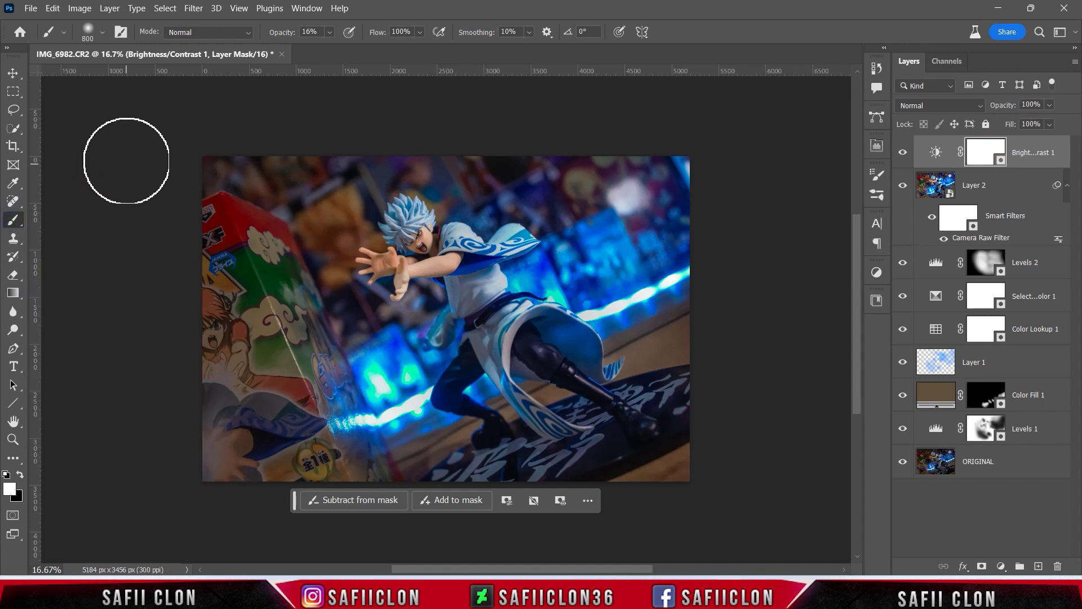
left_click(330, 32)
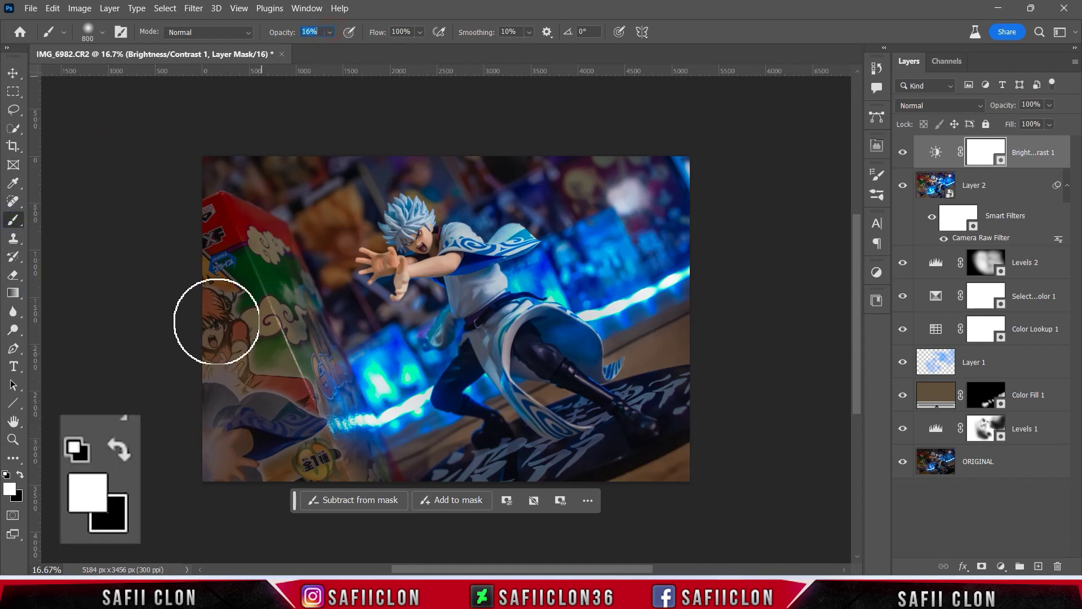
left_click(19, 476)
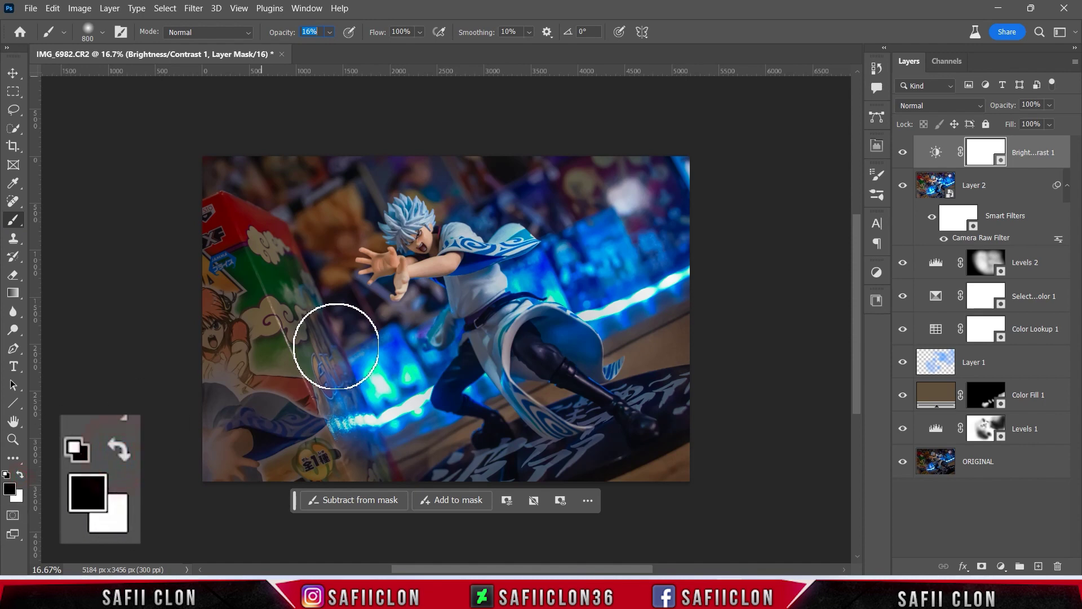
key("ctrl+plus")
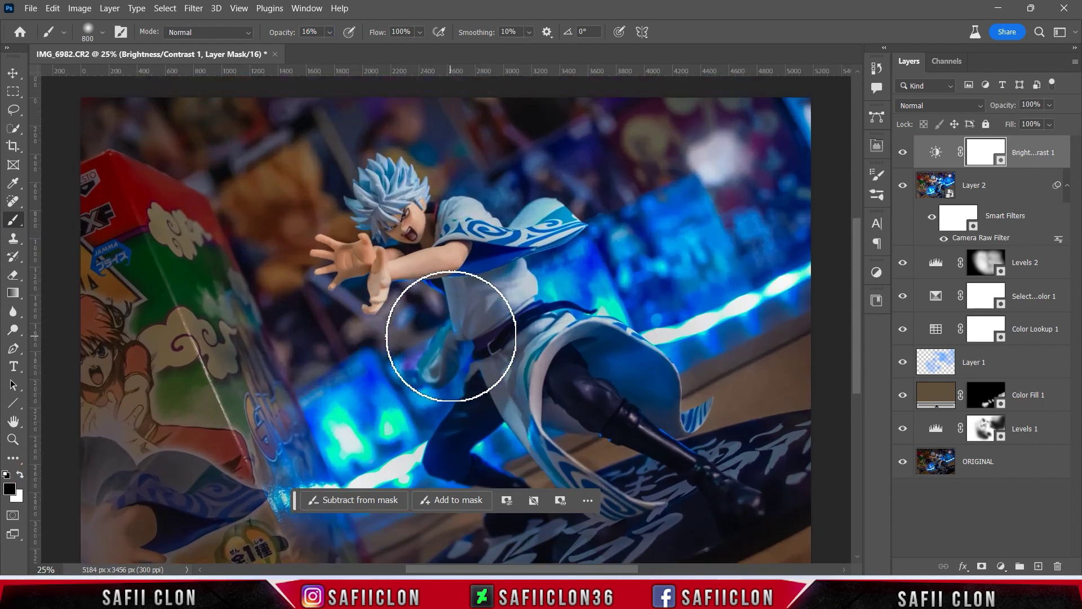
scroll(429, 310, "up", 2)
Step: Paint black on the Brightness/Contrast mask over the face, cape, leg and arm, then compare
mouse_move(387, 234)
left_mouse_down()
mouse_move(433, 265)
mouse_move(394, 307)
left_mouse_up()
left_click_drag(398, 228, 521, 282)
scroll(519, 285, "down", 2)
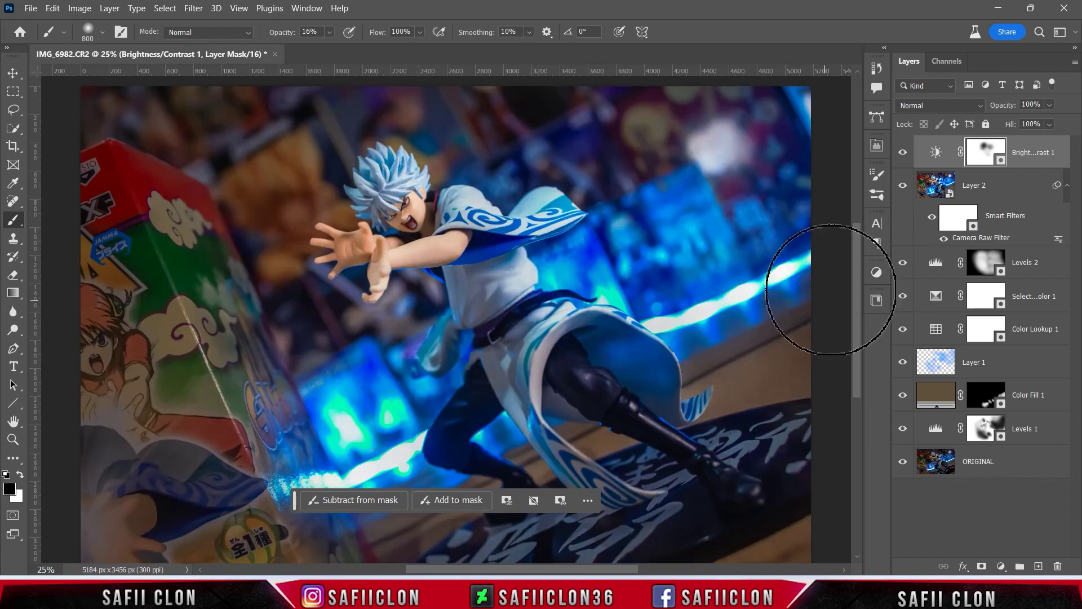
scroll(831, 289, "down", 2)
left_click_drag(508, 290, 701, 411)
key("bracketright")
key("bracketright")
key("bracketright")
left_click_drag(676, 218, 355, 148)
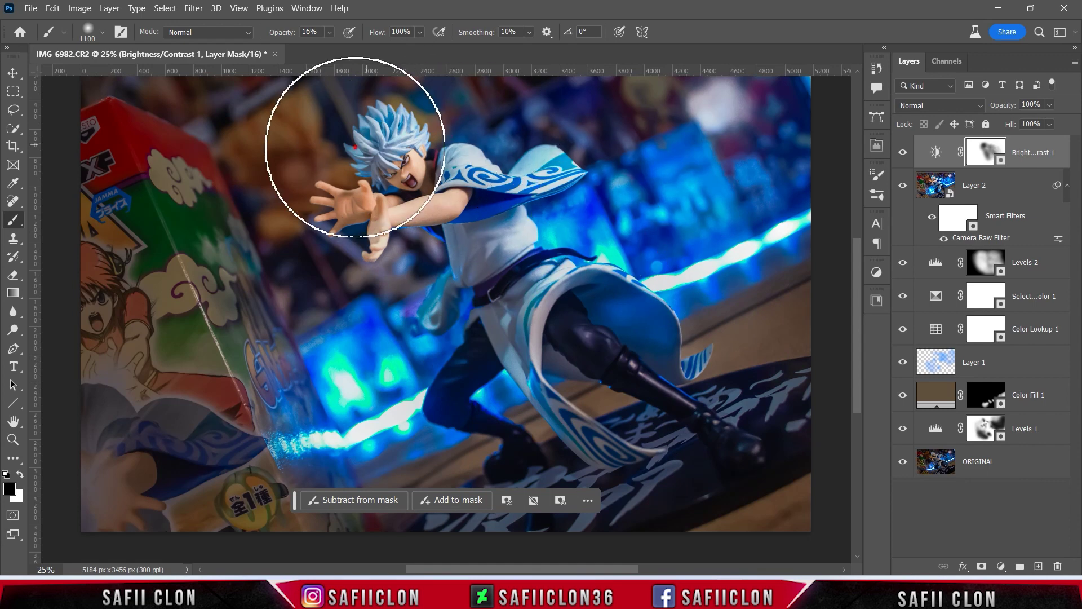
left_click_drag(507, 435, 575, 314)
left_click_drag(452, 195, 435, 411)
scroll(732, 333, "up", 2)
scroll(724, 344, "down", 1)
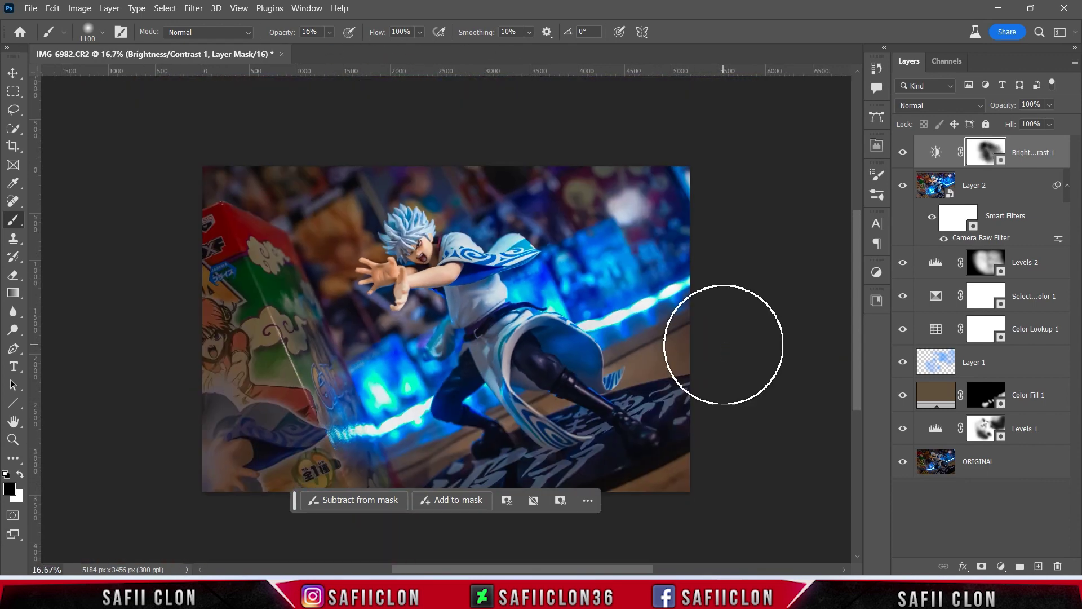
left_click_drag(580, 338, 394, 367)
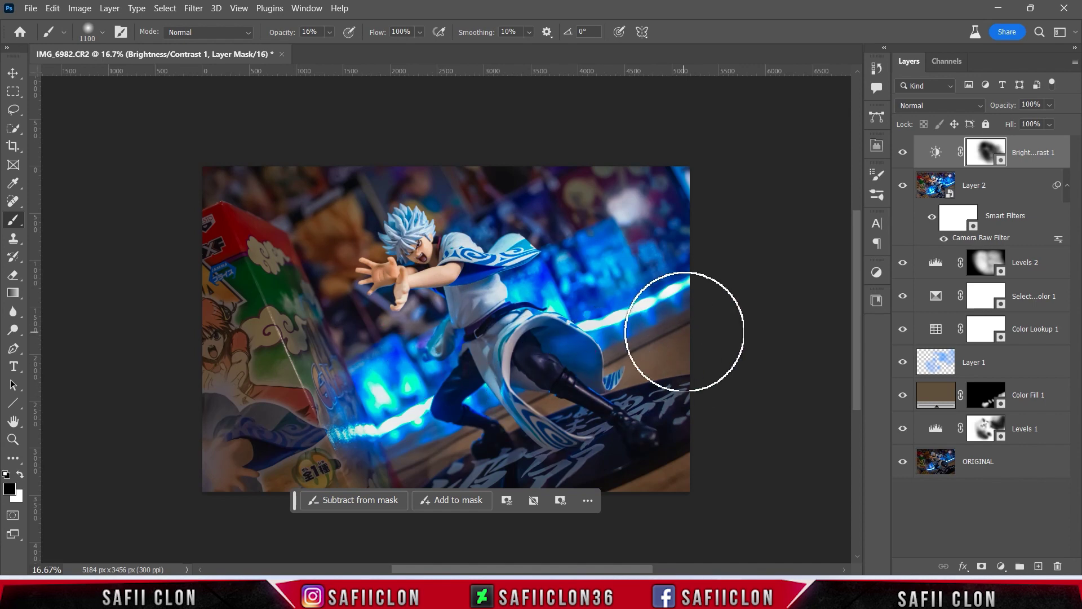
left_click(903, 153)
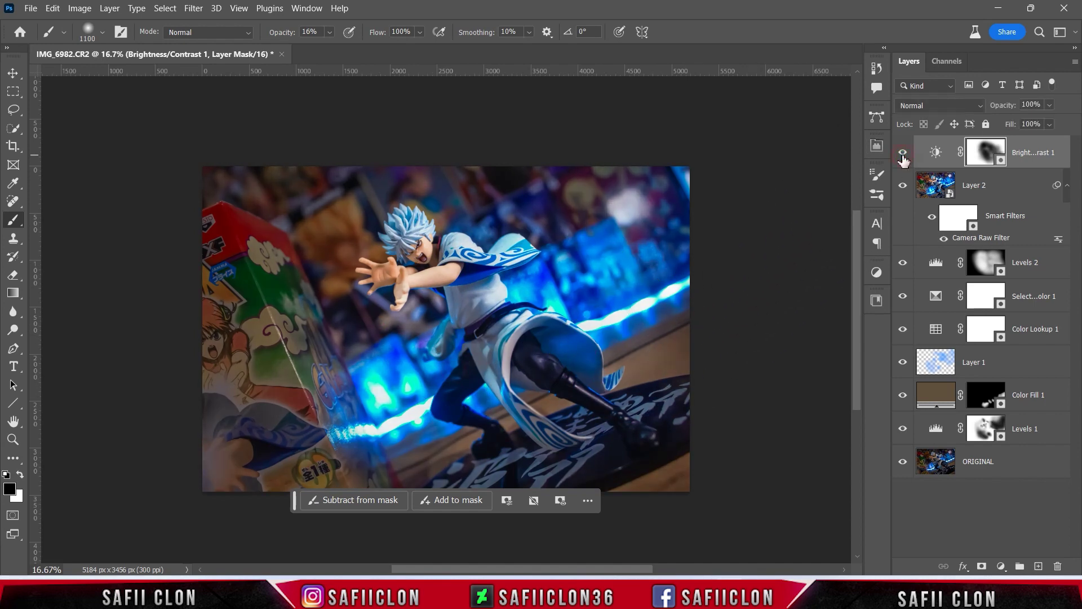
left_click(904, 153)
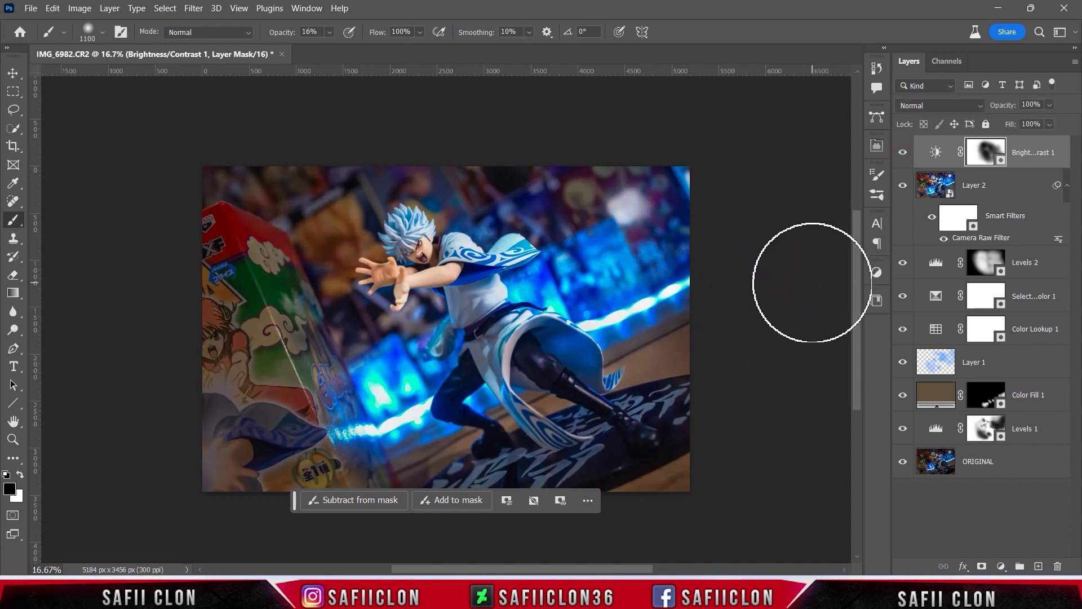
Step: Group Brightness/Contrast 1 through Levels 1 into a group named EDIT
left_click(1036, 430, "shift")
right_click(1036, 430)
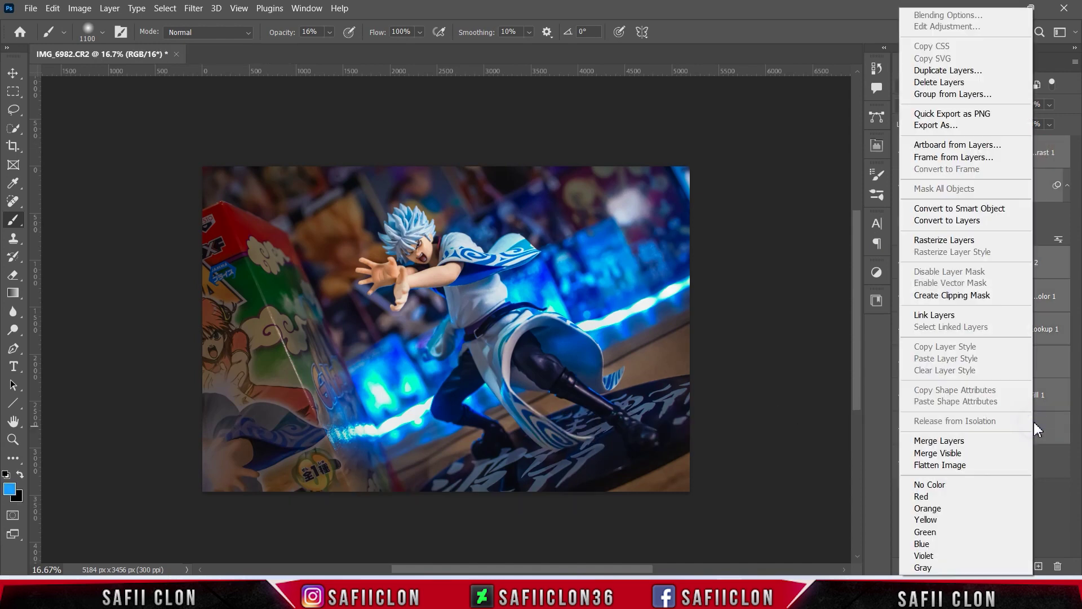
left_click(953, 94)
type("EDIT")
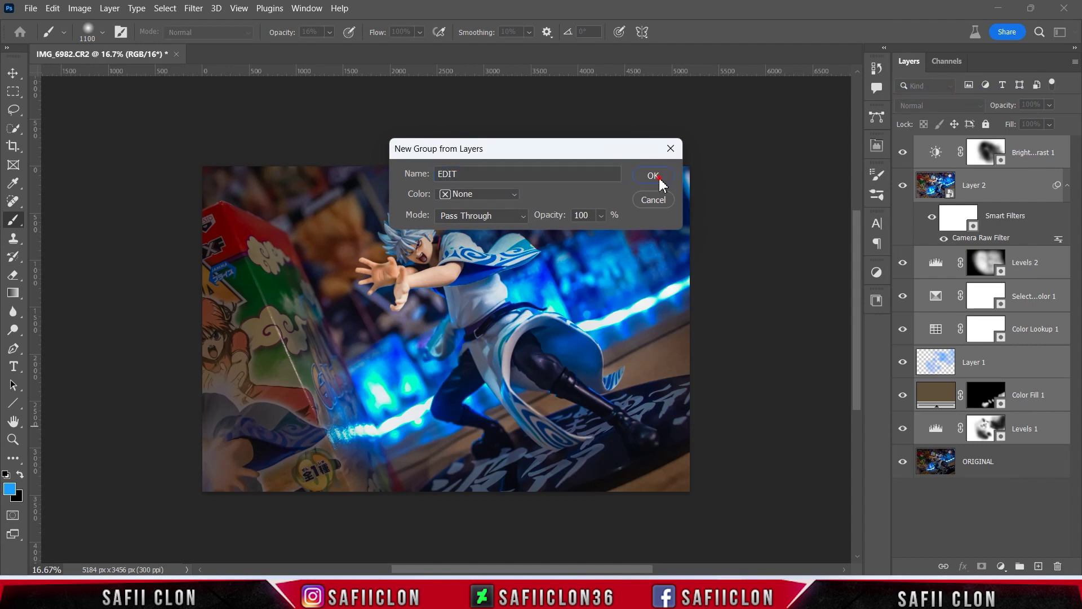
left_click(661, 179)
Step: Toggle the EDIT group's visibility and zoom in to compare against ORIGINAL
left_click(905, 145)
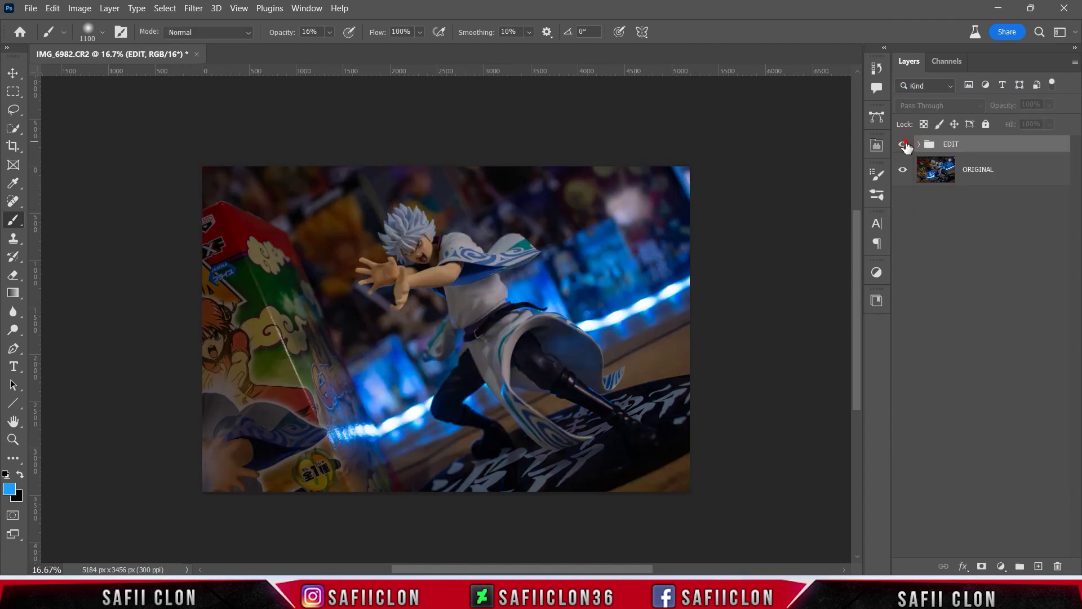
left_click(905, 145)
left_click(905, 145)
key("ctrl+plus")
key("ctrl+plus")
key("ctrl+plus")
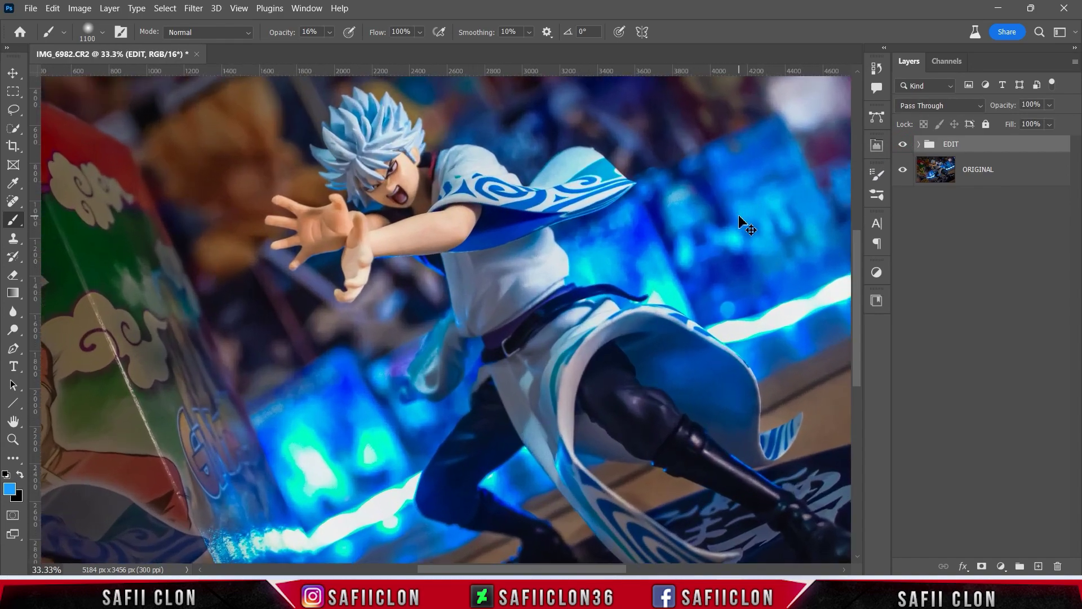
key("ctrl+minus")
key("ctrl+minus")
key("ctrl+minus")
key("ctrl+plus")
key("ctrl+plus")
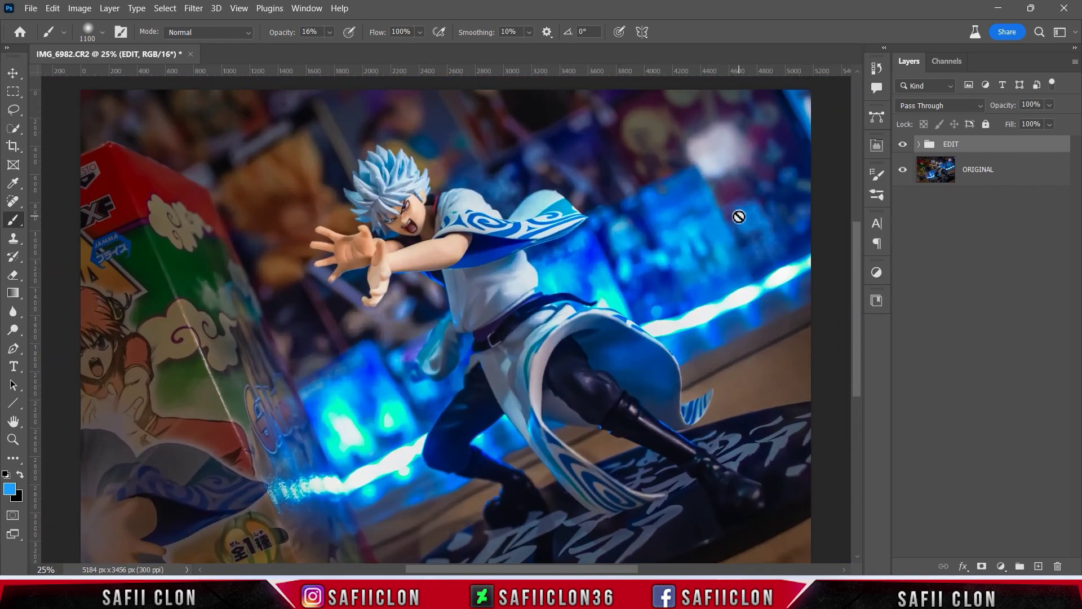